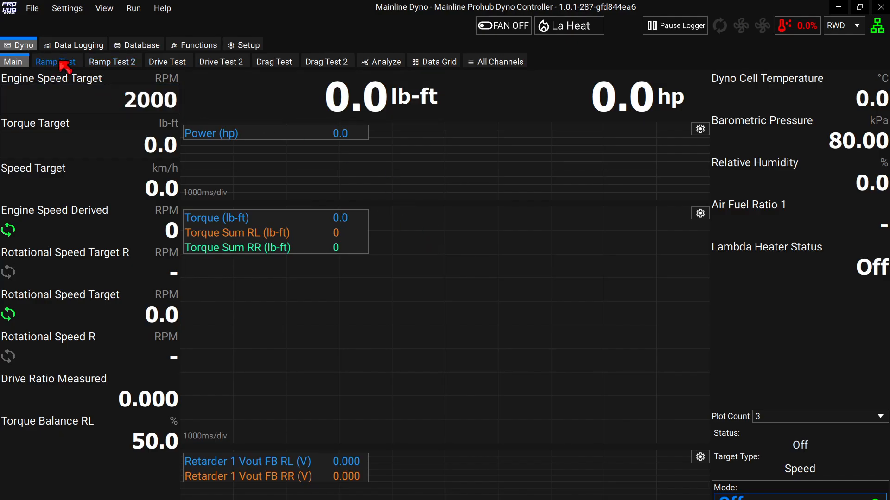
# Switch to the Ramp Test sub-tab under the Dyno tab.
pyautogui.click(65, 65)
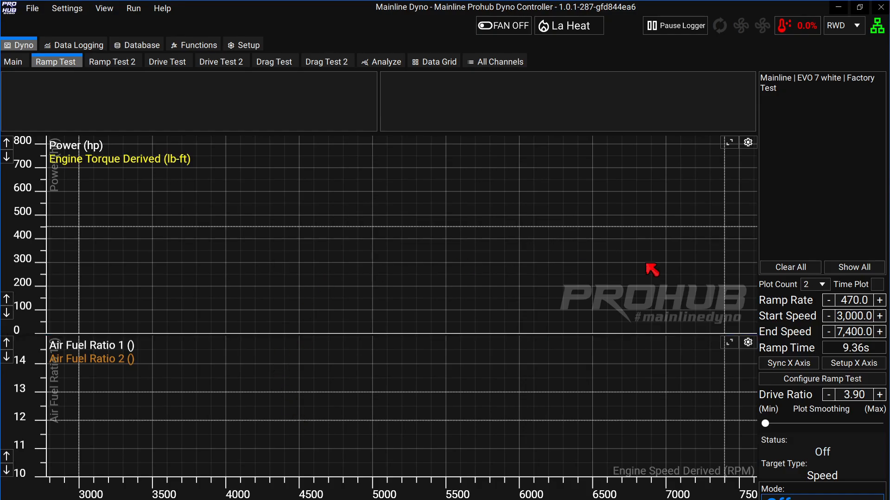
pyautogui.click(823, 284)
pyautogui.click(815, 320)
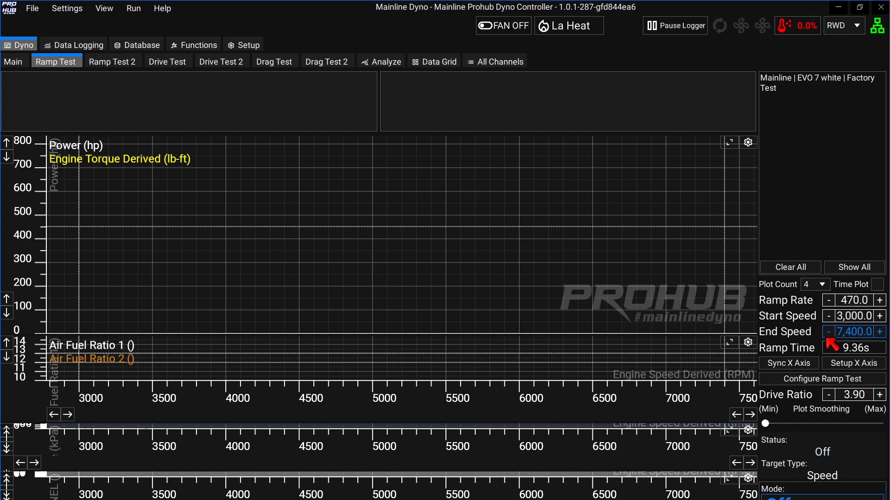
pyautogui.click(821, 284)
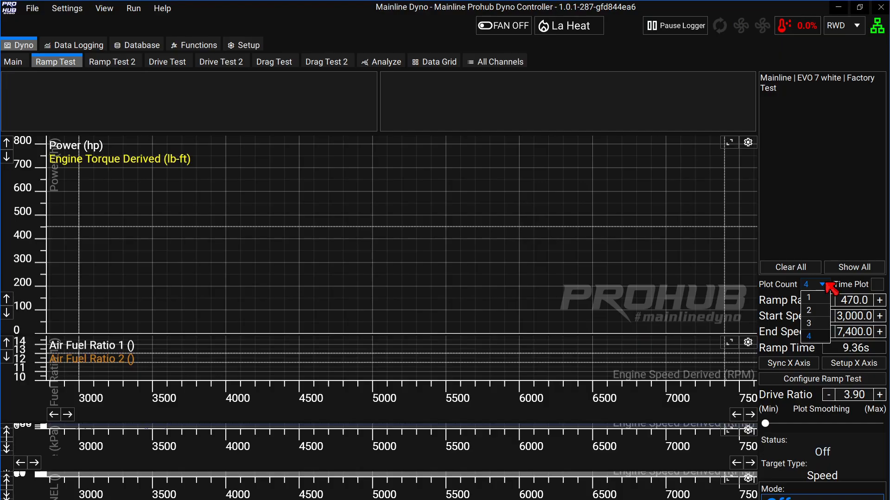
pyautogui.click(809, 311)
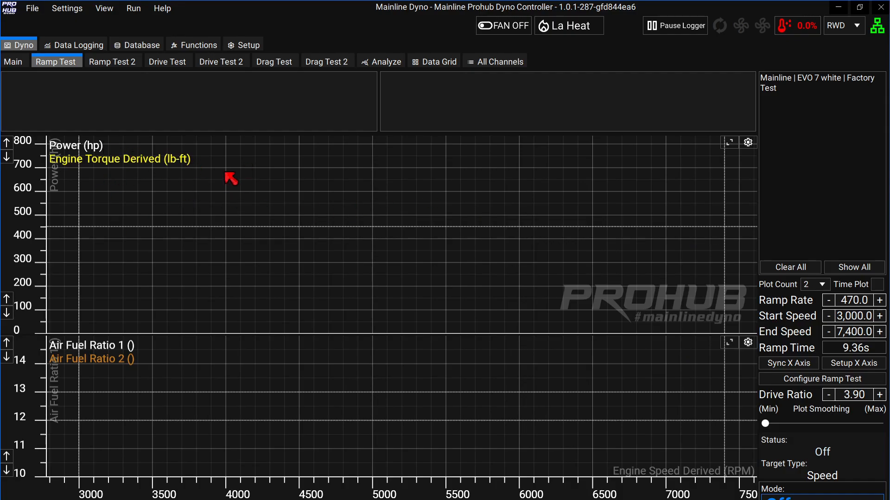
# Clear the power plot's second series to no channel.
pyautogui.click(749, 143)
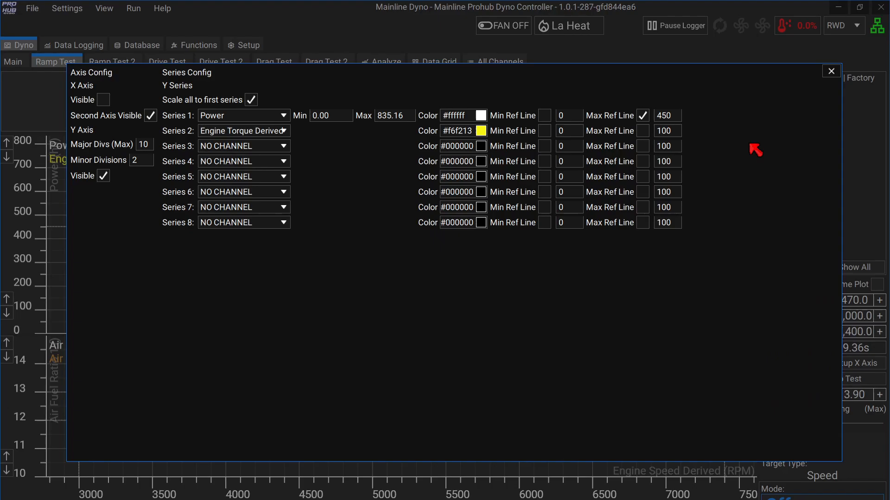
pyautogui.click(284, 131)
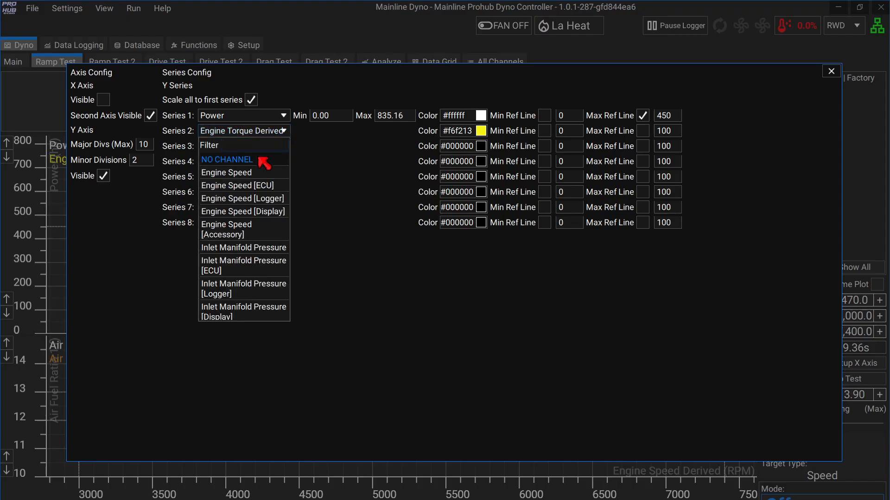
pyautogui.click(258, 214)
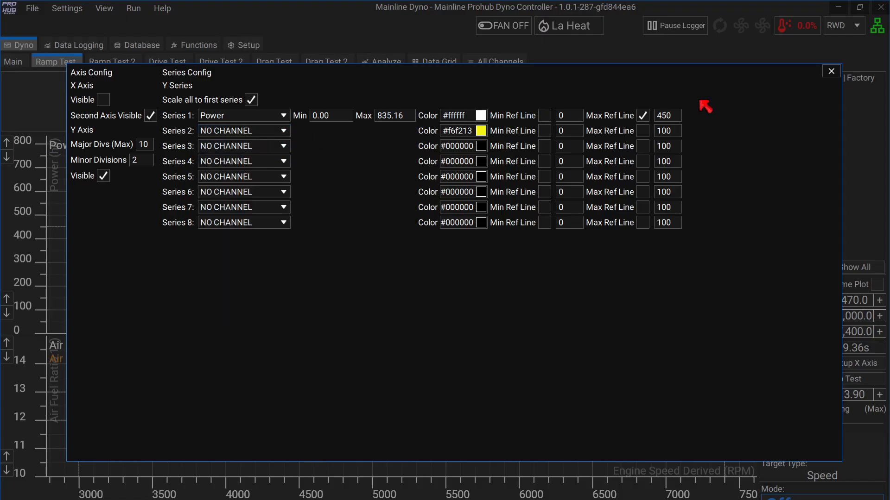
pyautogui.click(832, 71)
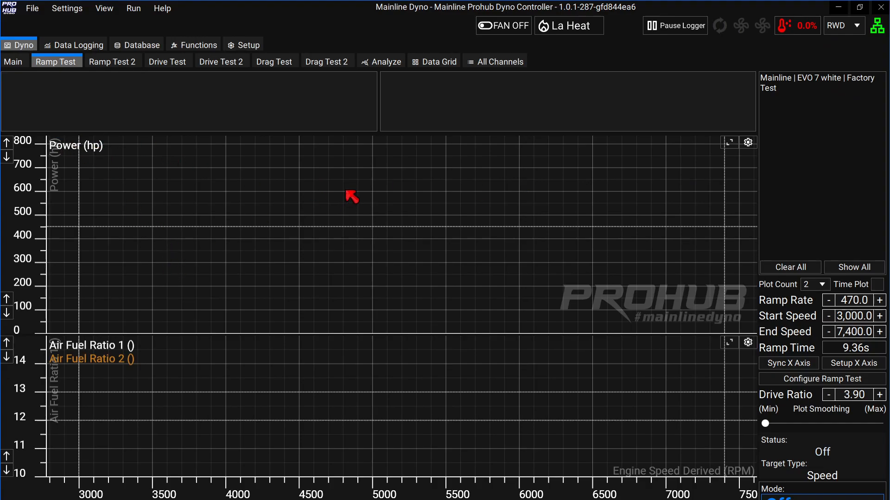
# Set Series 2 to Engine Torque Derived and Power max to 850, and show the RPM X axis.
pyautogui.click(747, 142)
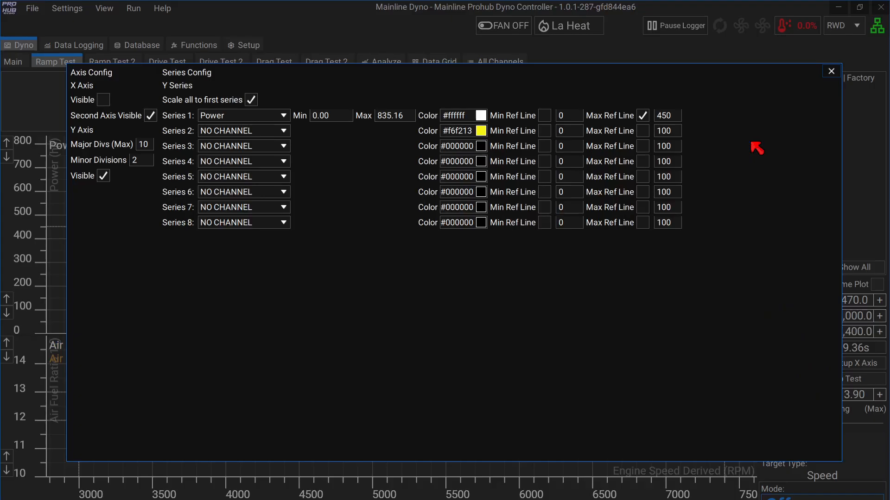
pyautogui.click(282, 135)
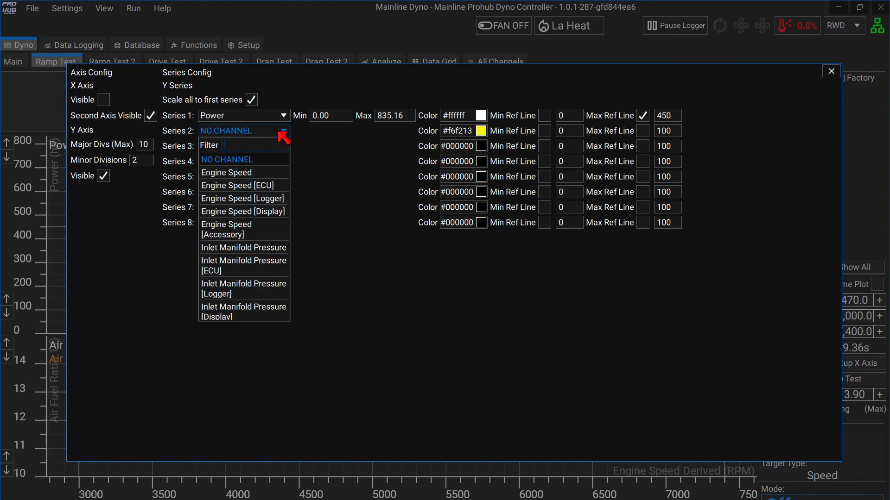
pyautogui.write('deri')
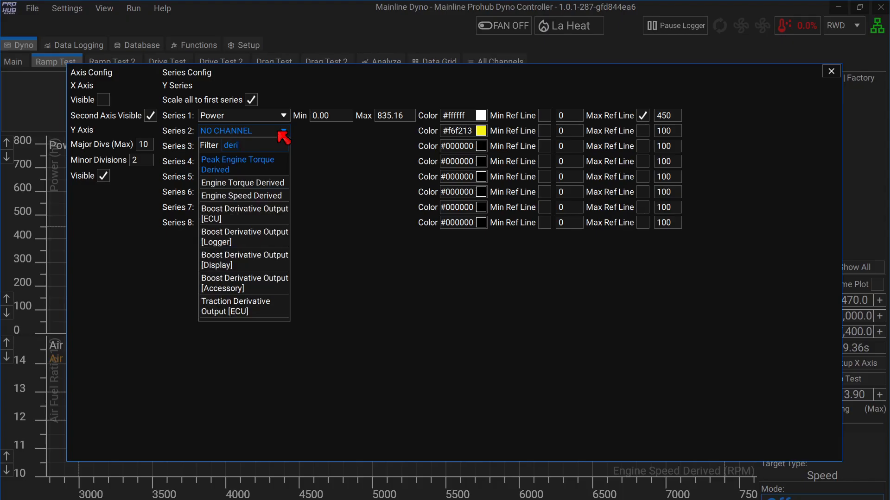
pyautogui.click(244, 184)
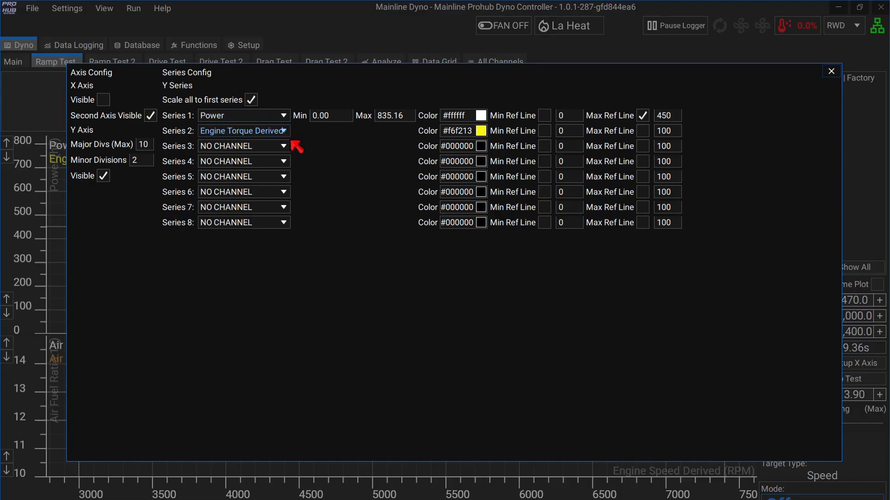
pyautogui.click(407, 117)
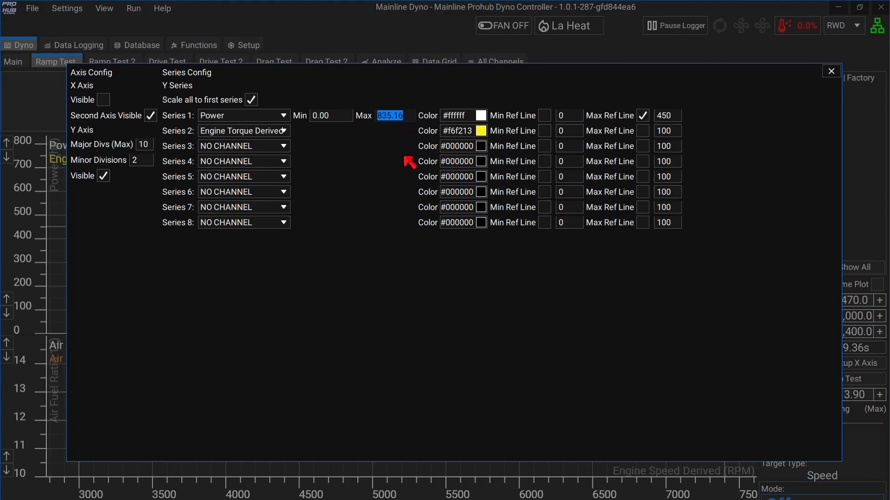
pyautogui.write('850')
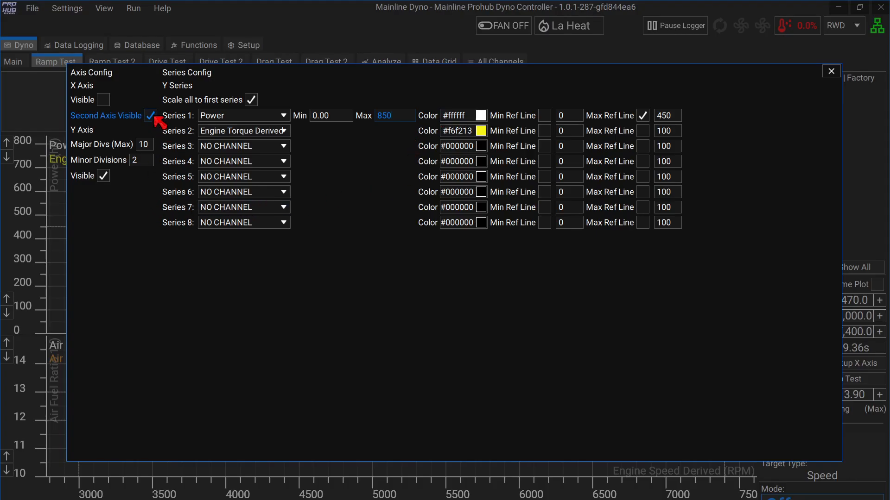
pyautogui.click(103, 100)
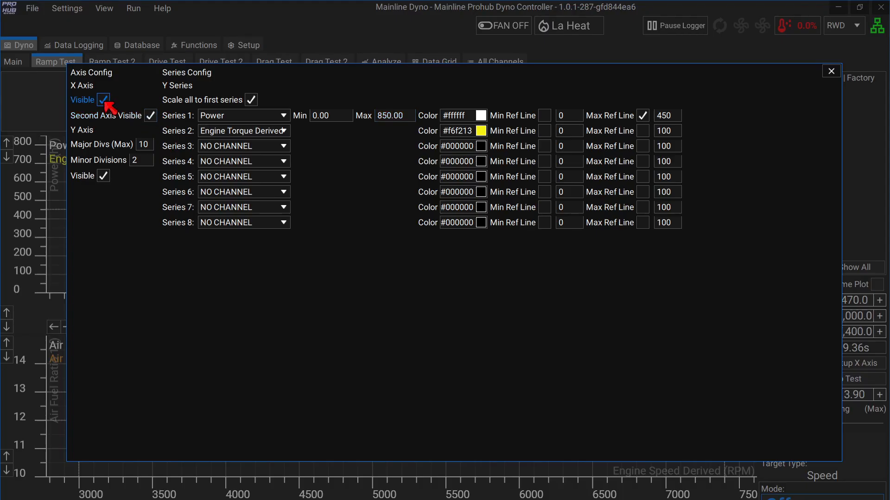
pyautogui.click(831, 72)
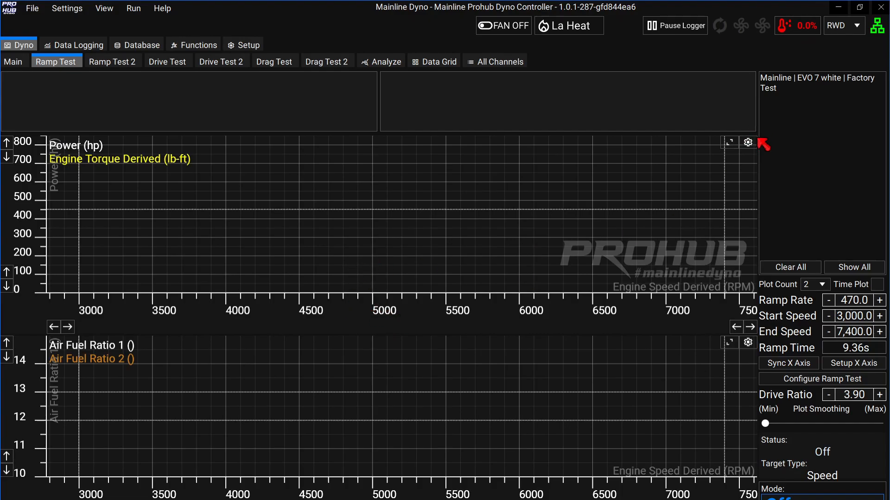
# Hide the power plot's RPM X axis and turn off the 450 Series 1 Max Ref Line.
pyautogui.click(748, 141)
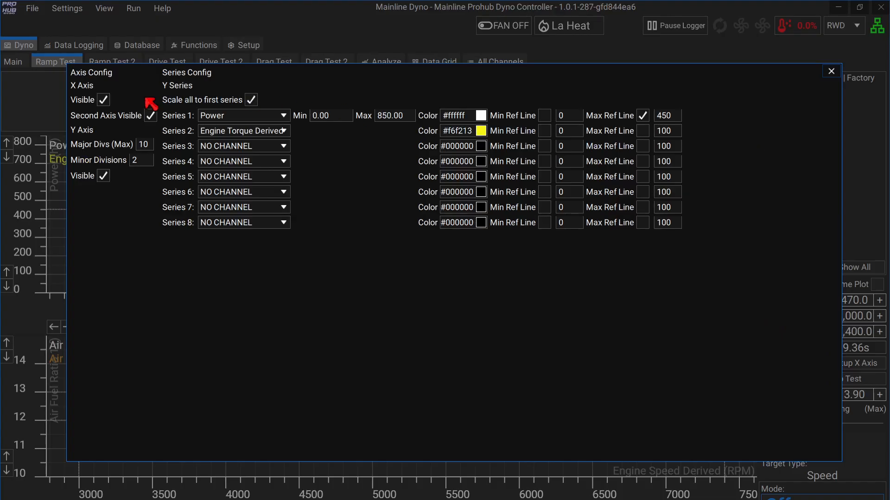
pyautogui.click(106, 101)
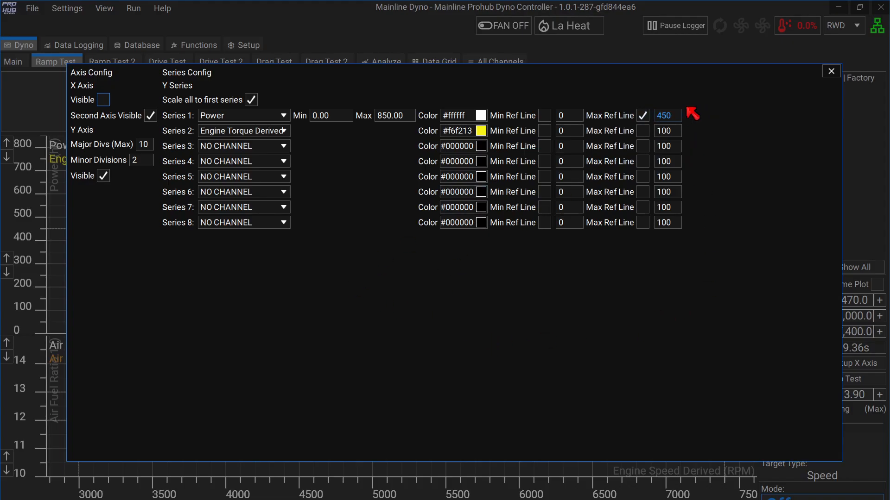
pyautogui.click(643, 116)
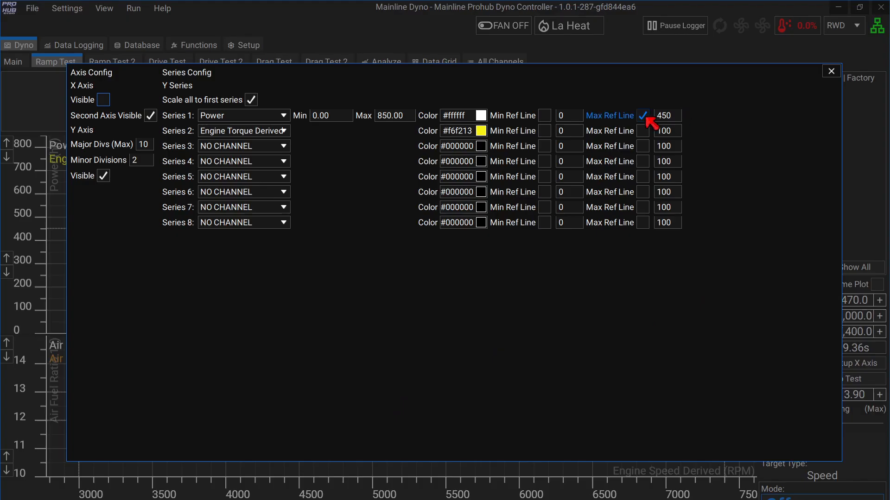
pyautogui.click(831, 71)
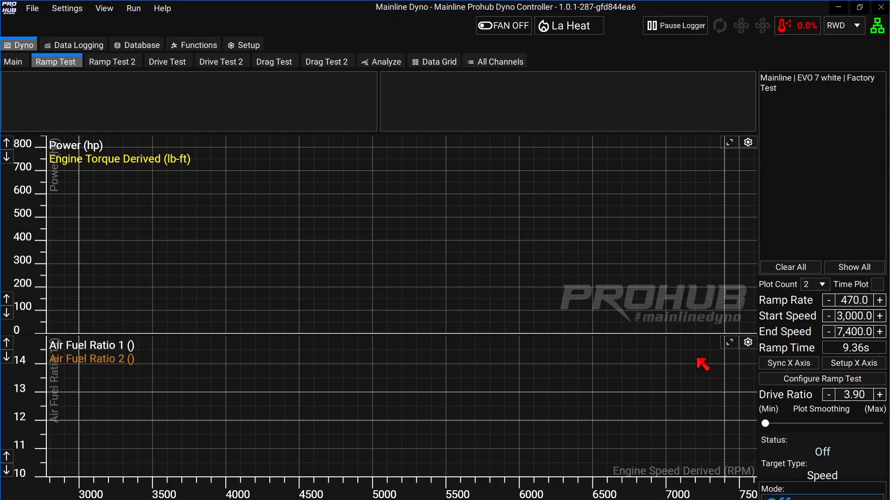
# Edit the Air Fuel Ratio 1 reference line values in the lower plot's settings.
pyautogui.click(748, 342)
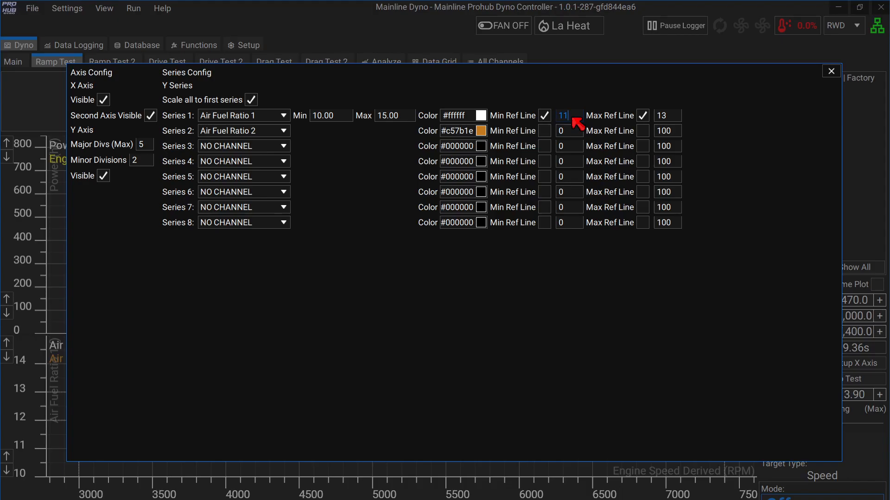
pyautogui.doubleClick(671, 117)
pyautogui.click(831, 71)
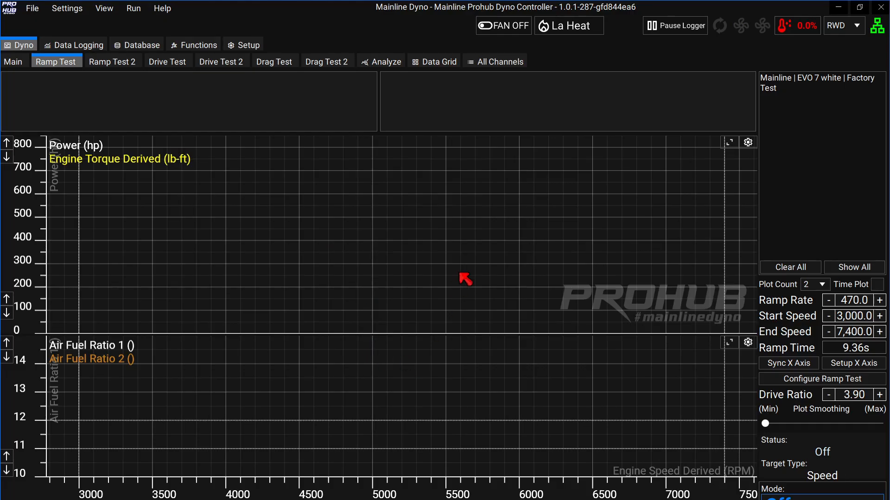
pyautogui.moveTo(291, 126)
# Open Configure Ramp Test to view the linear 3,000–7,400 RPM, 470 RPM/s settings.
pyautogui.moveTo(442, 114)
pyautogui.moveTo(338, 113)
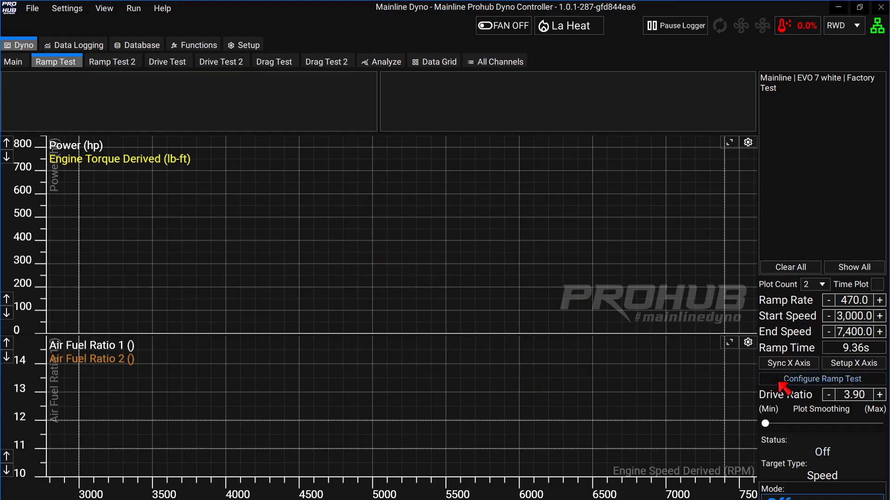
pyautogui.click(816, 384)
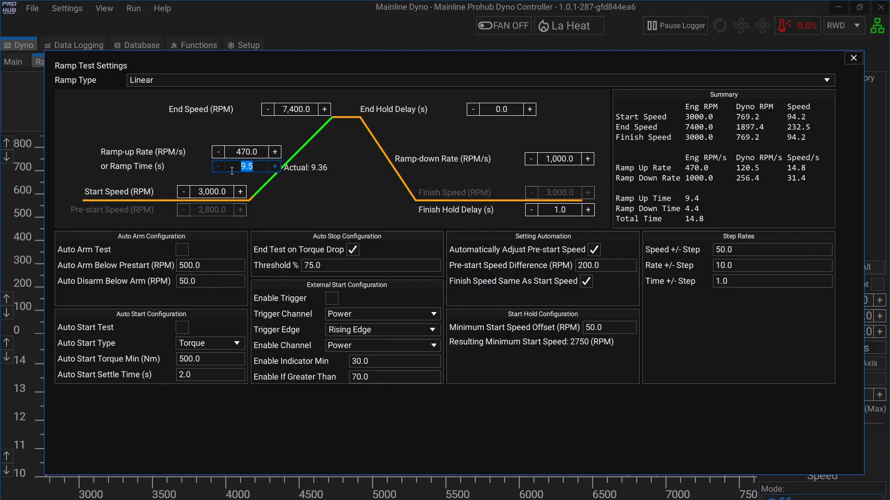
# Confirm the 9 s ramp time, set the ramp-up rate to 500 RPM/s, and close.
pyautogui.press('Return')
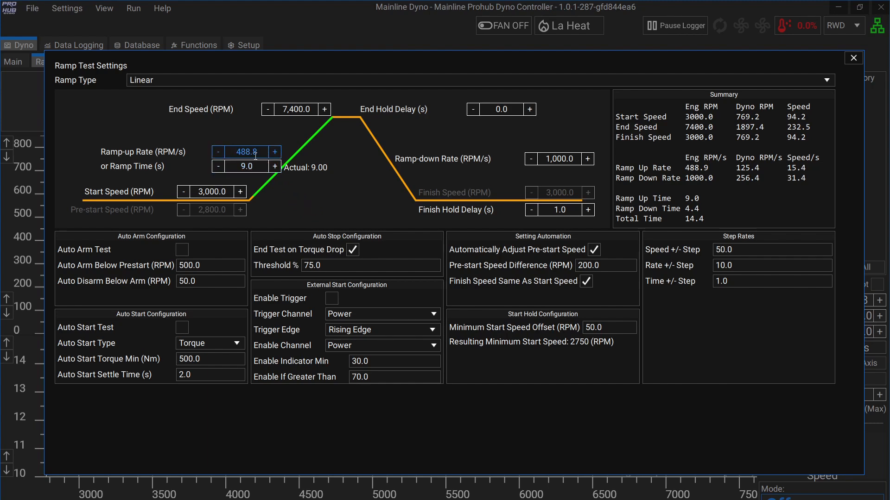
pyautogui.moveTo(260, 152); pyautogui.dragTo(235, 152)
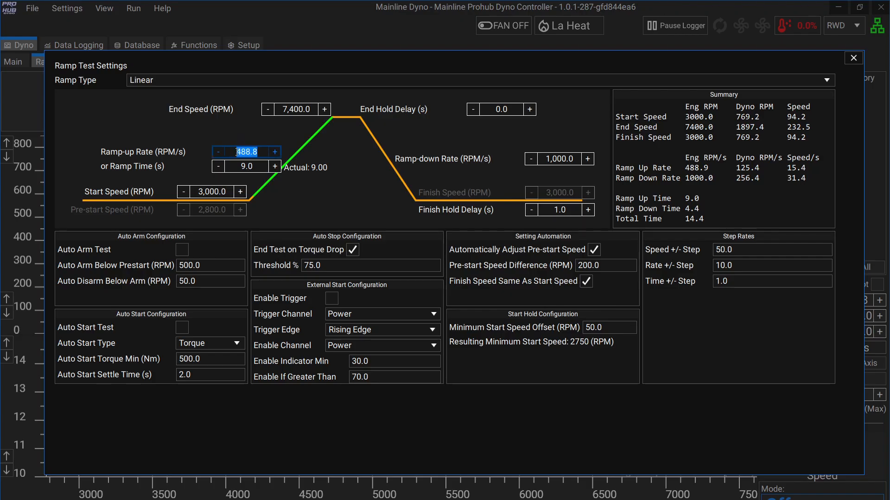
pyautogui.write('500')
pyautogui.press('Return')
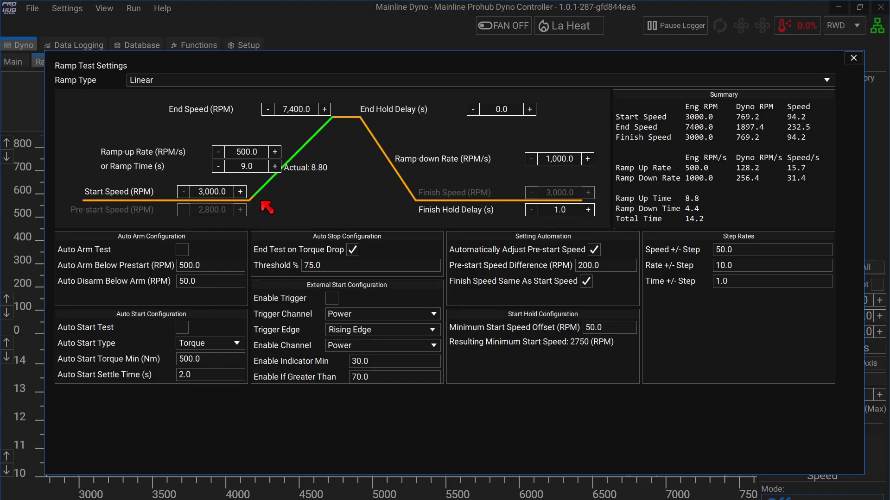
pyautogui.click(852, 59)
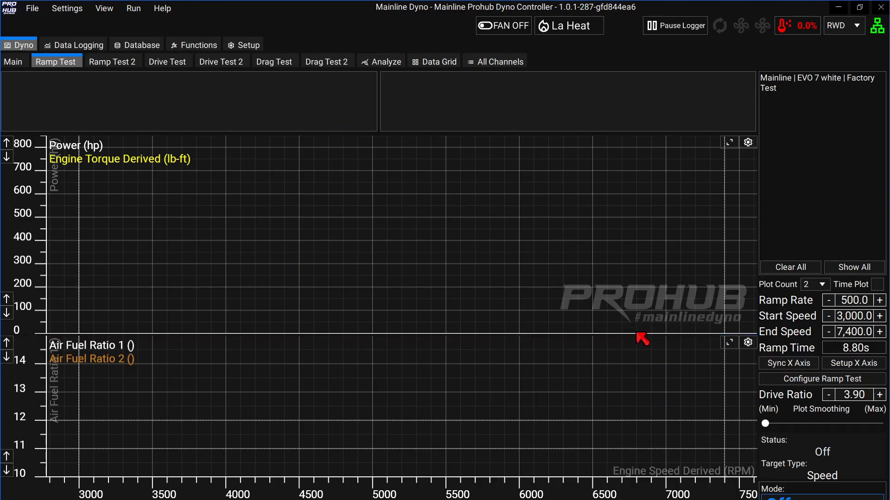
# Select Ramp Test in the right panel's Mode list.
pyautogui.scroll(-2, 764, 475)
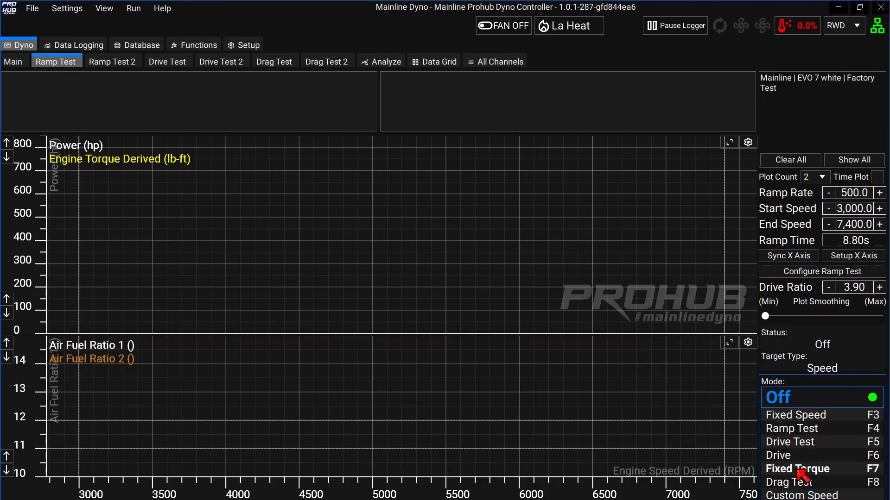
pyautogui.scroll(2, 808, 482)
pyautogui.scroll(-2, 771, 463)
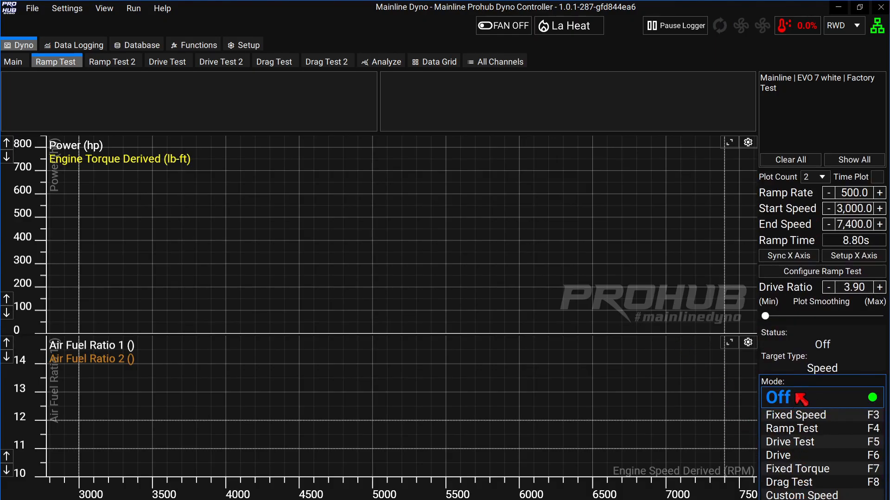
pyautogui.click(801, 428)
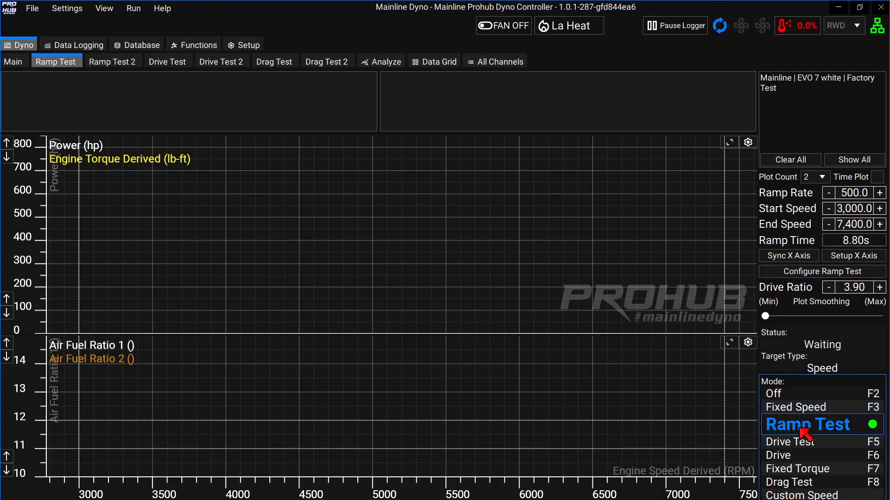
# Start the ramp test sequence with Space, then cancel its start prompt.
pyautogui.scroll(2, 804, 434)
pyautogui.click(432, 248)
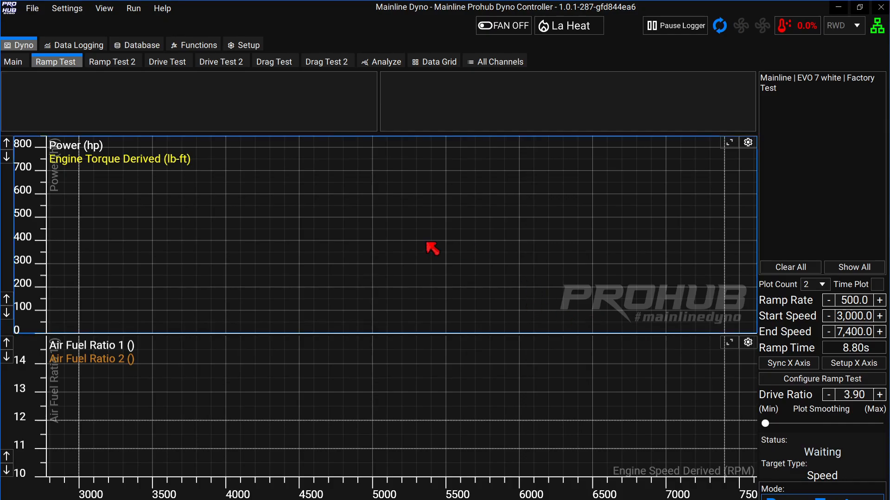
pyautogui.press('space')
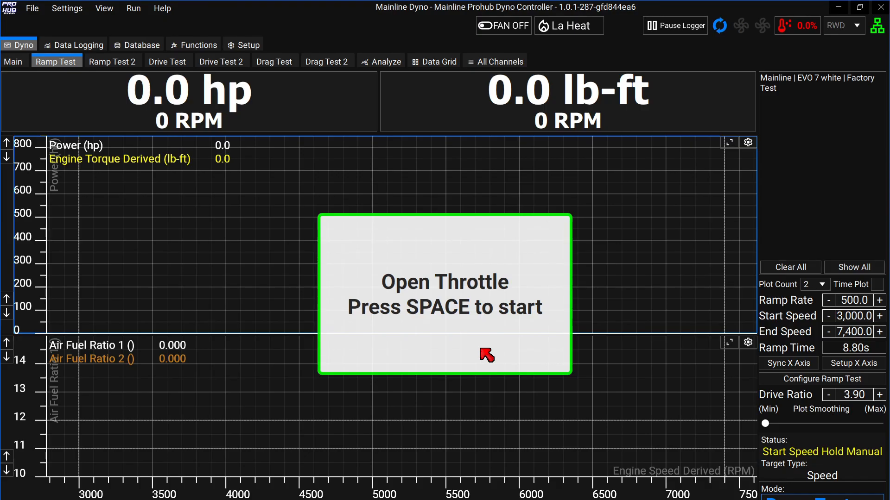
pyautogui.press('space')
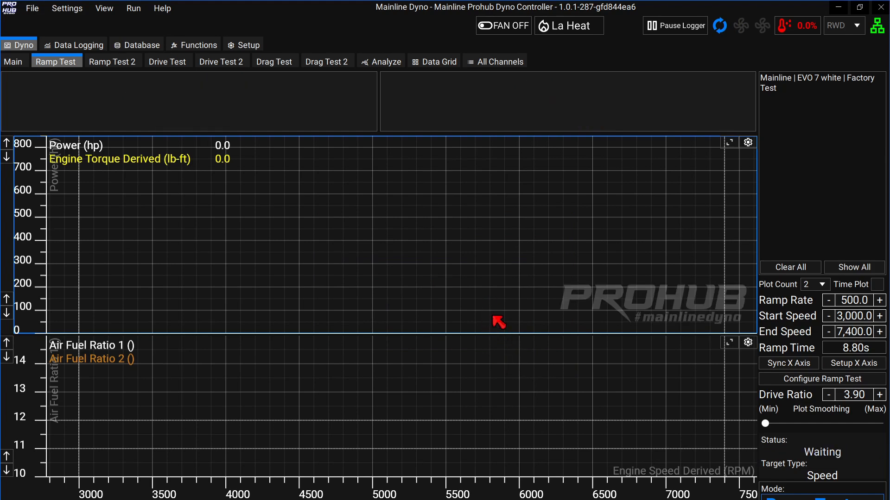
# Open Ramp Test Settings and toggle Auto Arm and Auto Start on to inspect their values, then off.
pyautogui.click(827, 379)
pyautogui.click(182, 250)
pyautogui.click(182, 328)
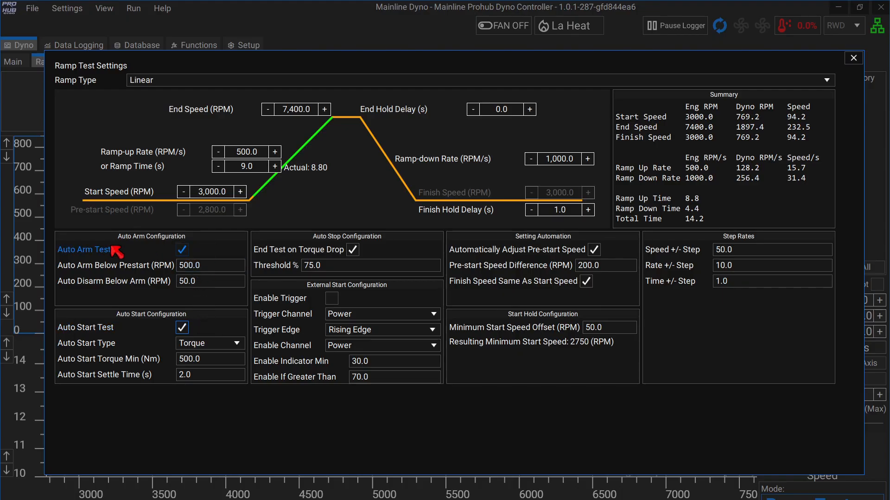
pyautogui.click(209, 269)
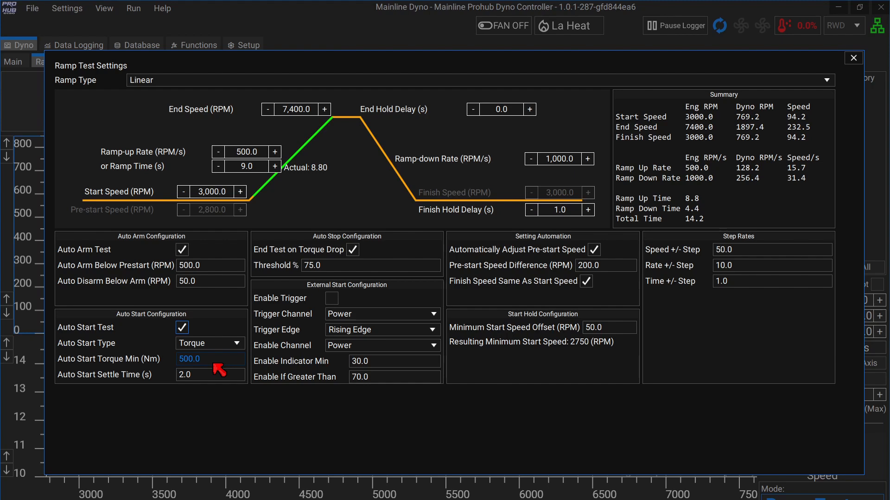
pyautogui.click(184, 375)
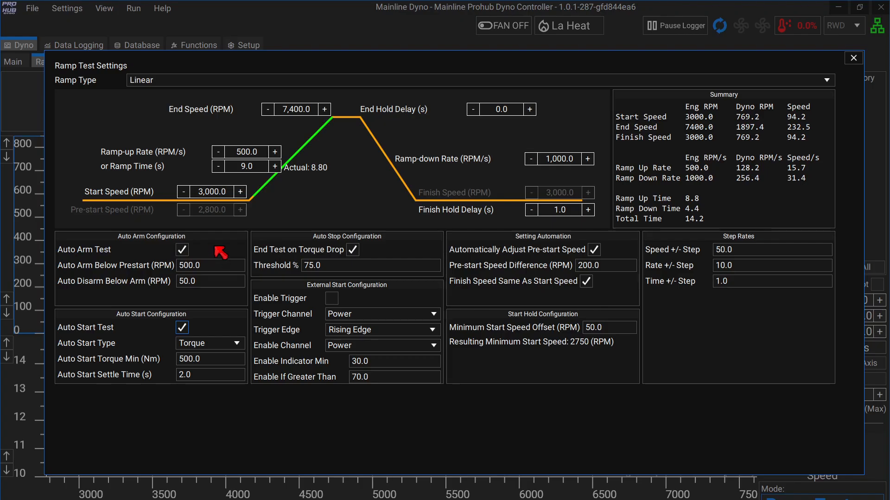
pyautogui.click(182, 250)
pyautogui.click(181, 324)
# Toggle Auto Adjust Pre-start and the finish-speed option off and back on, then toggle external start trigger.
pyautogui.click(592, 250)
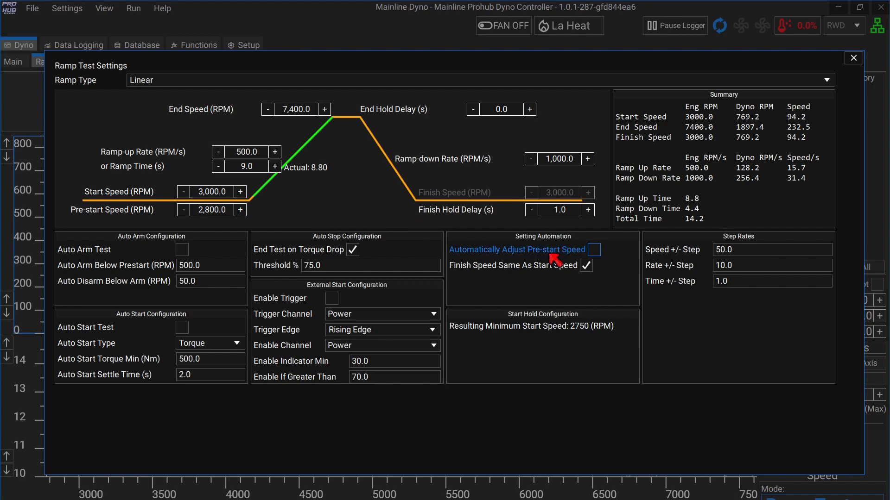
pyautogui.click(595, 250)
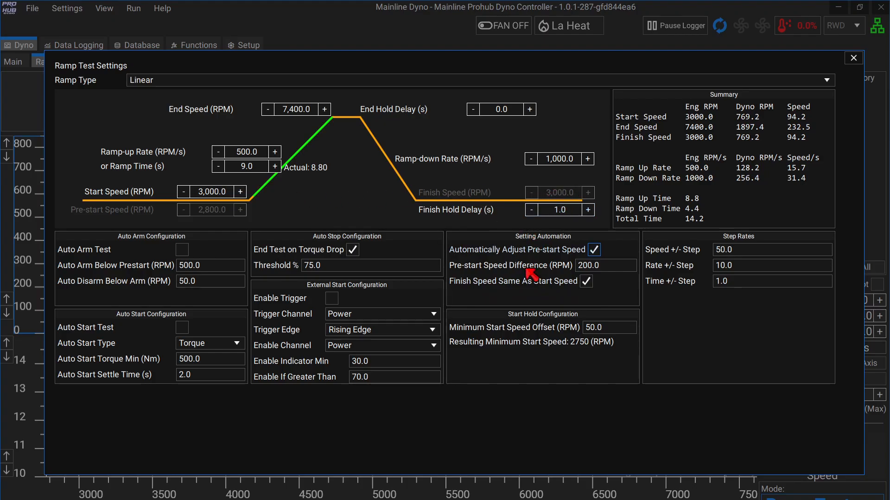
pyautogui.click(586, 281)
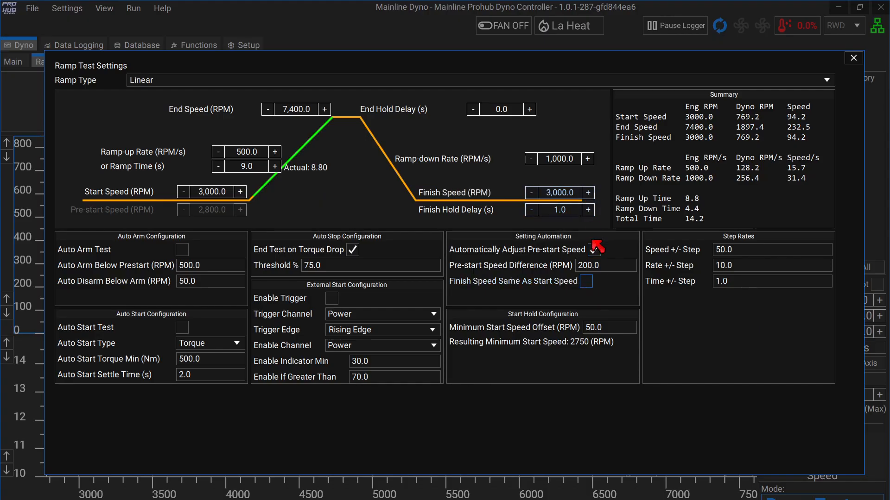
pyautogui.click(586, 282)
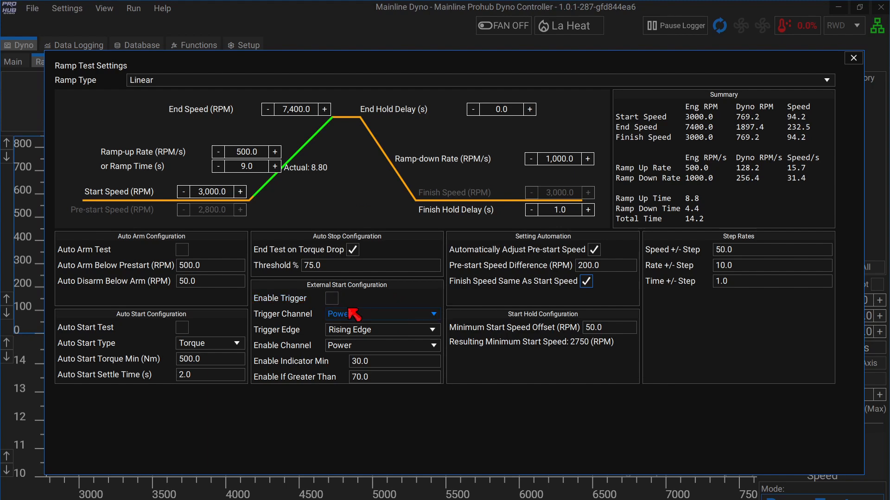
pyautogui.click(332, 299)
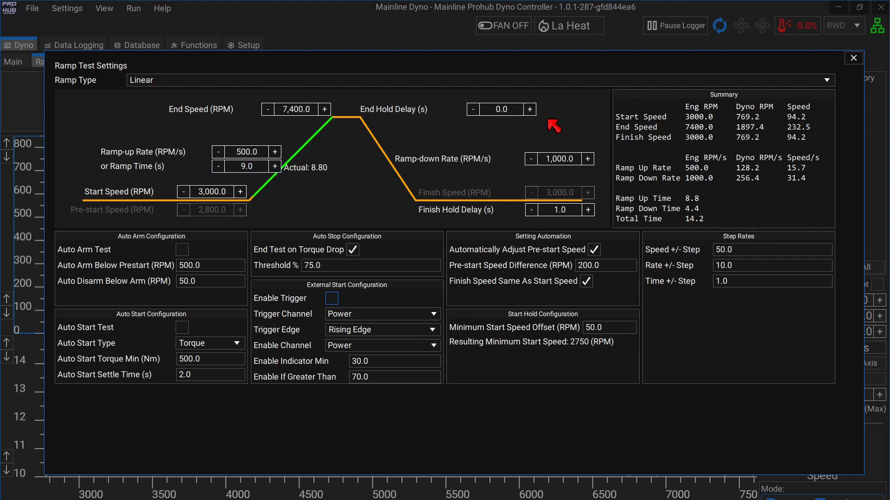
# Set Ramp Type to Non Linear, cancel Load Table, and select the Table Size value.
pyautogui.click(826, 80)
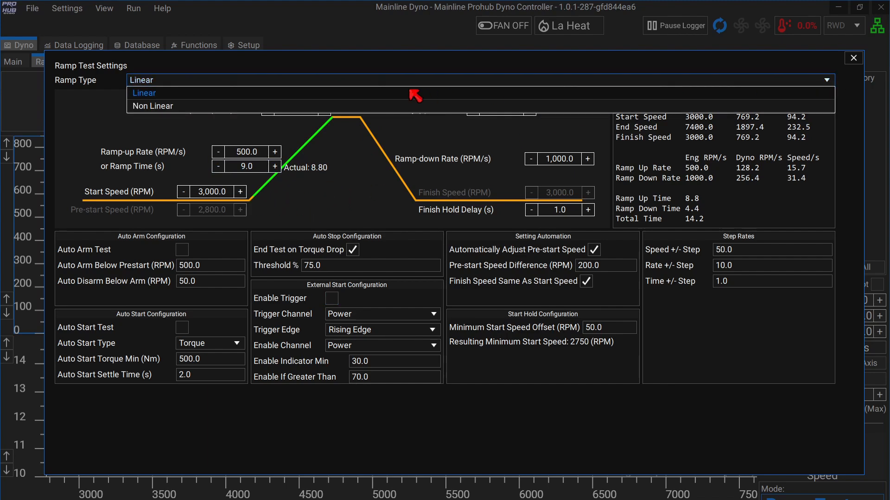
pyautogui.click(308, 107)
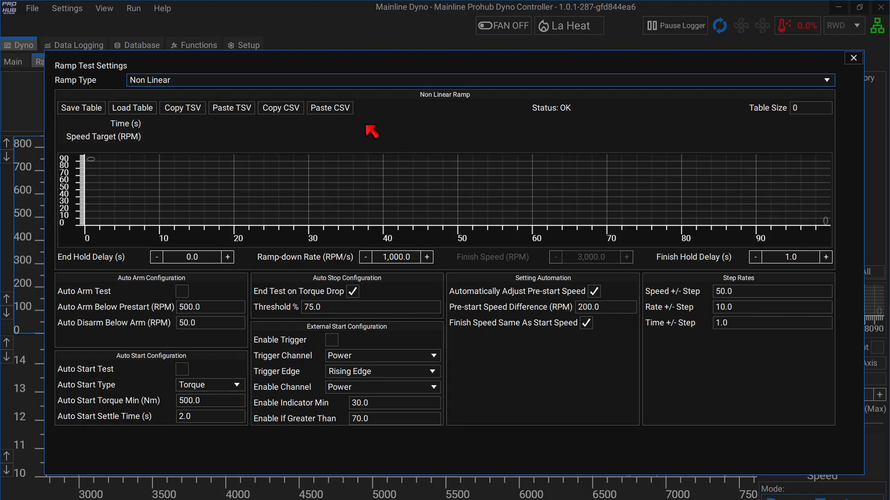
pyautogui.click(134, 109)
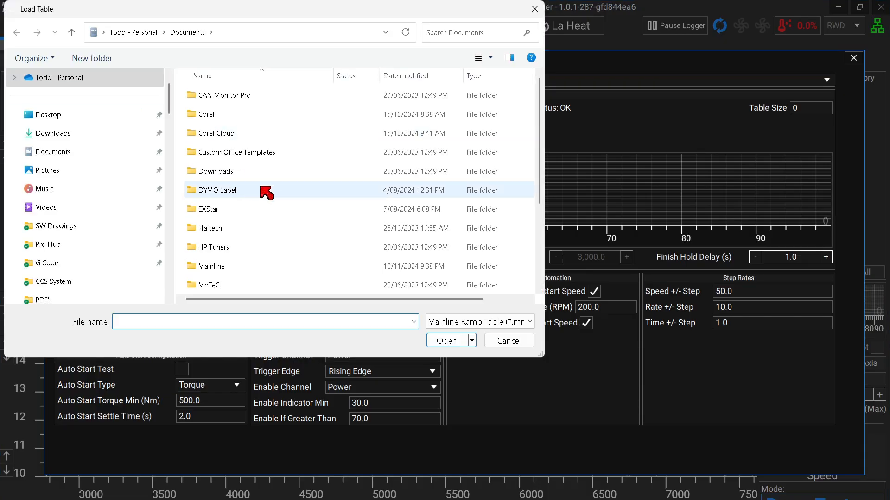
pyautogui.click(508, 341)
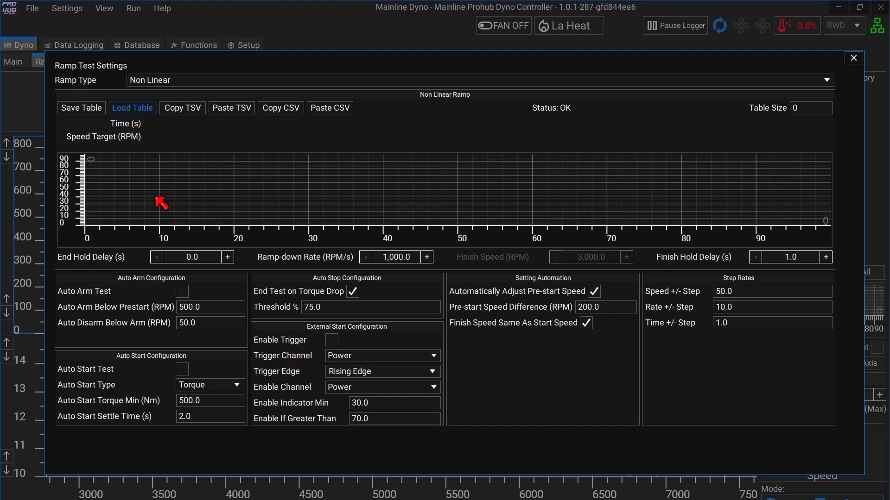
pyautogui.click(807, 111)
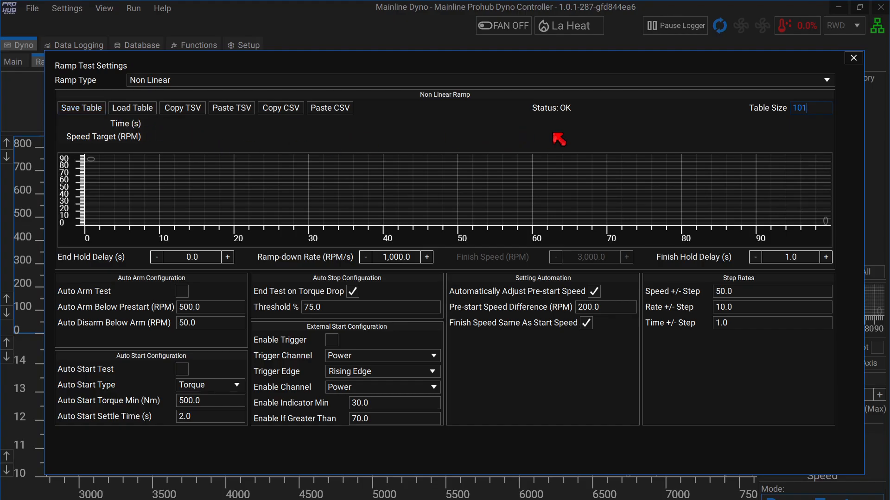
# Apply table size 101, then change the non-linear table size to 5.
pyautogui.press('Return')
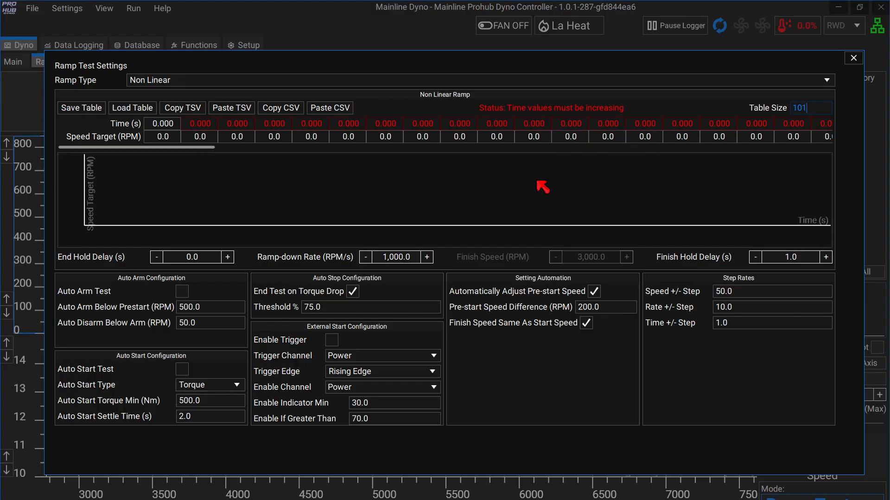
pyautogui.moveTo(204, 147); pyautogui.dragTo(807, 125)
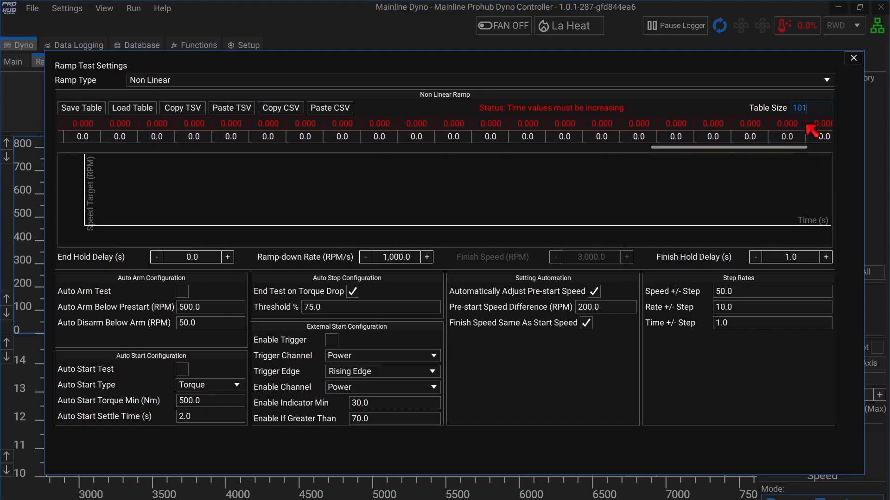
pyautogui.doubleClick(792, 112)
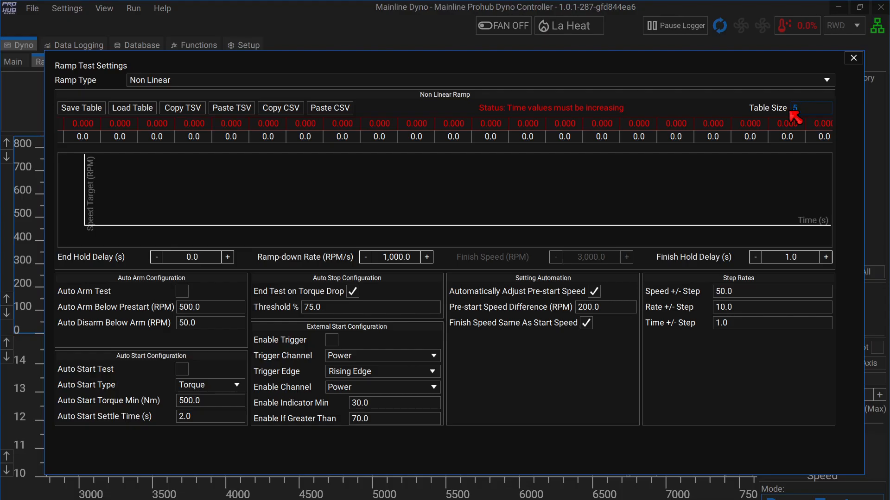
pyautogui.write('5')
# Enter the first ramp points: 2000 and 2500 RPM, with times 1 and 2 s.
pyautogui.click(163, 136)
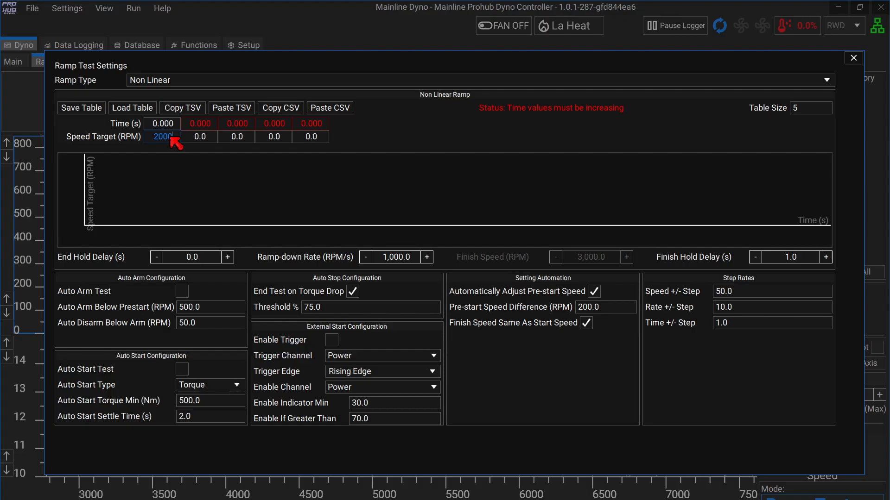
pyautogui.click(199, 137)
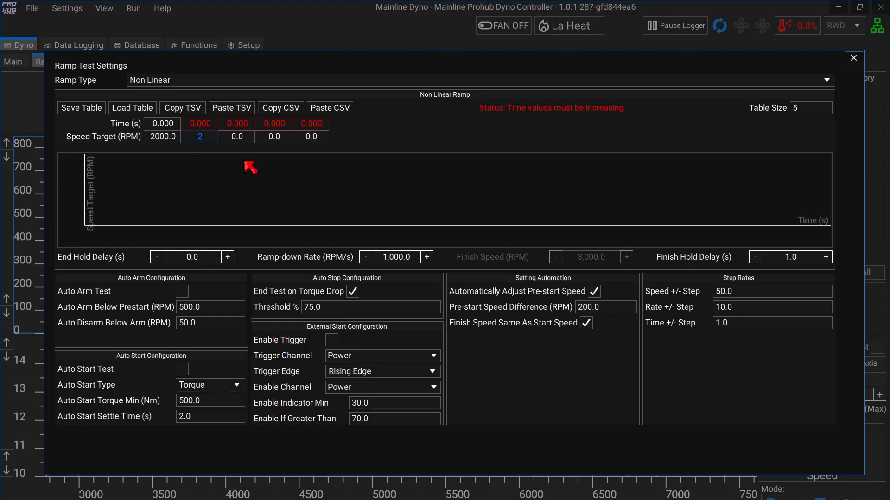
pyautogui.click(216, 129)
pyautogui.write('1')
pyautogui.click(250, 126)
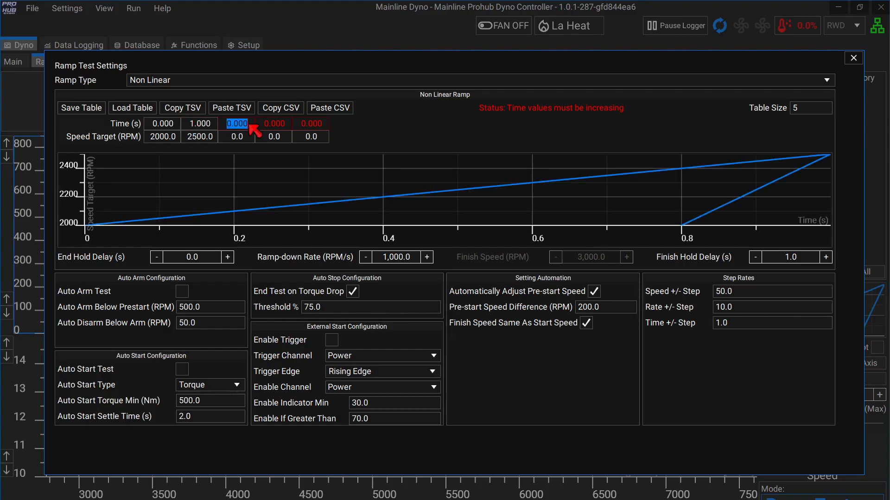
pyautogui.write('2')
pyautogui.click(249, 138)
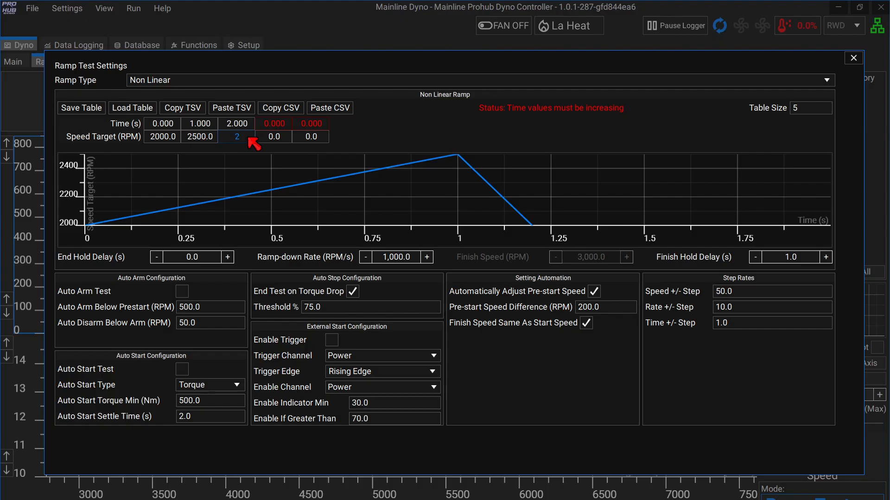
# Finish the table with 2900 RPM, 3 s/3200 RPM, and 4 s/3400 RPM.
pyautogui.click(272, 127)
pyautogui.write('3')
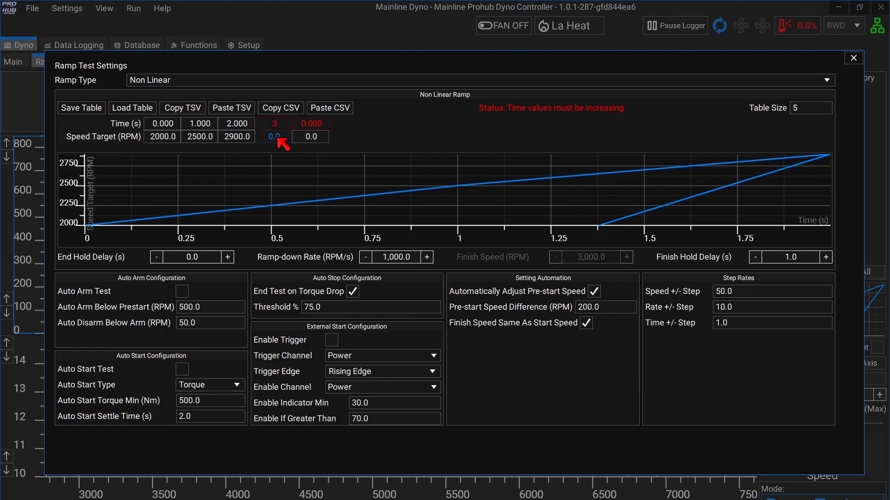
pyautogui.click(278, 138)
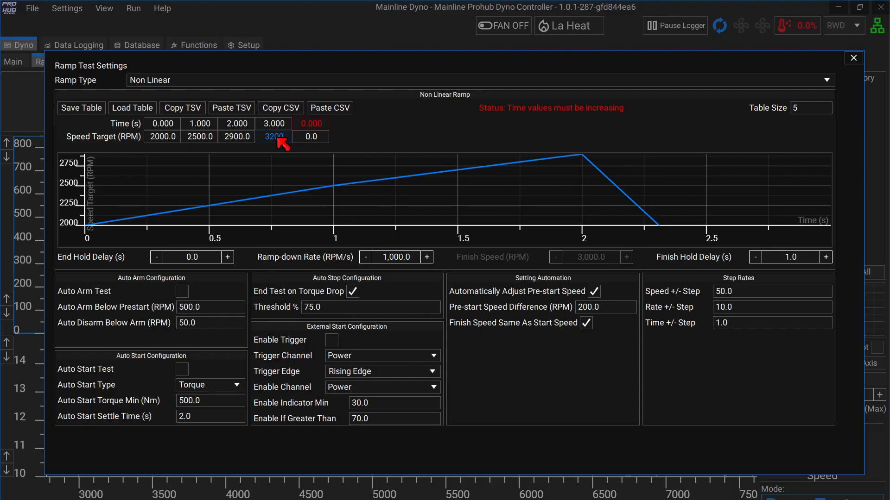
pyautogui.click(320, 124)
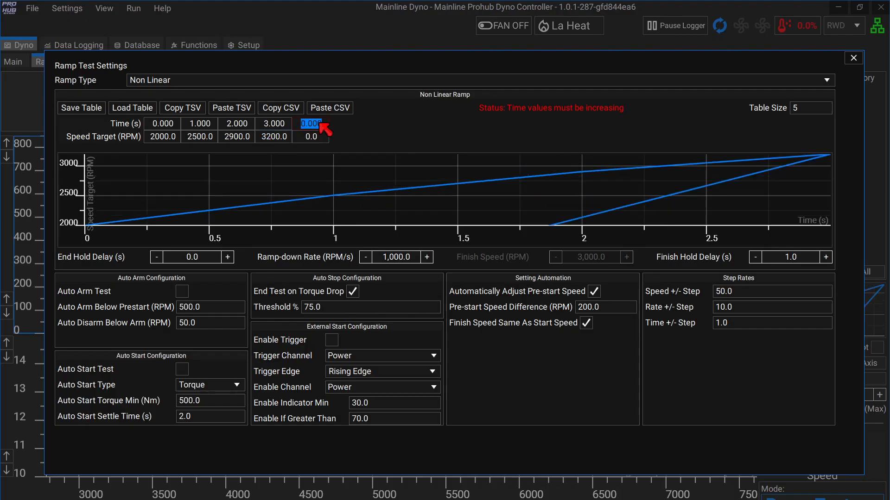
pyautogui.write('4')
pyautogui.click(321, 139)
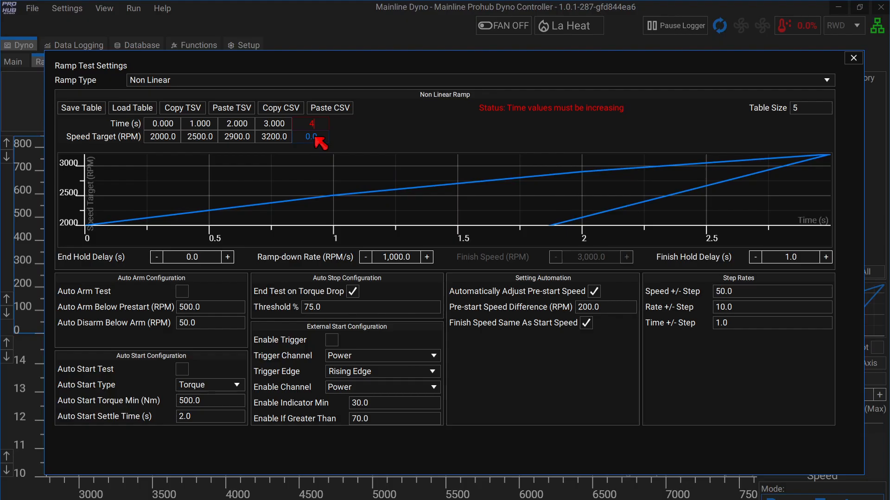
pyautogui.click(319, 137)
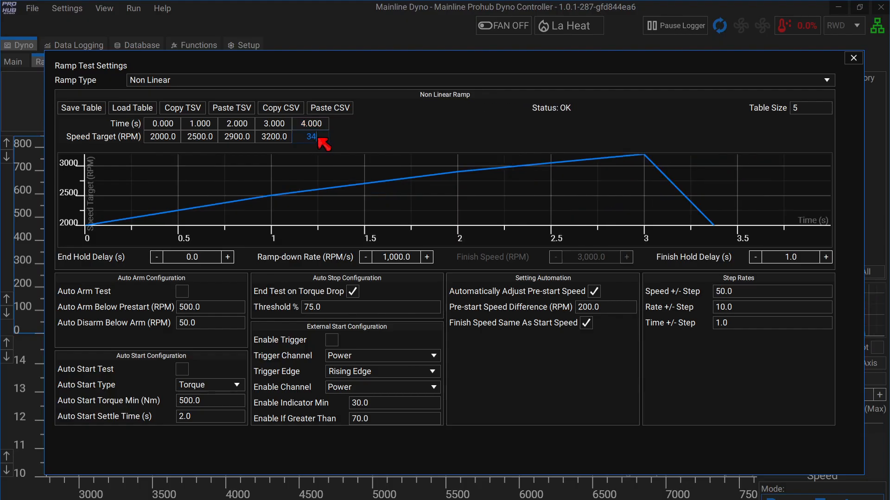
pyautogui.press('Return')
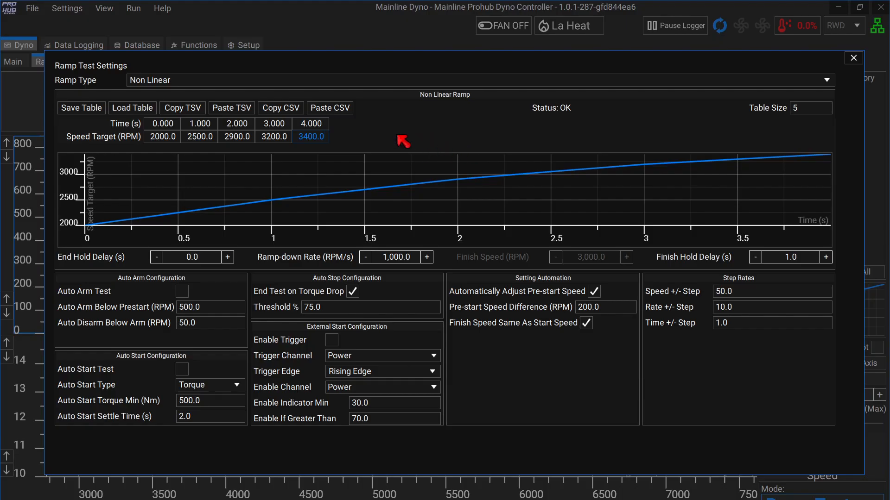
# Change the ramp test's Ramp Type to Linear.
pyautogui.click(827, 81)
pyautogui.click(300, 92)
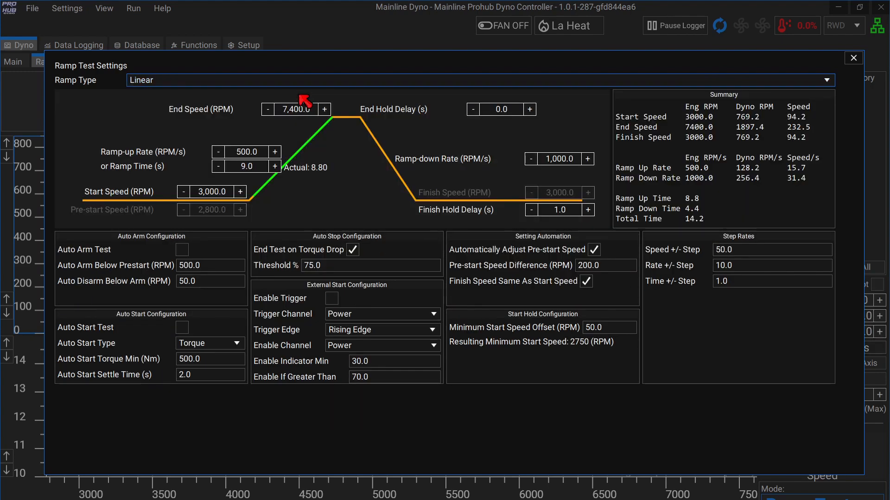
pyautogui.click(854, 58)
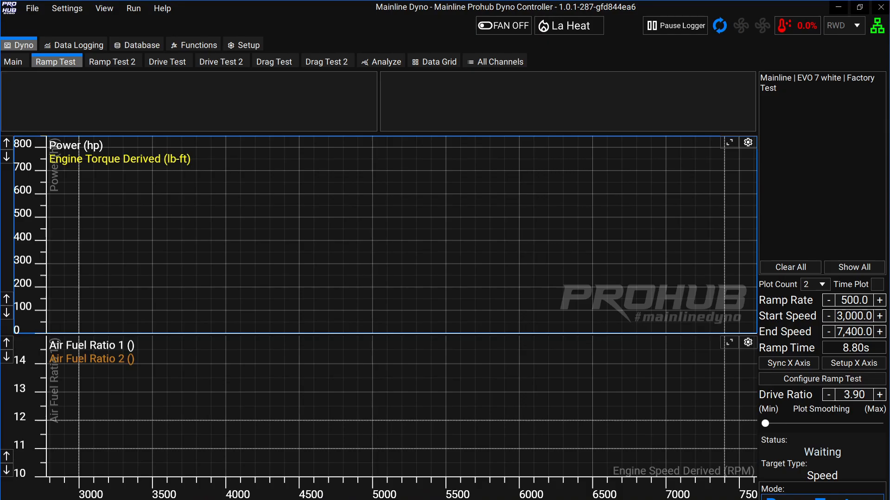
# Set the ramp Start Speed to 2,000 RPM and End Speed to 8,000 RPM.
pyautogui.click(794, 379)
pyautogui.click(227, 191)
pyautogui.moveTo(212, 192); pyautogui.dragTo(187, 201)
pyautogui.write('2')
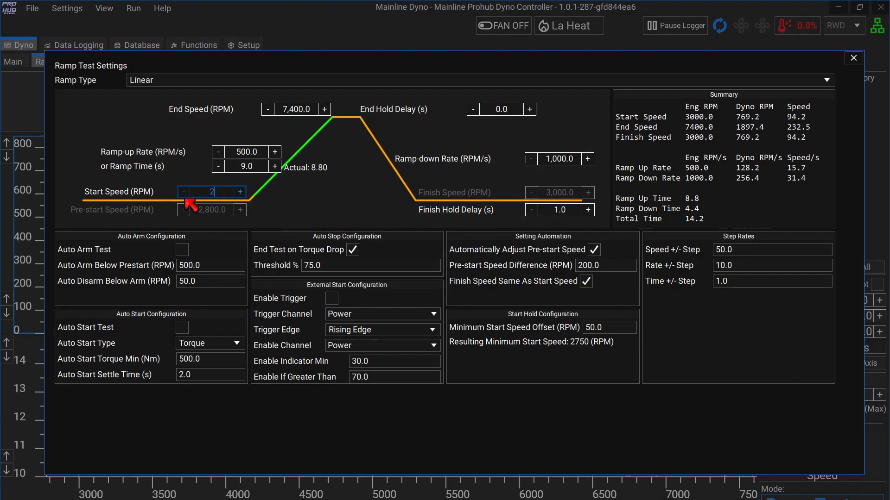
pyautogui.press('Return')
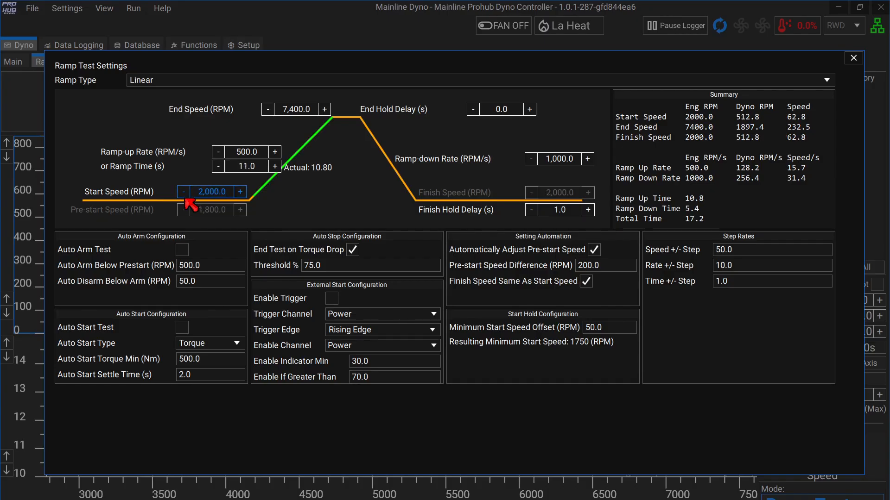
pyautogui.click(311, 109)
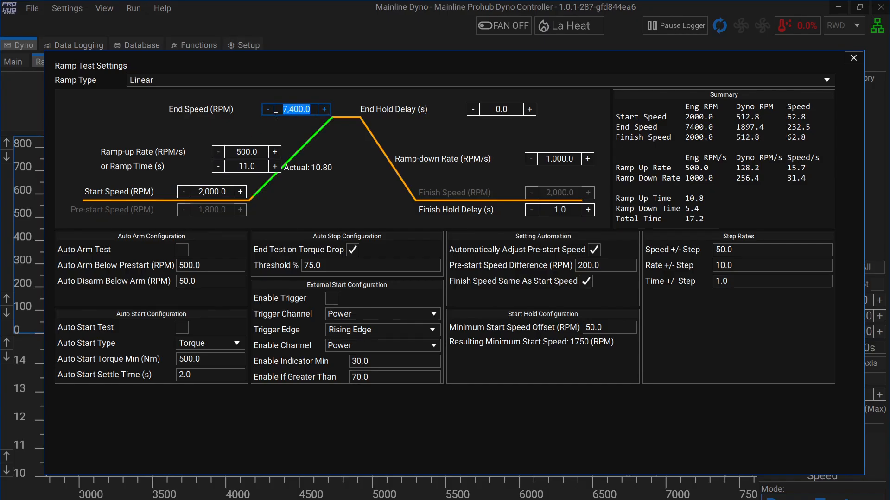
pyautogui.write('8')
pyautogui.press('Return')
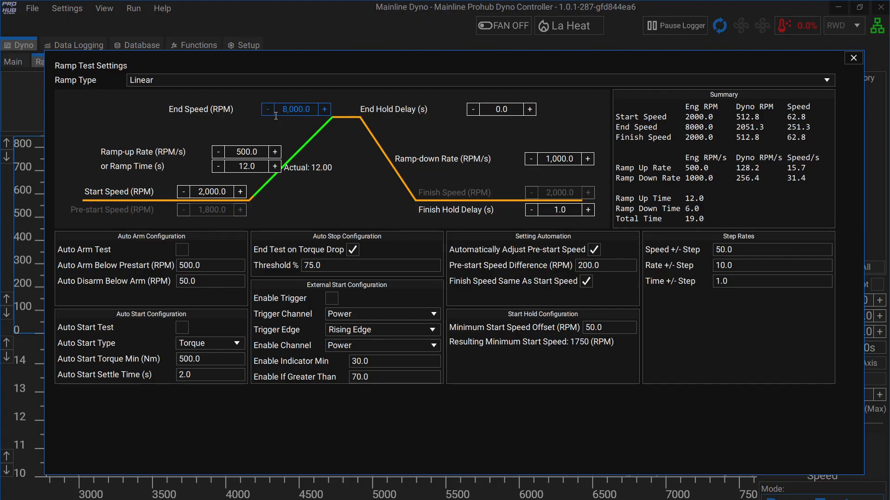
pyautogui.click(853, 58)
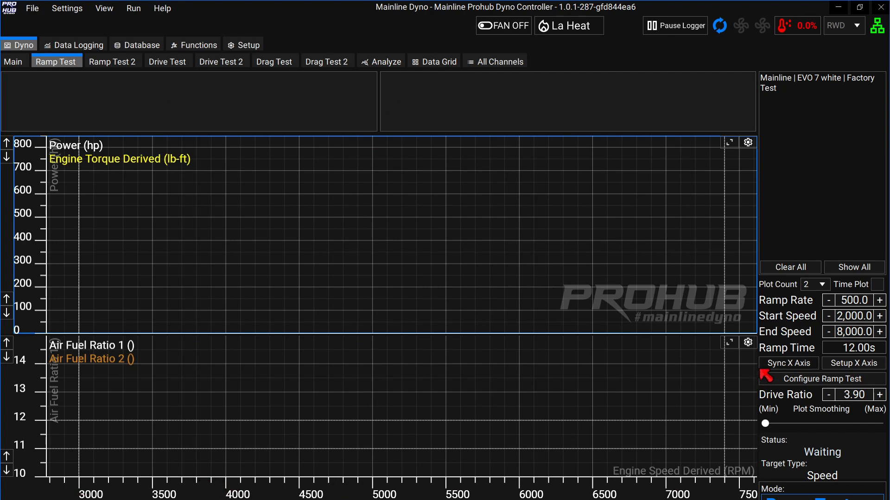
# Sync the graphs' RPM axis to the 2,000–8,000 RPM ramp.
pyautogui.click(777, 364)
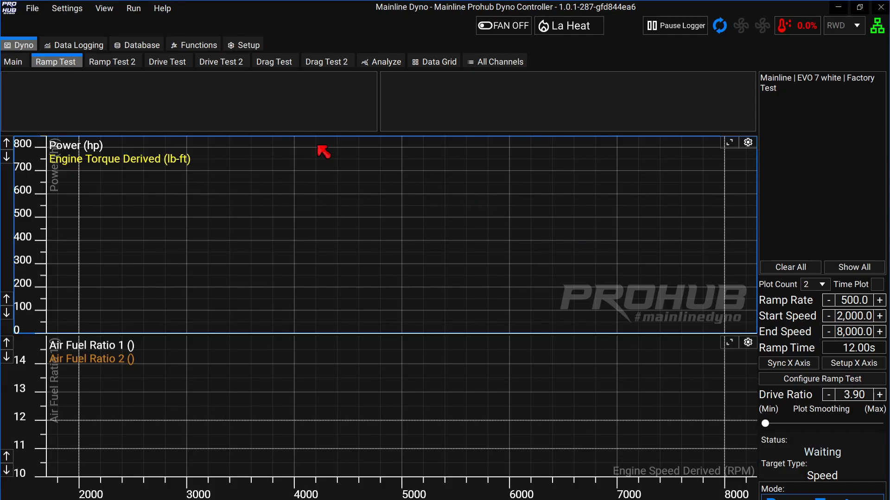
# Open the Database tab to view the Factory Test session's runs.
pyautogui.click(142, 46)
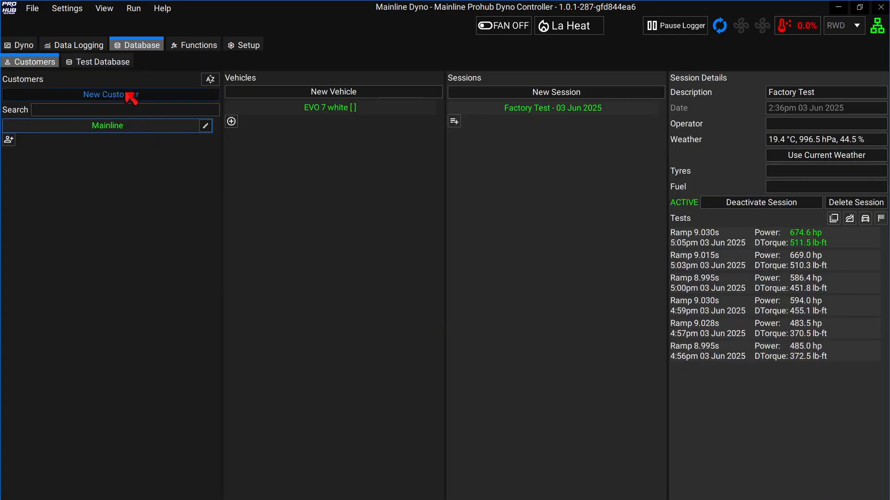
# Add all six EVO 7 white Factory Test ramp runs (4:56pm–5:05pm) to test history.
pyautogui.click(366, 108)
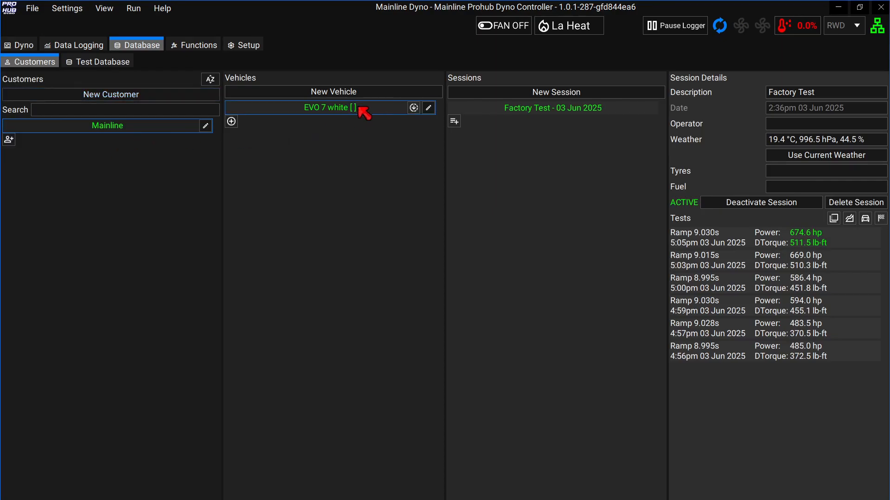
pyautogui.click(612, 109)
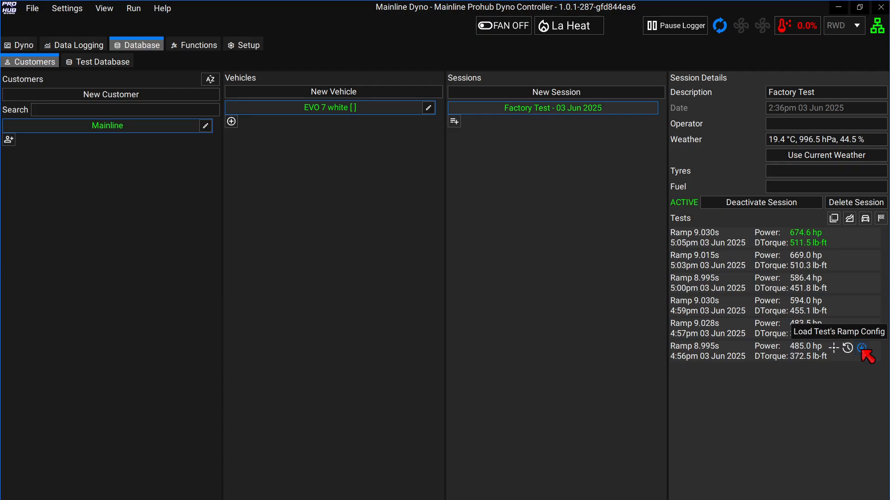
pyautogui.click(845, 348)
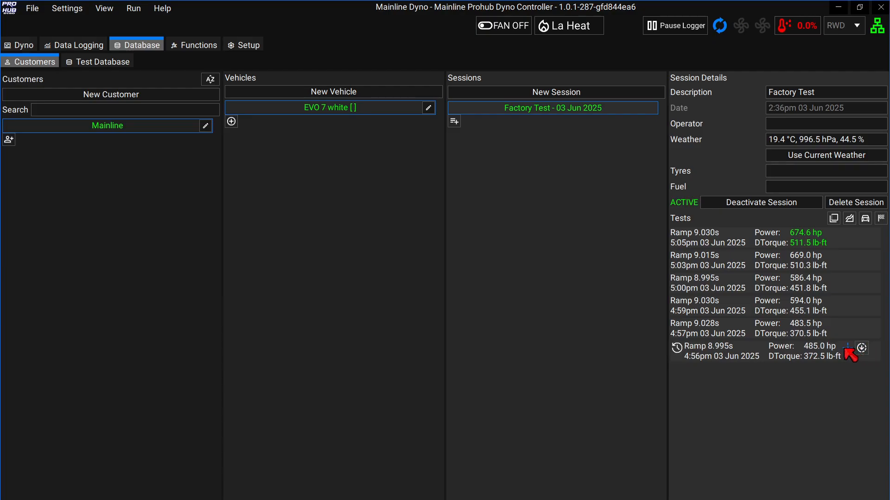
pyautogui.click(847, 326)
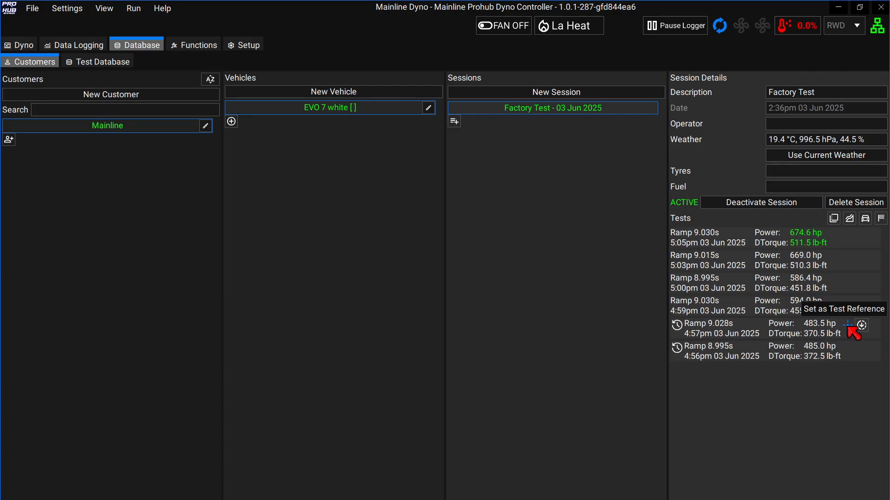
pyautogui.click(846, 302)
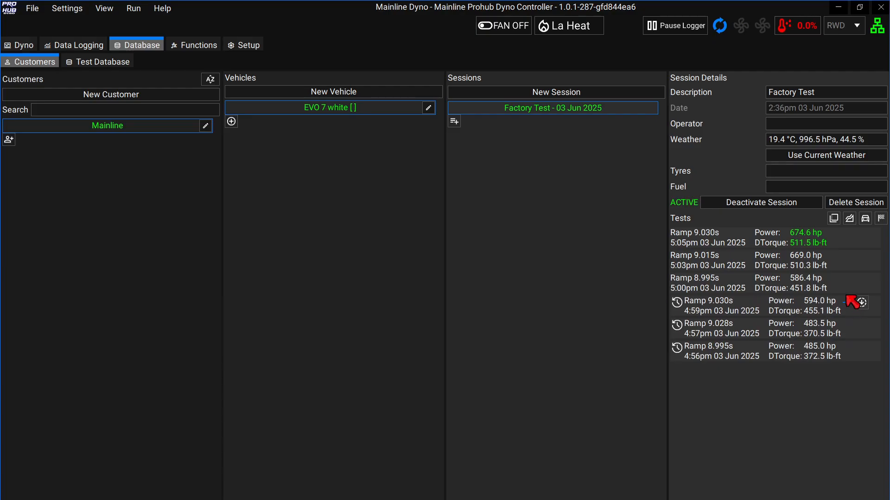
pyautogui.click(847, 280)
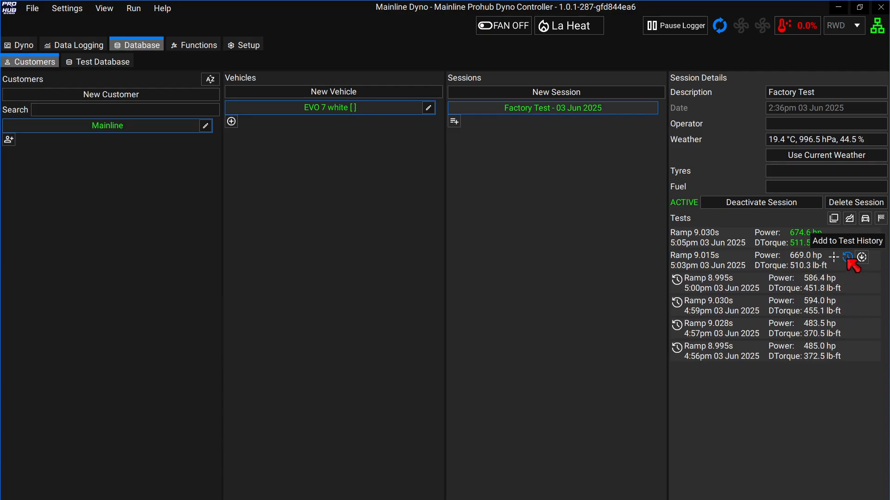
pyautogui.click(847, 257)
pyautogui.click(847, 234)
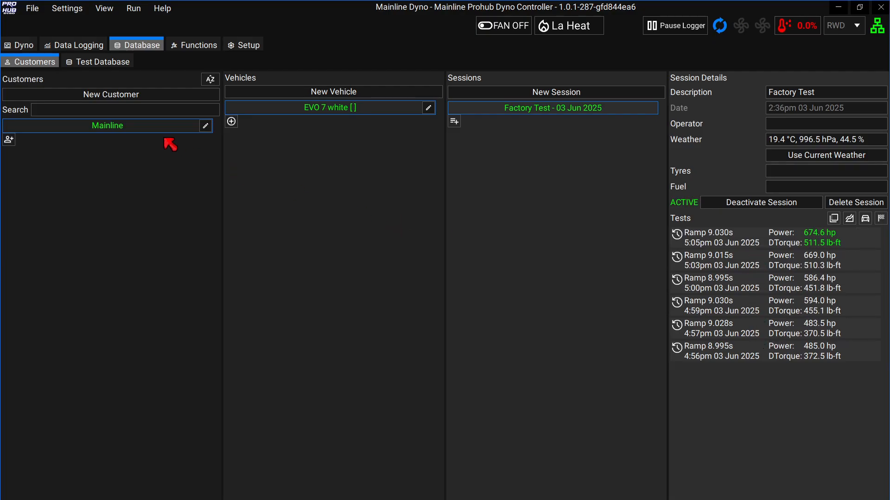
pyautogui.click(23, 45)
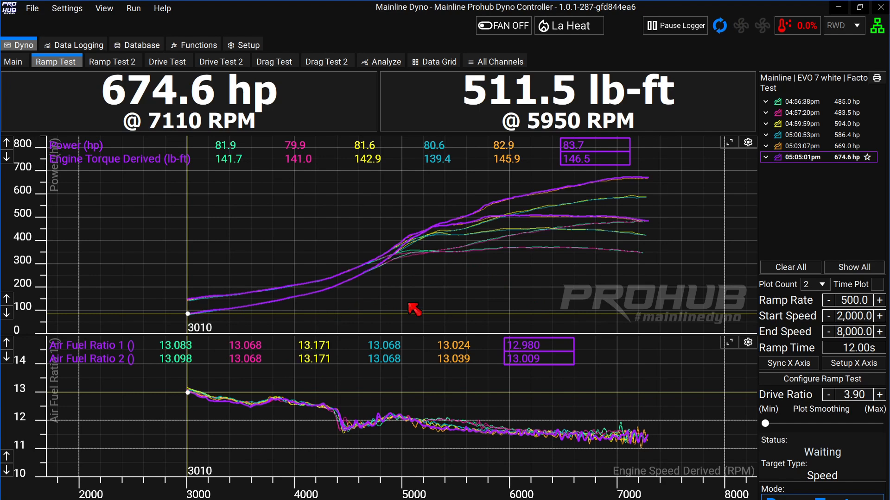
# Set the ramp to 3,000–7,400 RPM and sync the graphs' RPM axis to it.
pyautogui.click(795, 379)
pyautogui.click(230, 193)
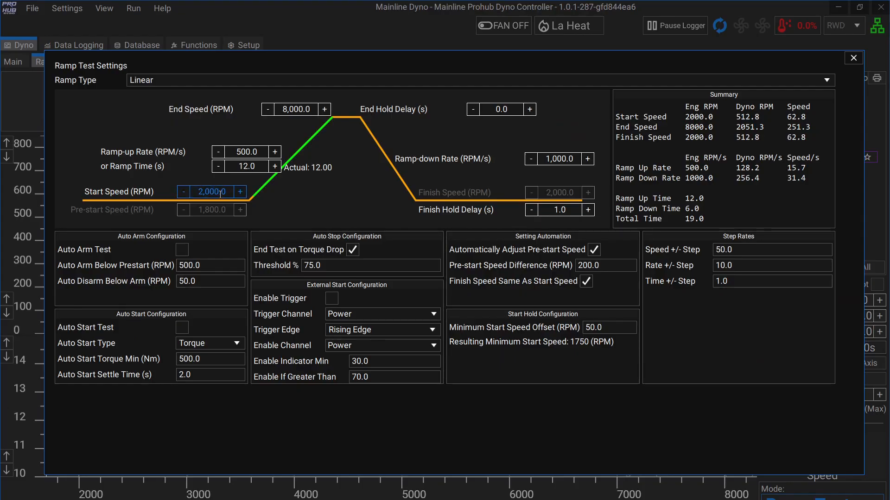
pyautogui.moveTo(229, 193); pyautogui.dragTo(188, 199)
pyautogui.write('3')
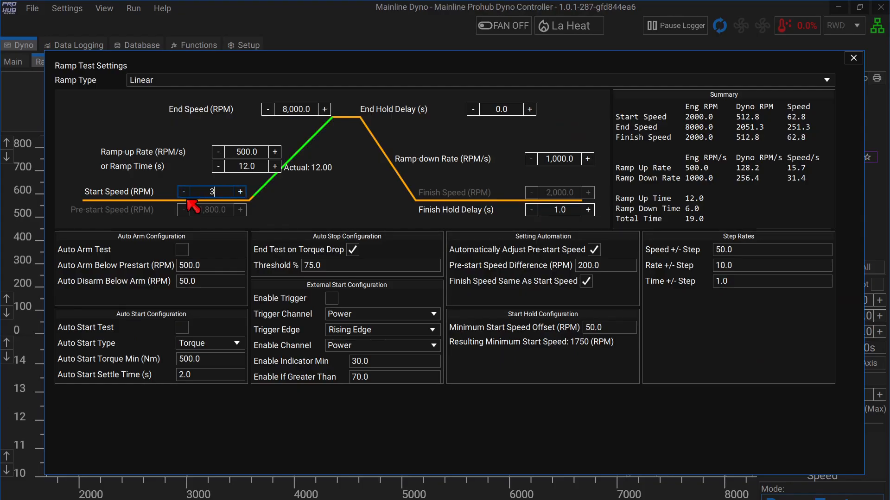
pyautogui.write(',000')
pyautogui.click(311, 110)
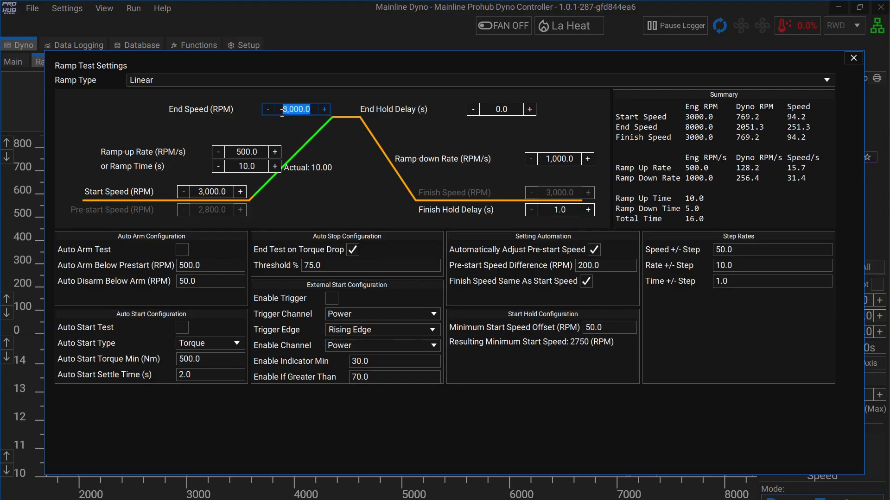
pyautogui.write('7400')
pyautogui.click(853, 58)
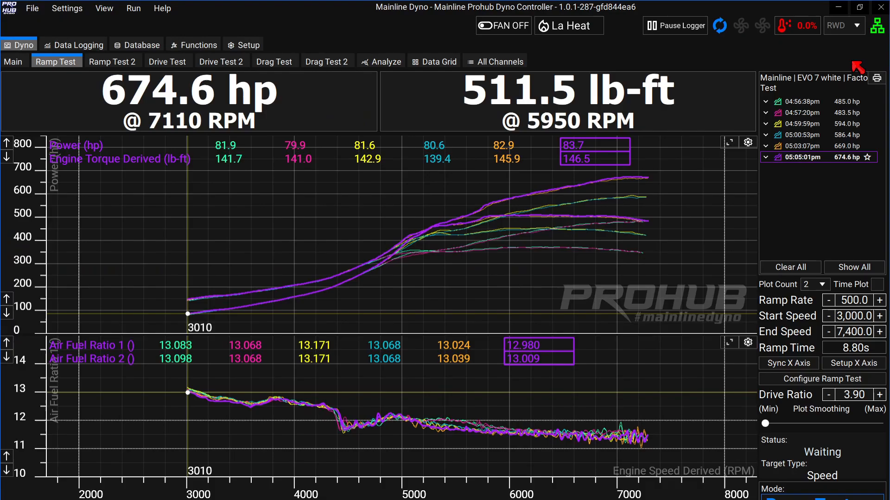
pyautogui.click(778, 362)
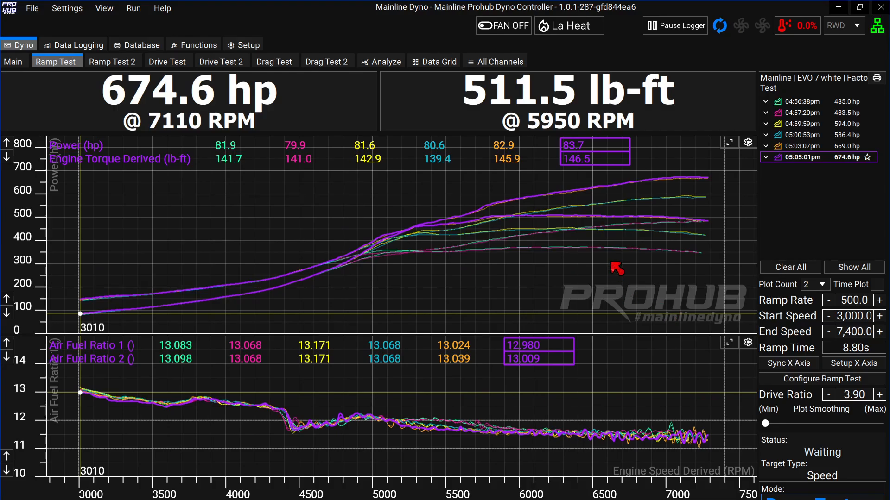
pyautogui.click(728, 142)
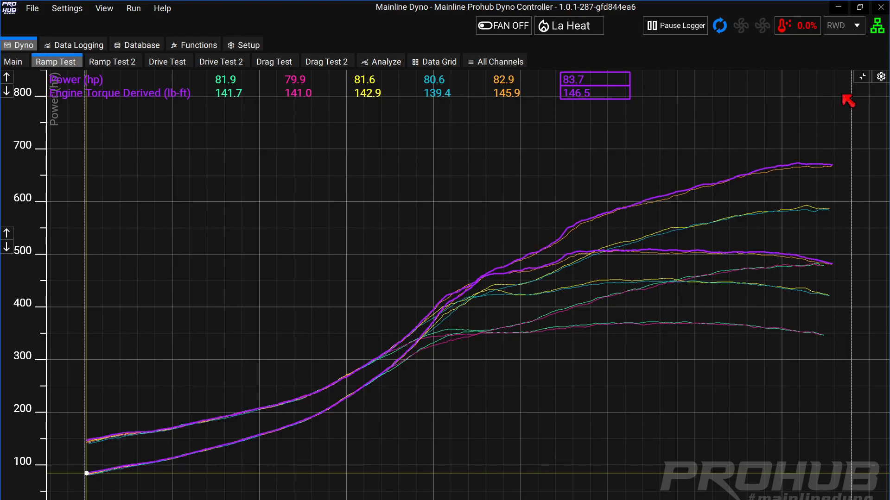
pyautogui.click(866, 80)
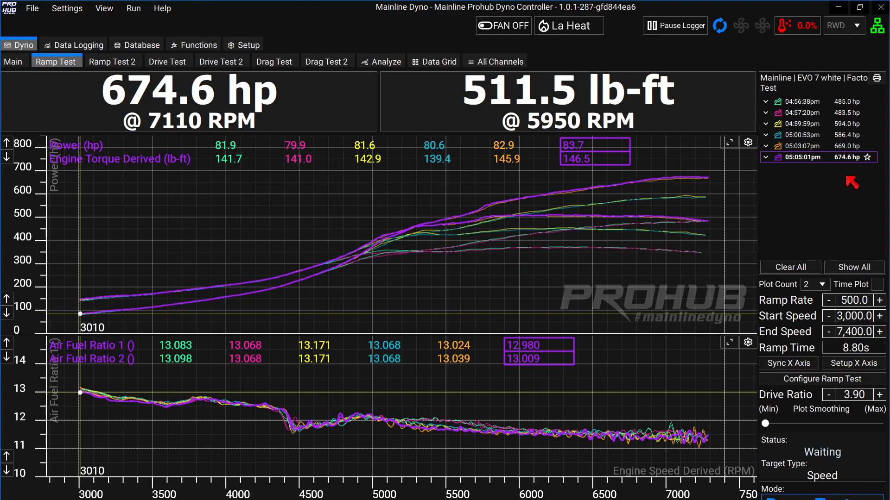
pyautogui.moveTo(867, 117)
pyautogui.moveTo(875, 99)
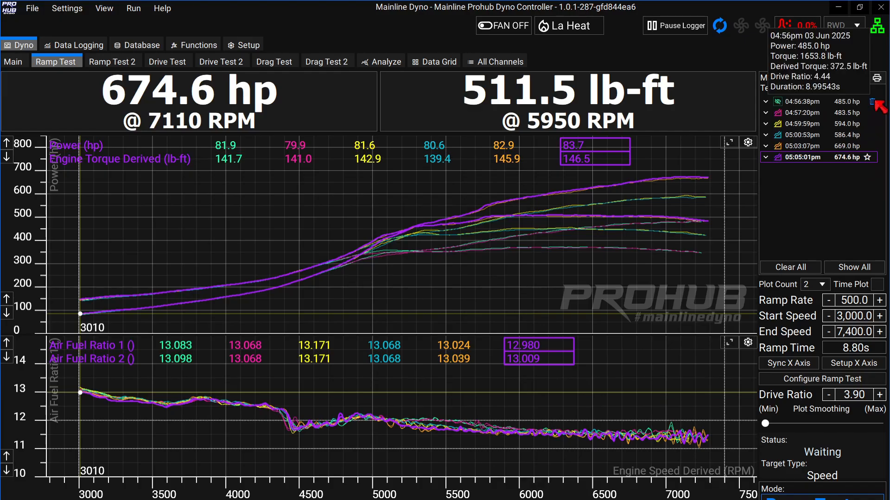
# Delete the four oldest runs (04:56pm–05:00pm) and lower the power axis top twice.
pyautogui.click(872, 101)
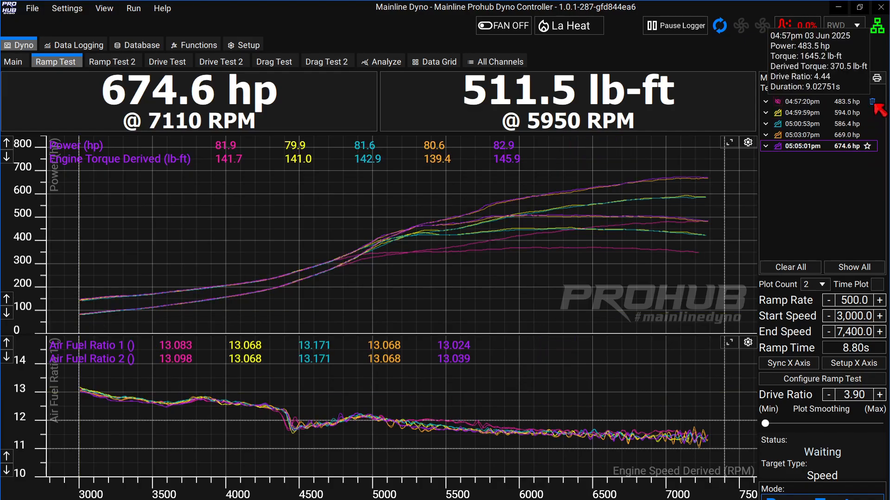
pyautogui.click(872, 101)
pyautogui.click(873, 102)
pyautogui.click(873, 103)
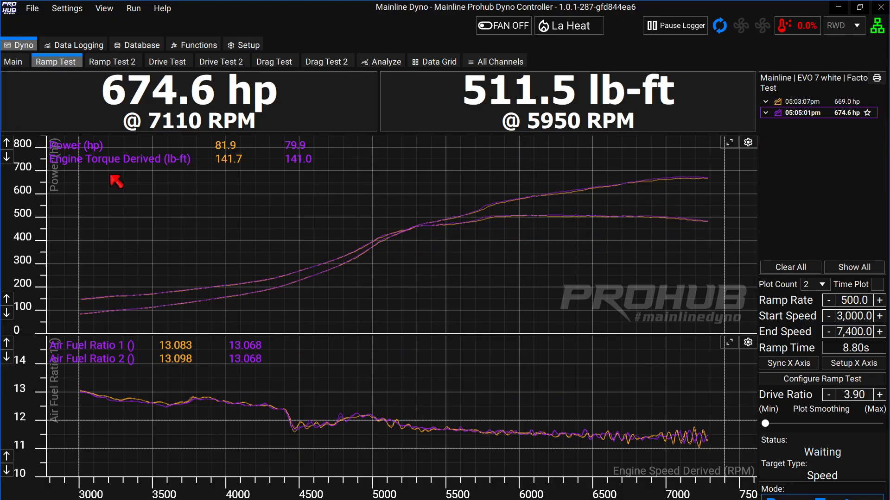
pyautogui.click(7, 157)
pyautogui.click(7, 157)
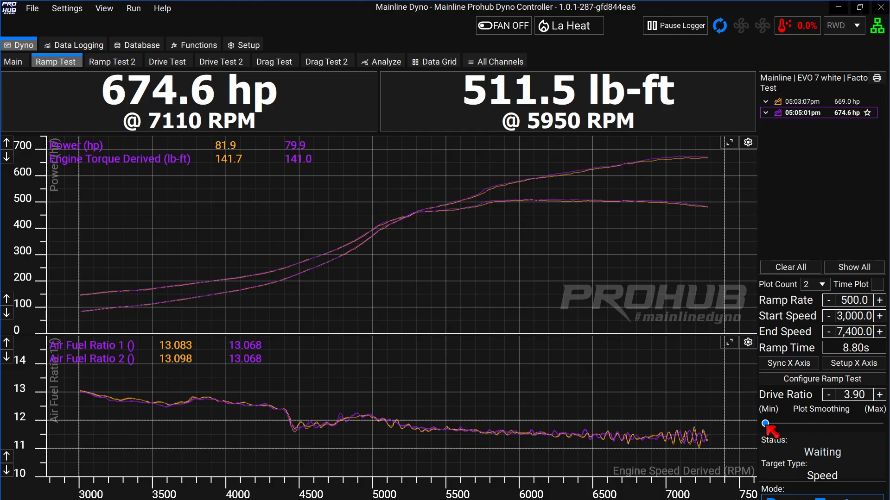
pyautogui.moveTo(765, 424); pyautogui.dragTo(882, 430)
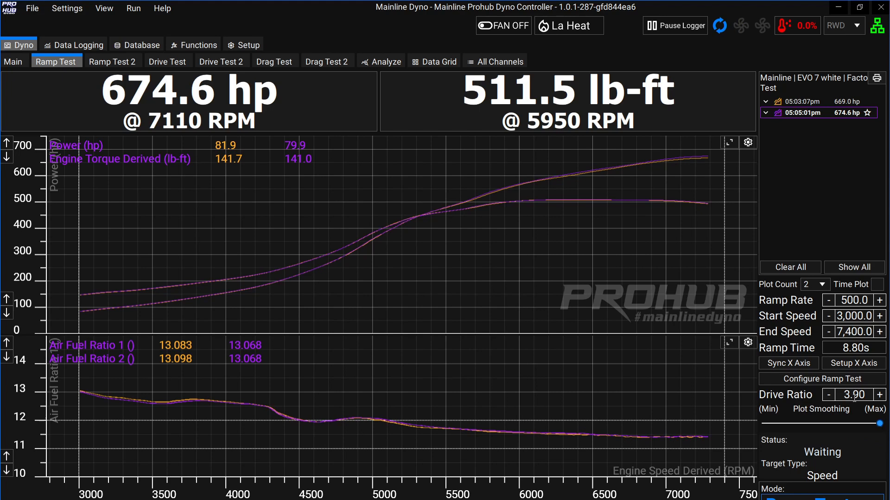
pyautogui.click(681, 180)
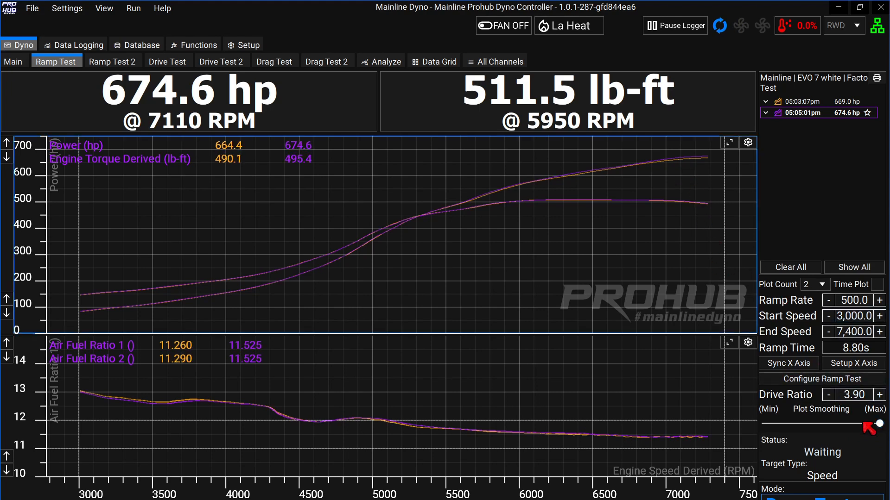
pyautogui.moveTo(882, 426); pyautogui.dragTo(756, 436)
pyautogui.click(419, 428)
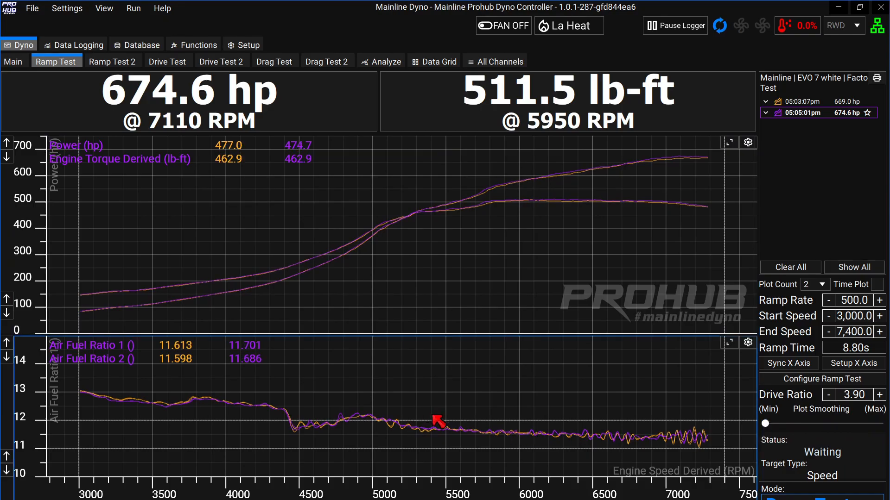
pyautogui.moveTo(370, 417); pyautogui.dragTo(531, 427)
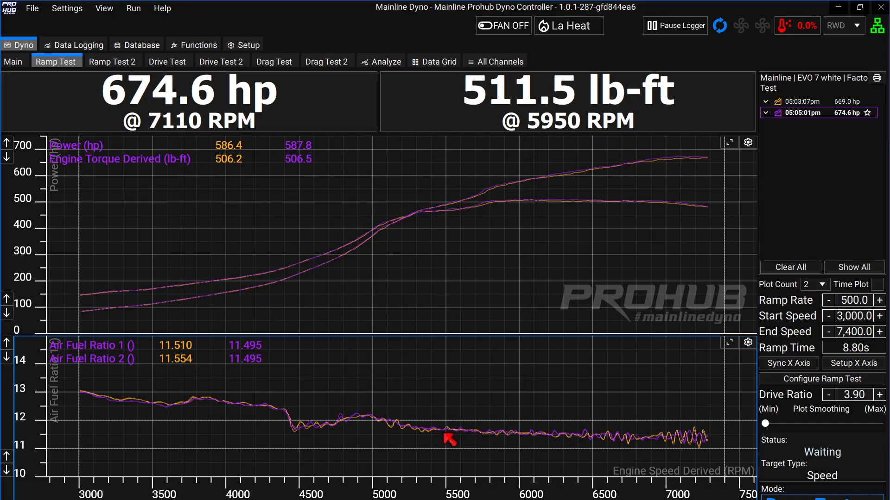
# Set Air Fuel Ratio 1's low-pass filter to 4 Hz in channel setup, then view the graphs.
pyautogui.click(245, 44)
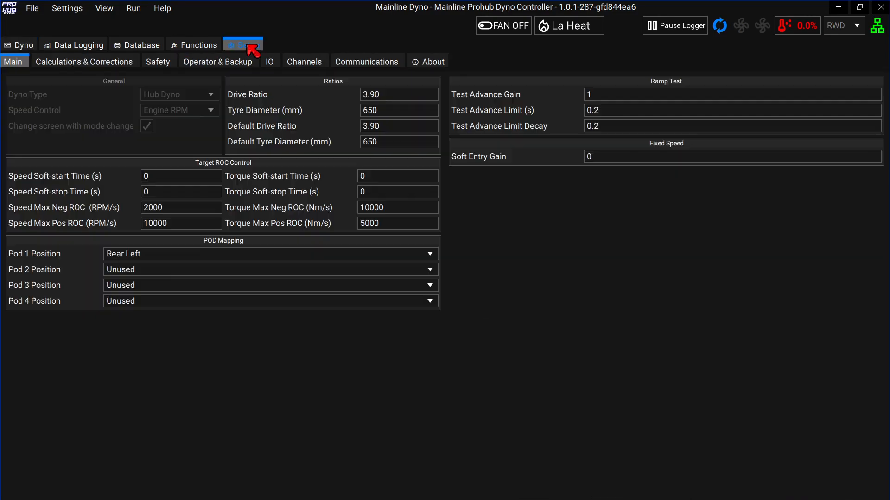
pyautogui.click(301, 65)
pyautogui.click(115, 172)
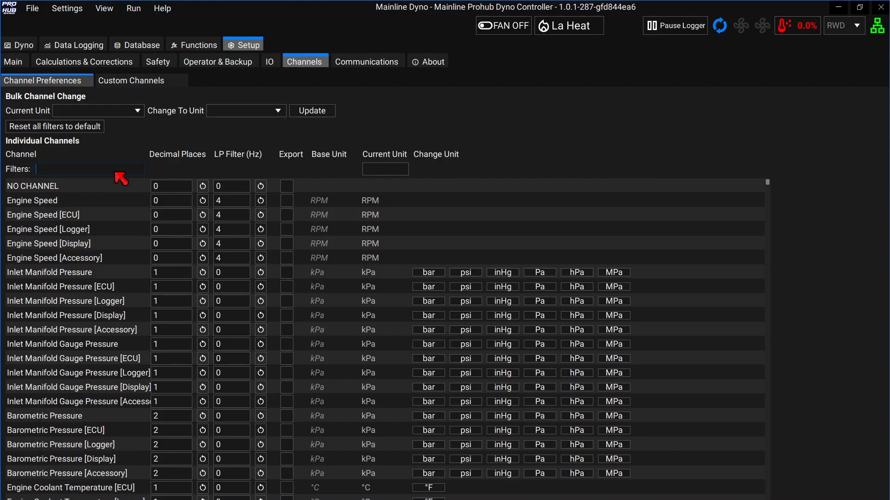
pyautogui.write('air')
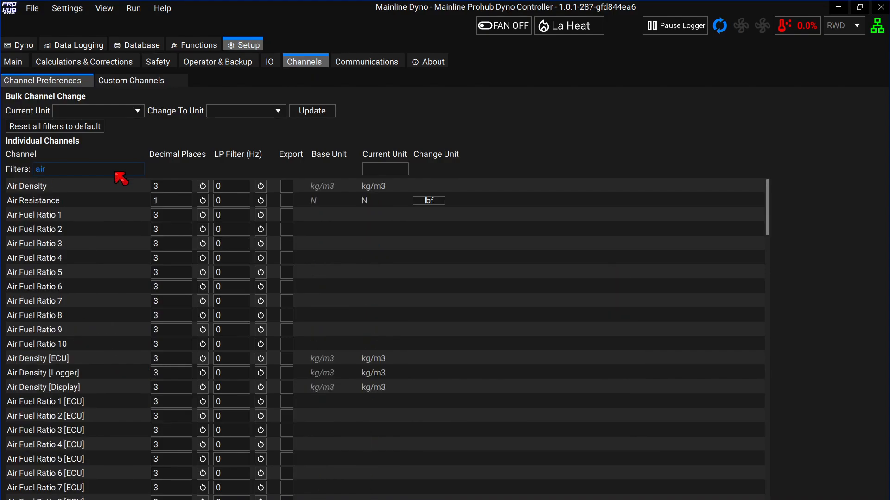
pyautogui.click(231, 216)
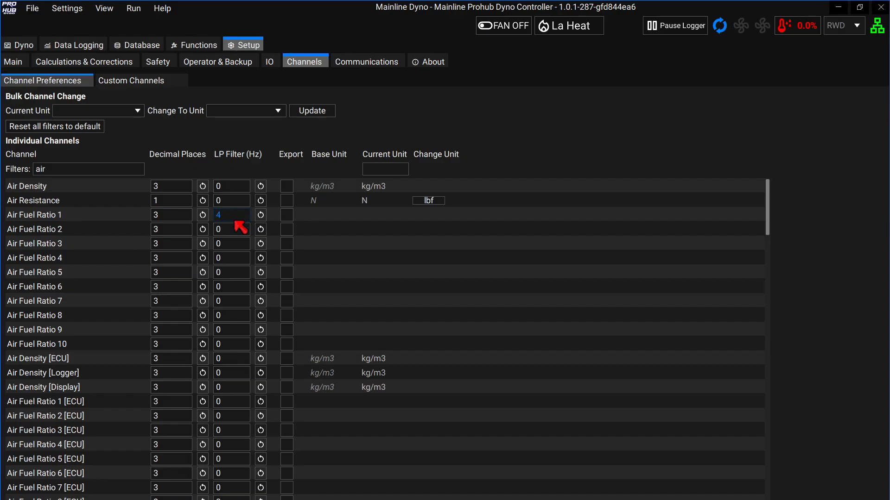
pyautogui.click(241, 231)
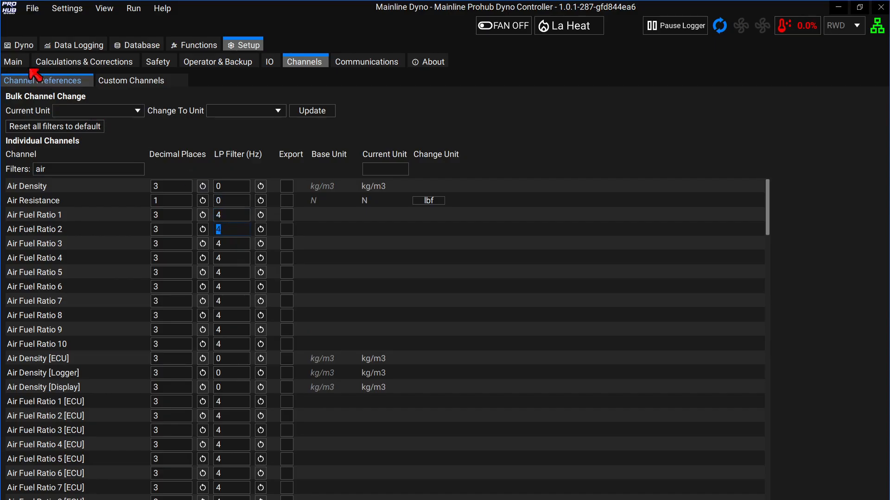
pyautogui.click(13, 61)
pyautogui.click(25, 47)
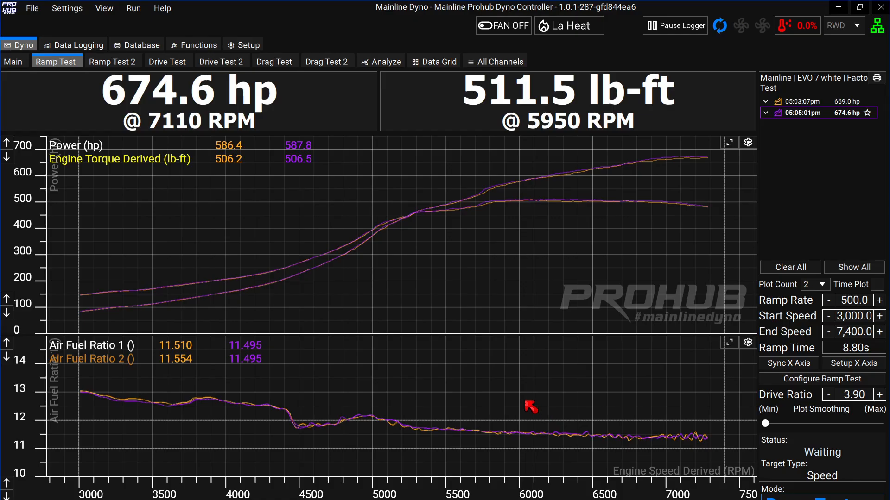
# Change Air Fuel Ratio 1's low-pass filter to 2 Hz, then view the graphs.
pyautogui.click(244, 45)
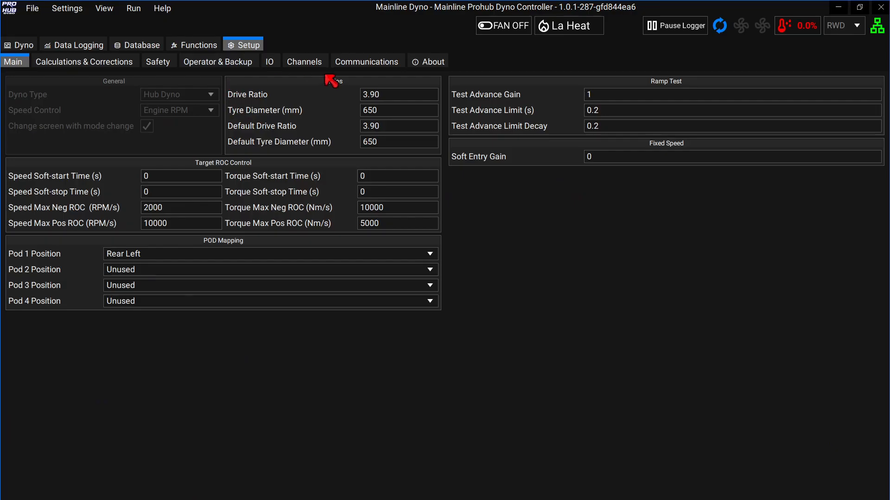
pyautogui.click(302, 61)
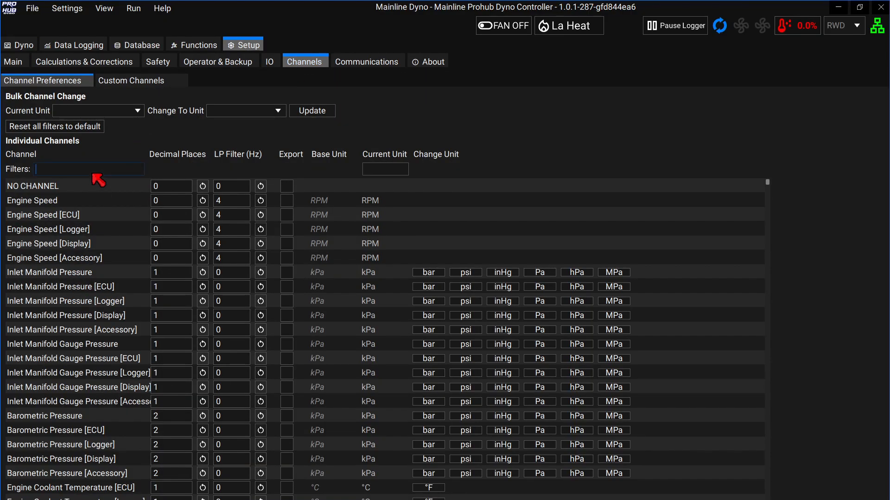
pyautogui.click(93, 174)
pyautogui.write('al')
pyautogui.write('r')
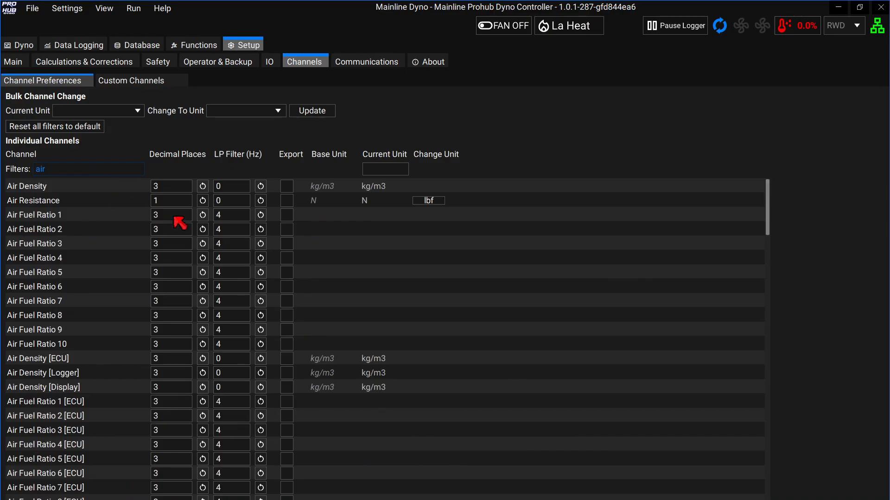
pyautogui.click(232, 216)
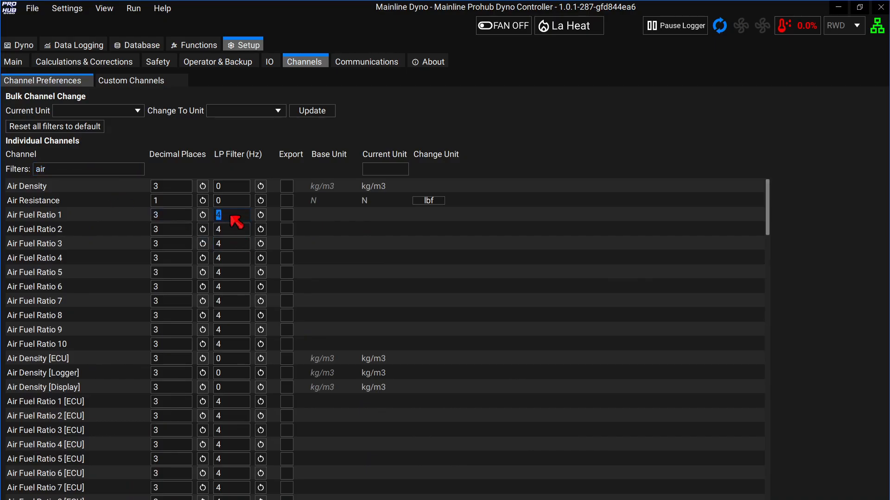
pyautogui.write('2')
pyautogui.press('Tab')
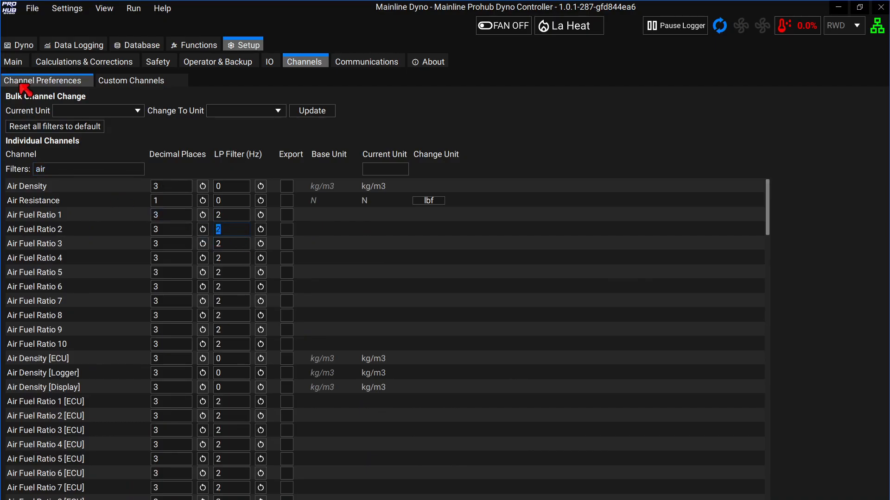
pyautogui.click(20, 46)
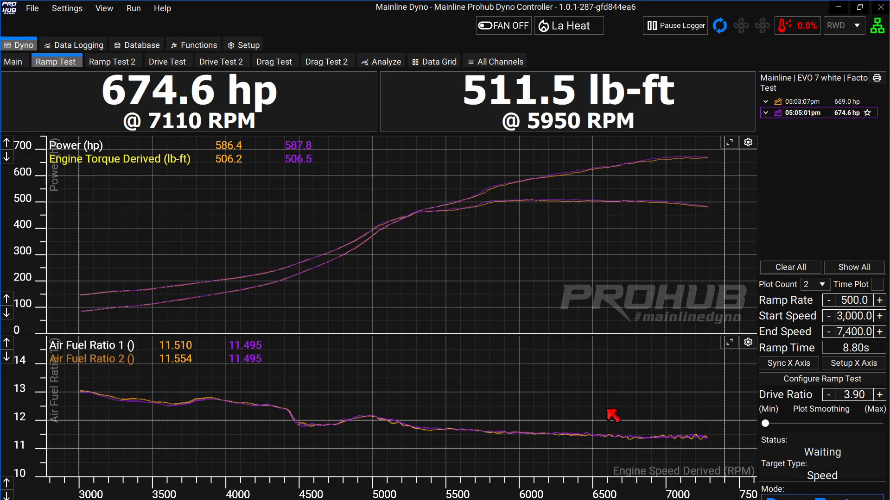
pyautogui.click(730, 343)
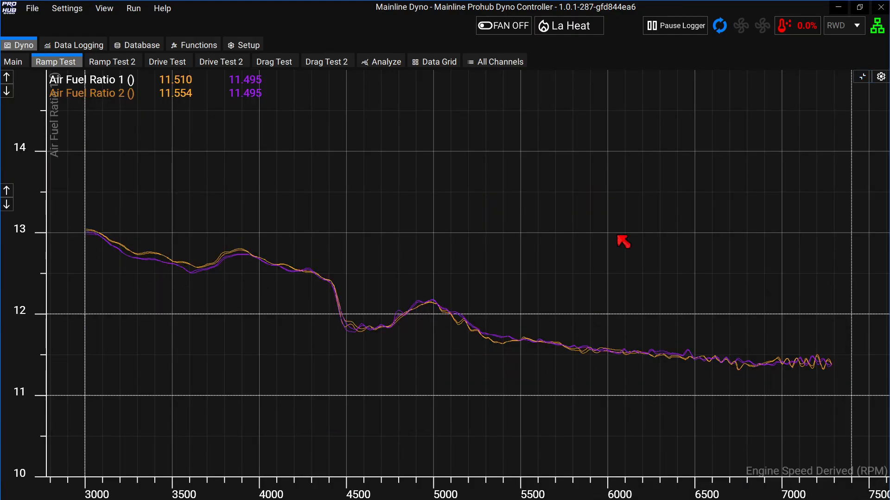
pyautogui.click(864, 78)
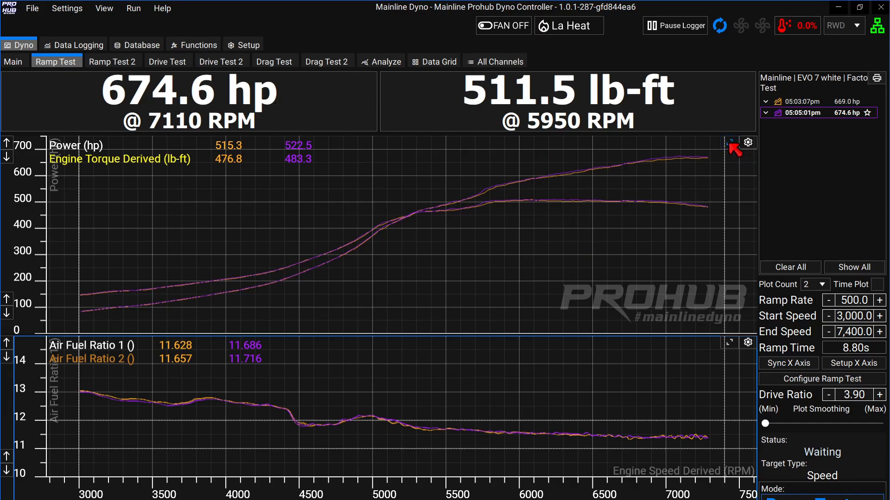
# Select the 05:03:07pm run, then switch emphasis to the 05:05:01pm run.
pyautogui.click(811, 102)
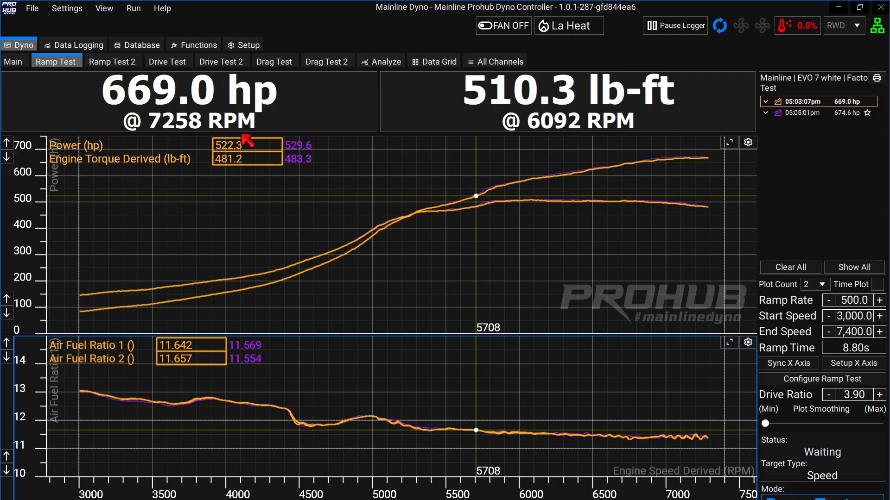
pyautogui.click(797, 113)
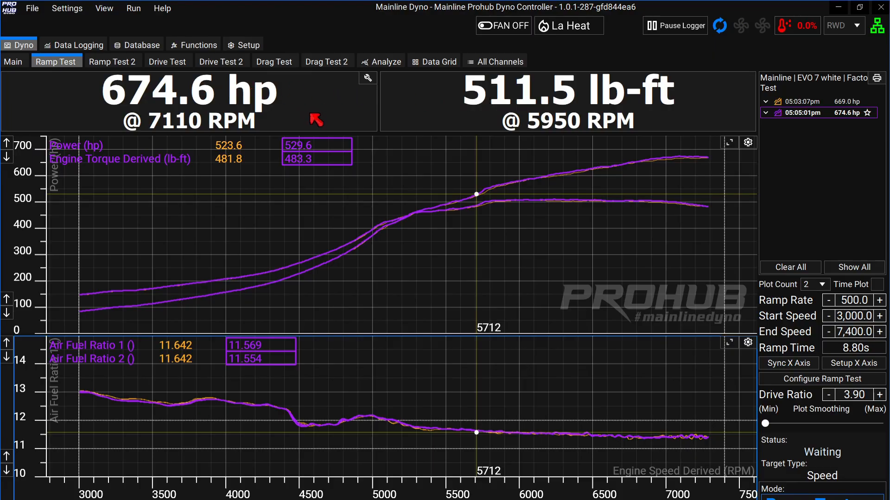
# Set the peak power readout's Peak @ Channel to Tacho Engine Speed (674.6 hp @ 7128 RPM).
pyautogui.click(367, 78)
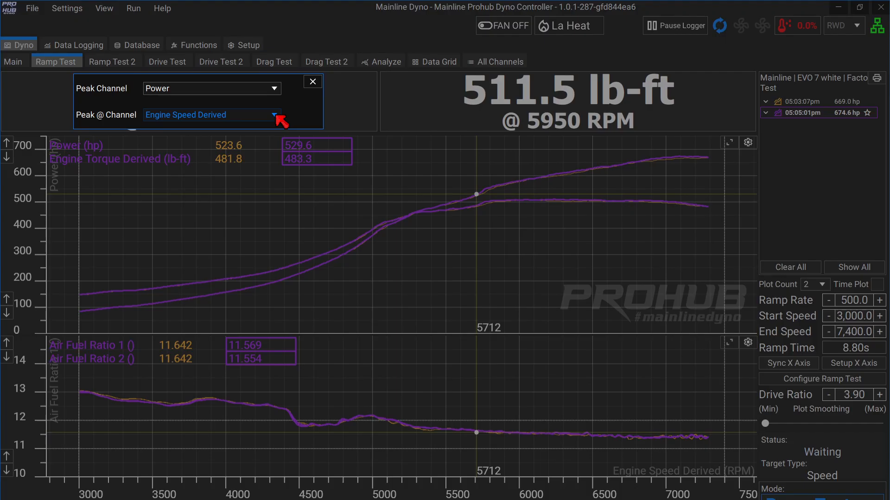
pyautogui.click(317, 82)
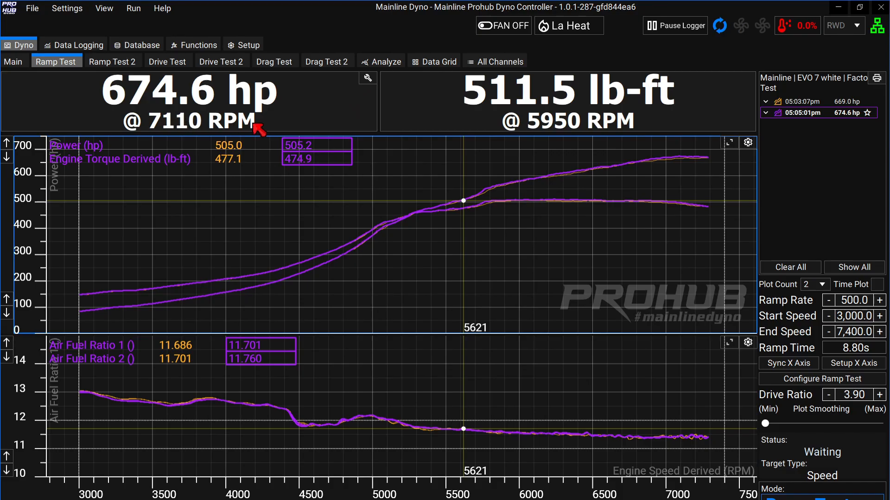
pyautogui.click(366, 78)
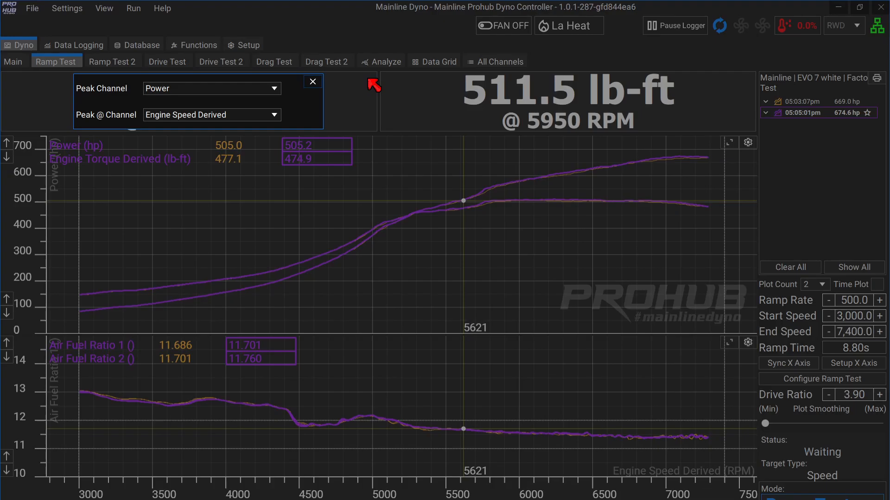
pyautogui.click(275, 116)
pyautogui.write('tacho')
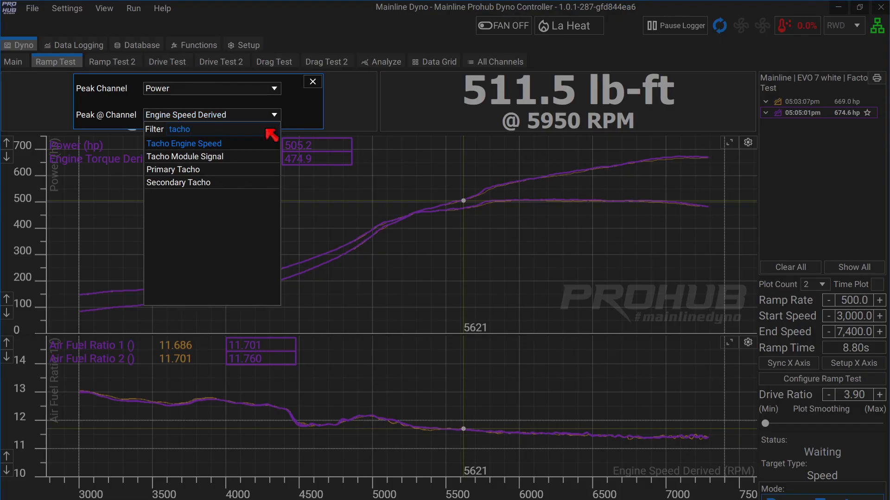
pyautogui.click(258, 145)
pyautogui.click(313, 83)
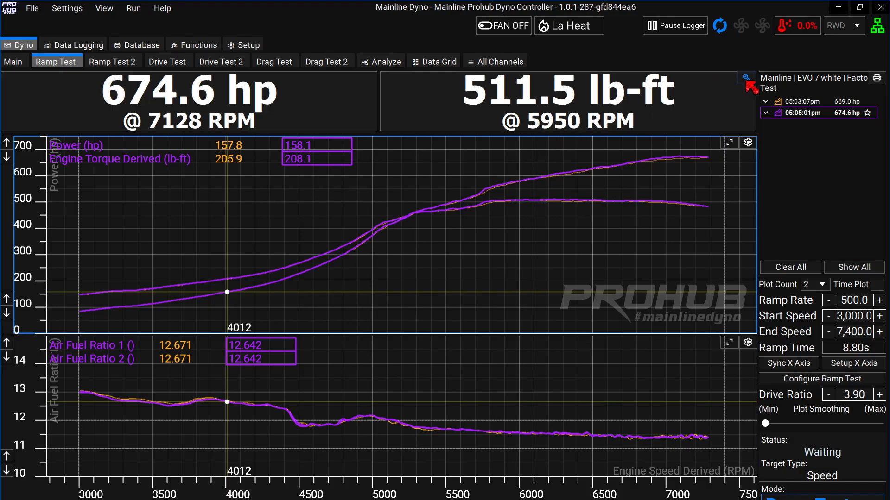
# Set the torque readout's Peak @ Channel to Tacho Engine Speed.
pyautogui.click(747, 79)
pyautogui.click(629, 119)
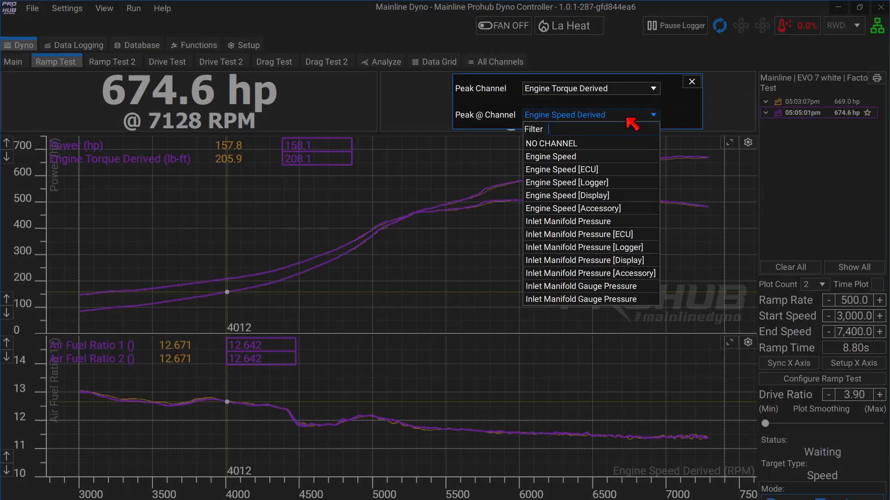
pyautogui.write('tacho')
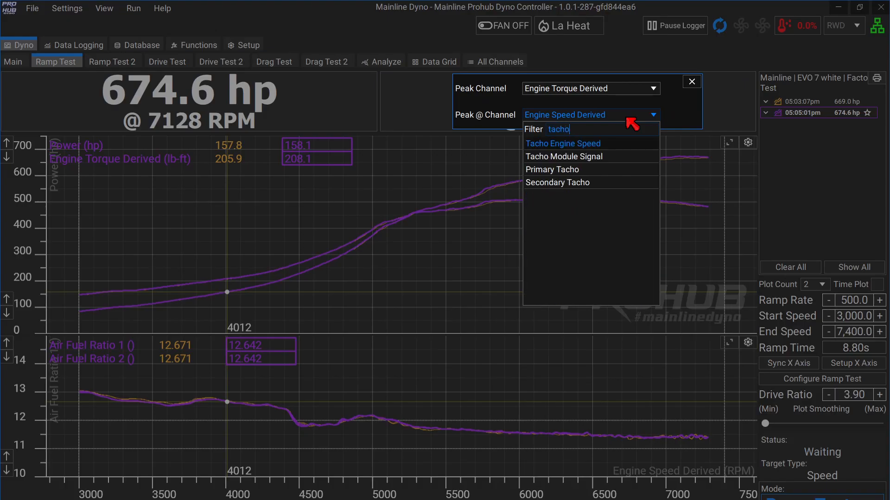
pyautogui.click(620, 146)
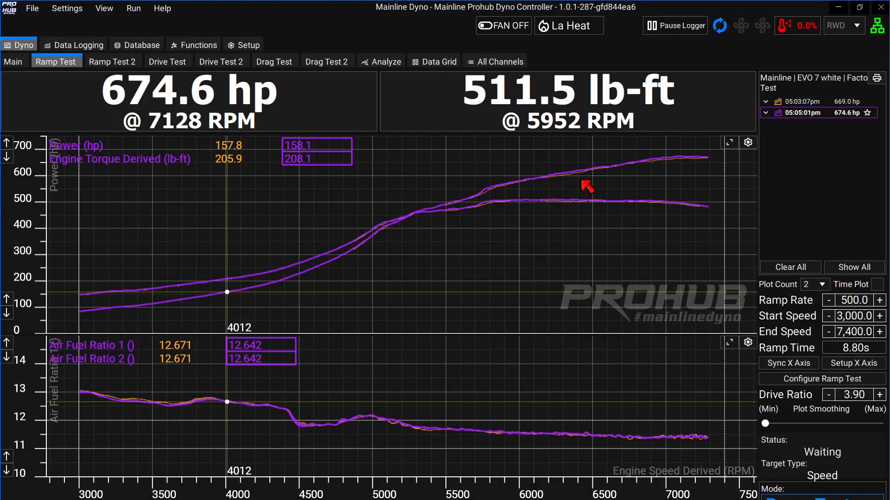
pyautogui.click(546, 190)
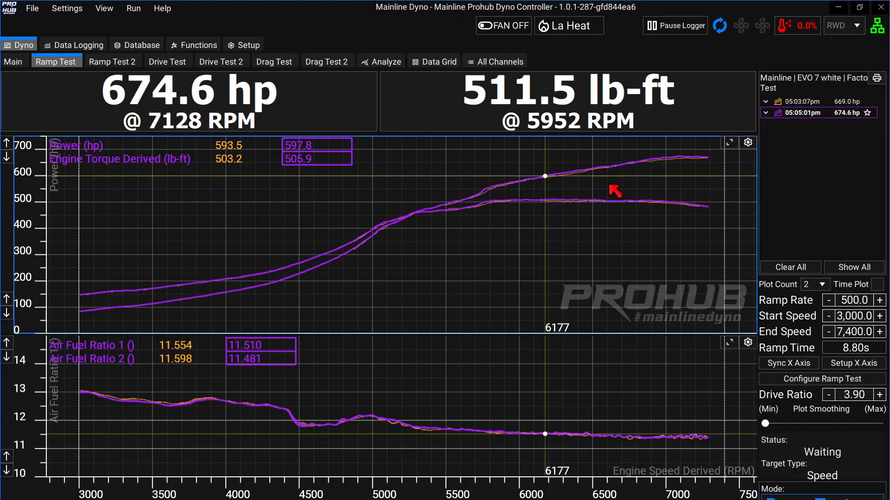
# Change the second readout's peak channel to Boost Pressure and move the cursor to 6924 RPM.
pyautogui.moveTo(743, 80)
pyautogui.click(745, 78)
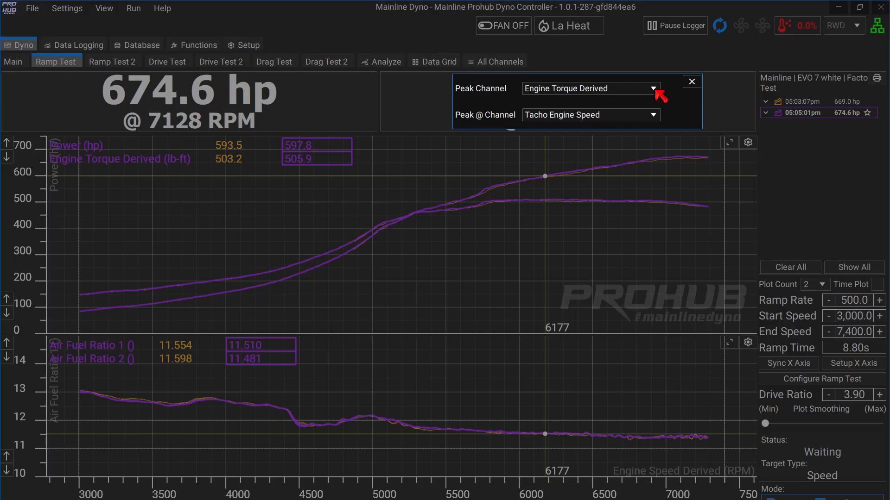
pyautogui.click(628, 92)
pyautogui.write('boo')
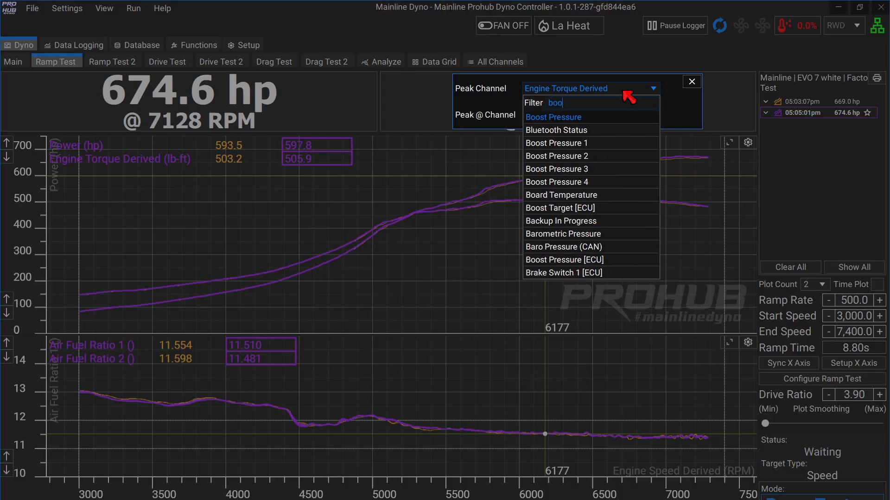
pyautogui.click(603, 117)
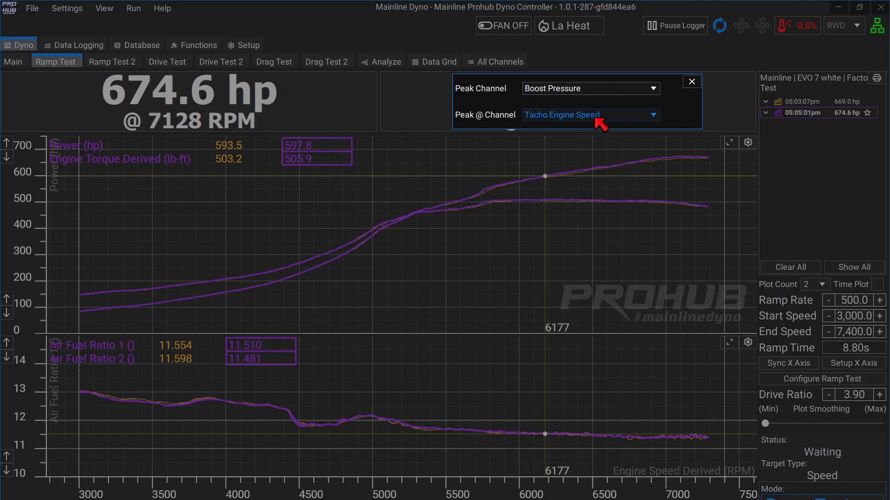
pyautogui.click(563, 180)
pyautogui.click(533, 172)
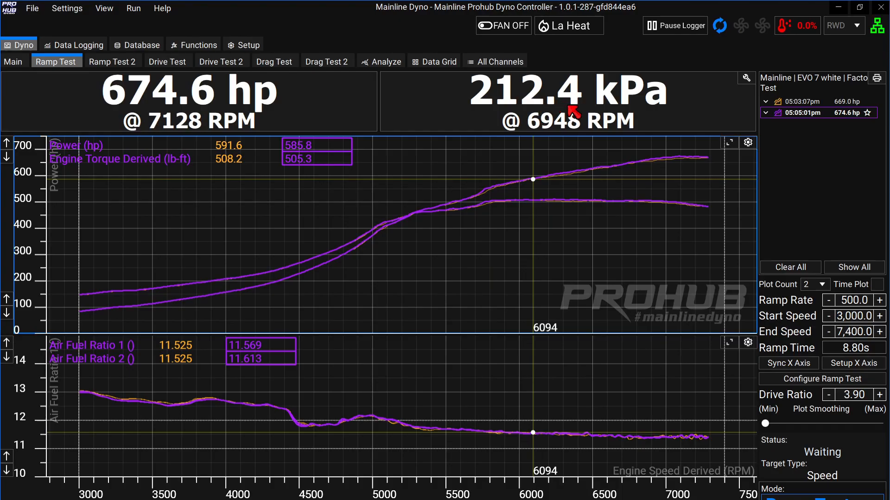
pyautogui.moveTo(572, 189); pyautogui.dragTo(655, 179)
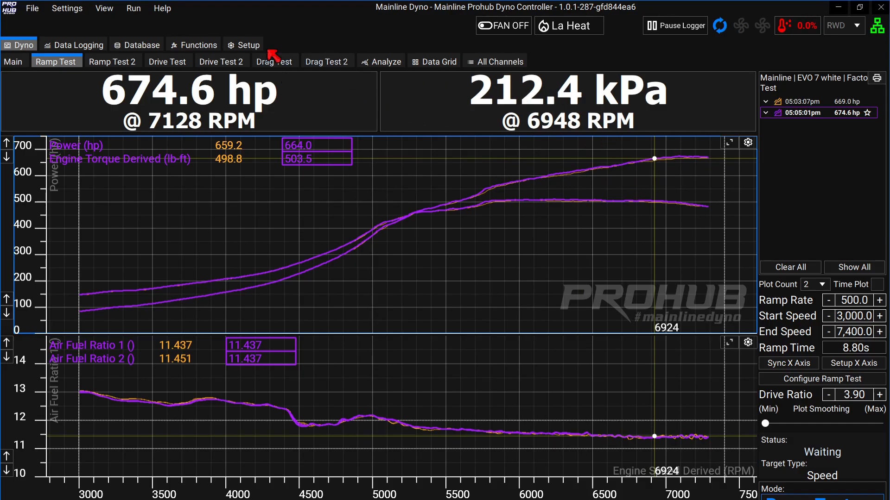
# Filter the channel preferences for boost and switch Boost Pressure and Boost Pressure 1 to psi.
pyautogui.click(249, 46)
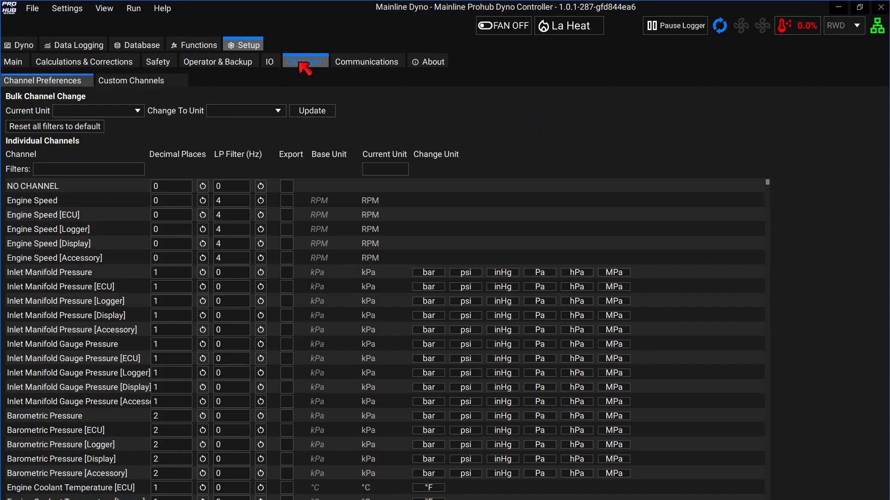
pyautogui.write('boost')
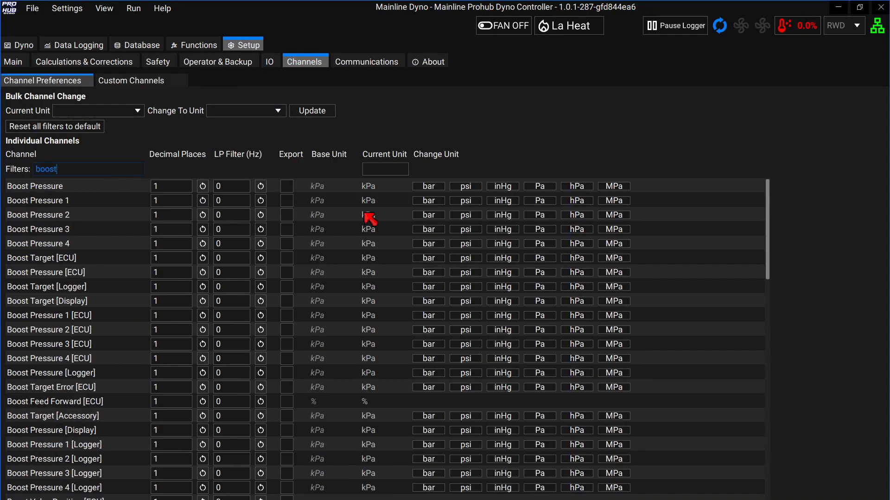
pyautogui.click(473, 187)
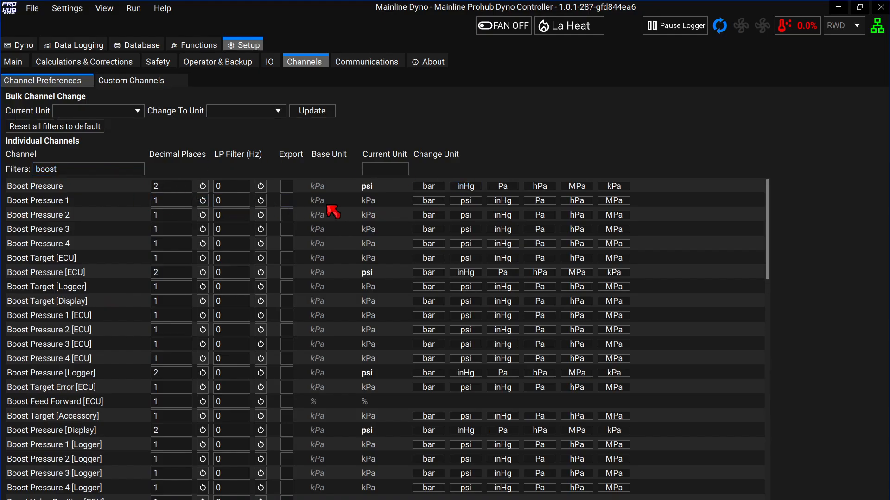
pyautogui.click(464, 202)
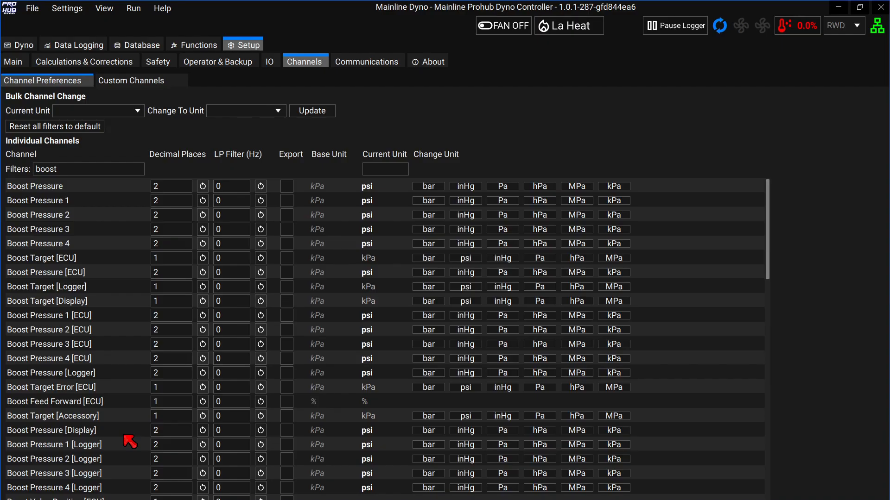
# Back on the Ramp Test graphs, set the boost tile's peak channel to Engine Torque Derived.
pyautogui.click(21, 61)
pyautogui.click(22, 48)
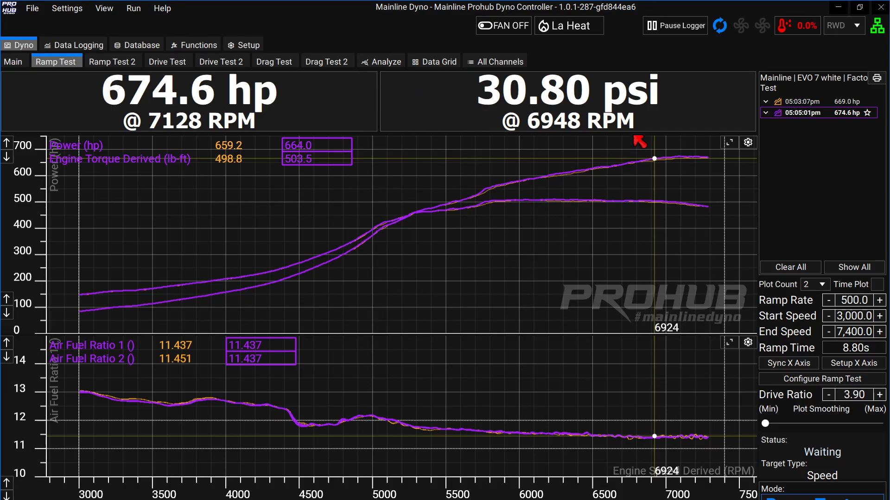
pyautogui.click(746, 80)
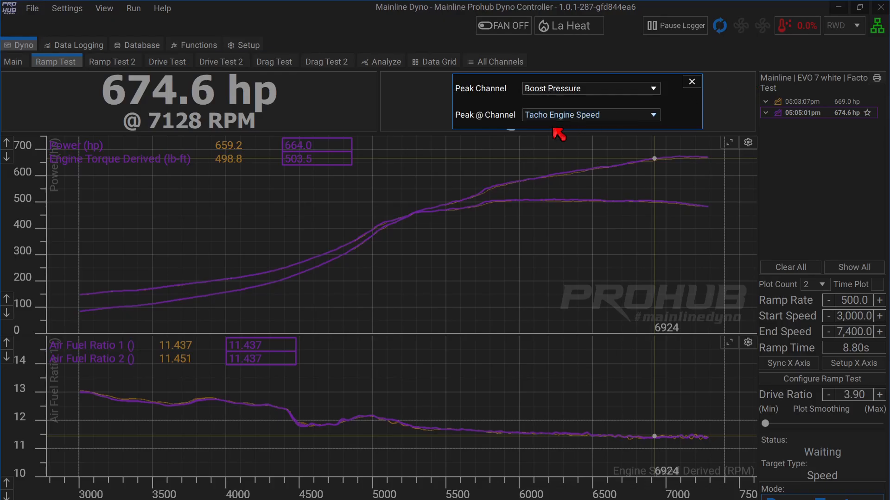
pyautogui.click(607, 89)
pyautogui.write('deri')
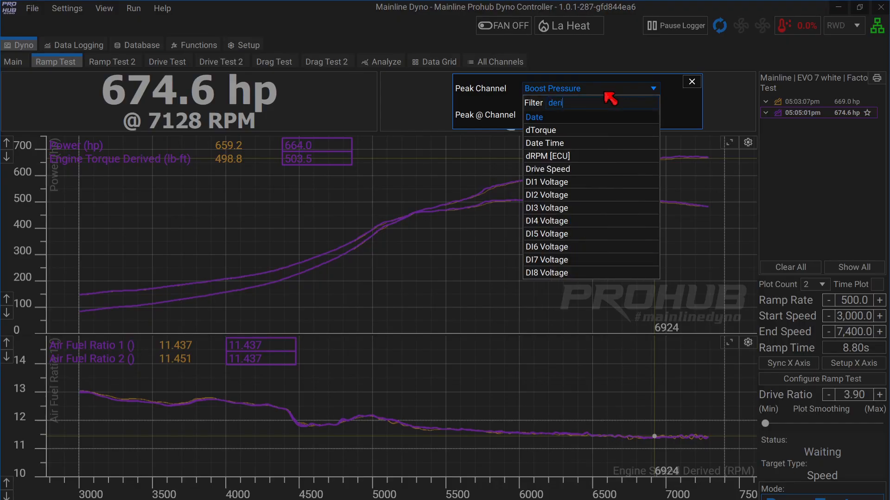
pyautogui.write('ved')
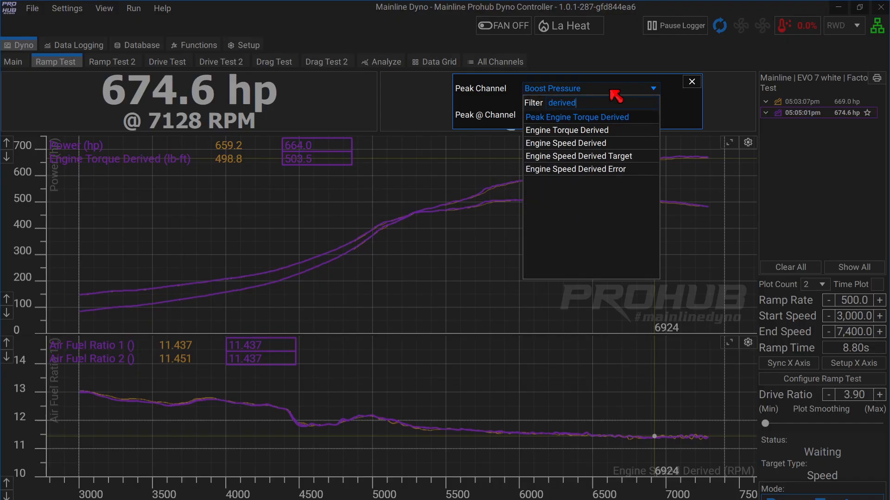
pyautogui.click(622, 130)
pyautogui.click(575, 186)
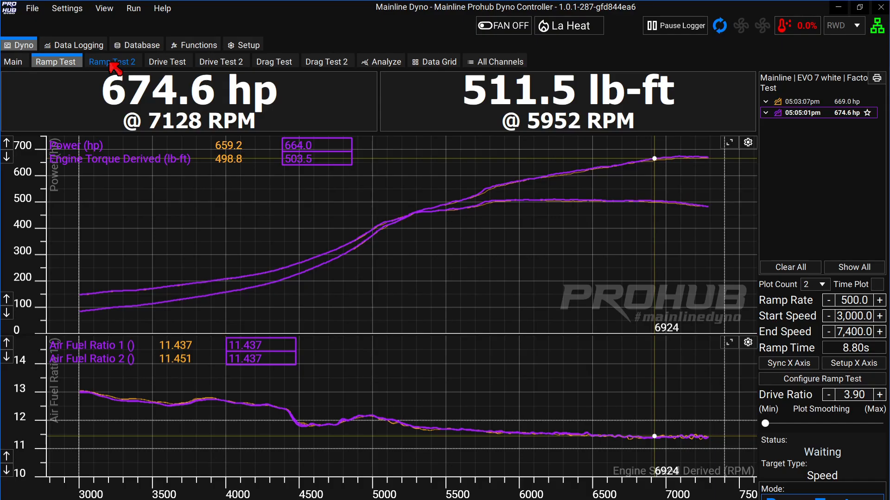
# Set the Window Count to 1 and switch to the Ramp Test 2 page.
pyautogui.click(99, 10)
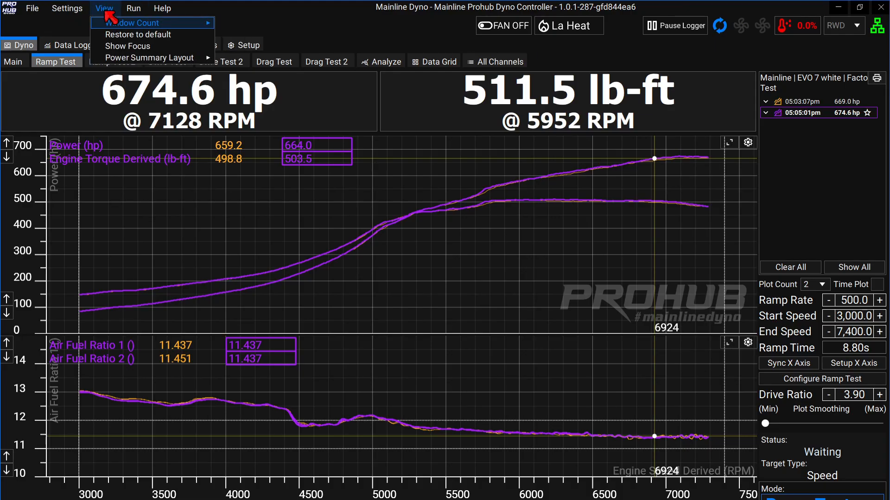
pyautogui.moveTo(107, 23)
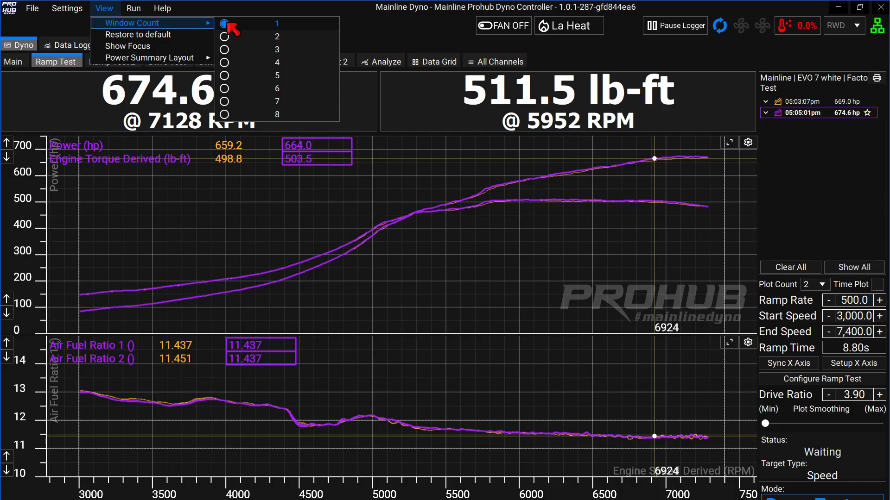
pyautogui.click(259, 208)
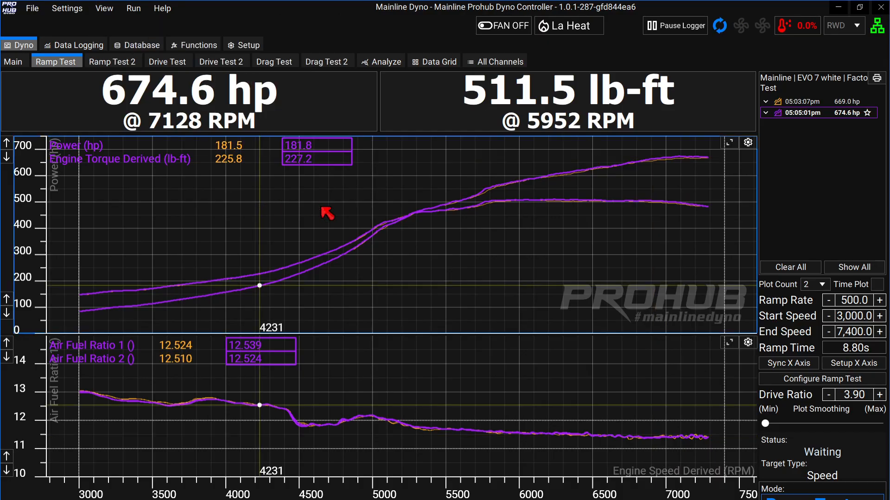
pyautogui.click(446, 245)
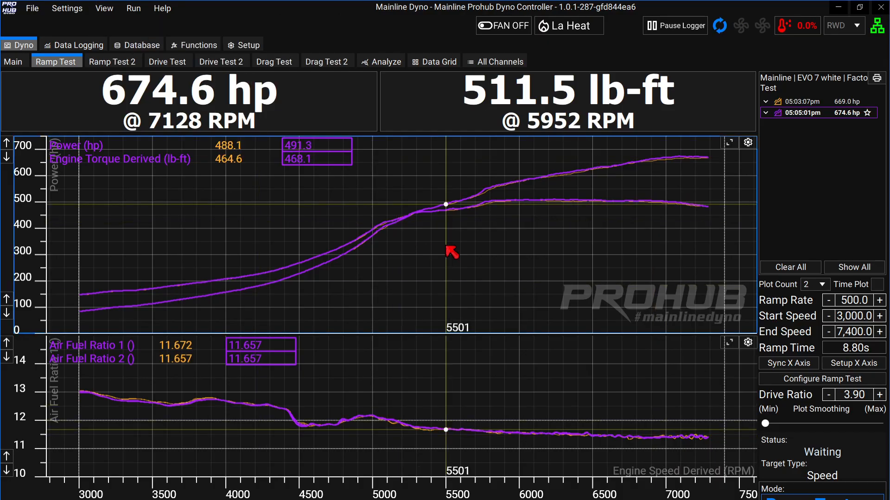
pyautogui.click(123, 64)
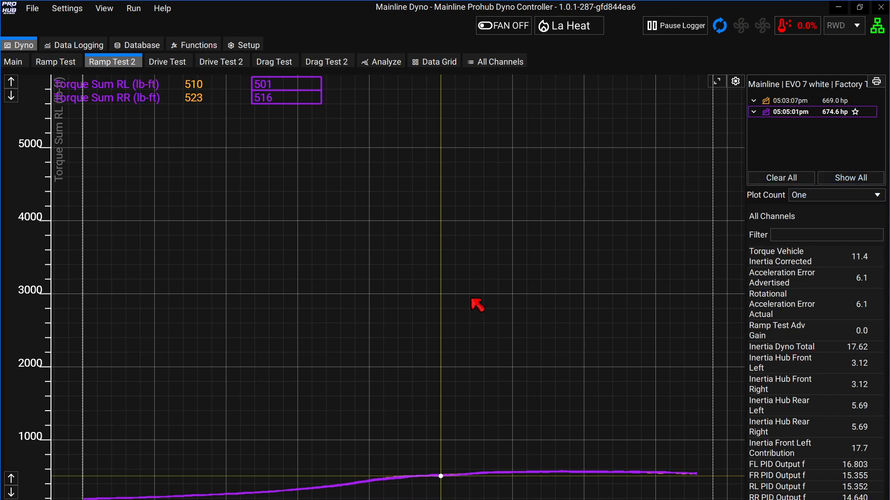
# Lower the plot's scale and set Series 1 to Boost Pressure, Series 2 to Boost Pressure 1.
pyautogui.click(11, 95)
pyautogui.click(11, 96)
pyautogui.click(11, 95)
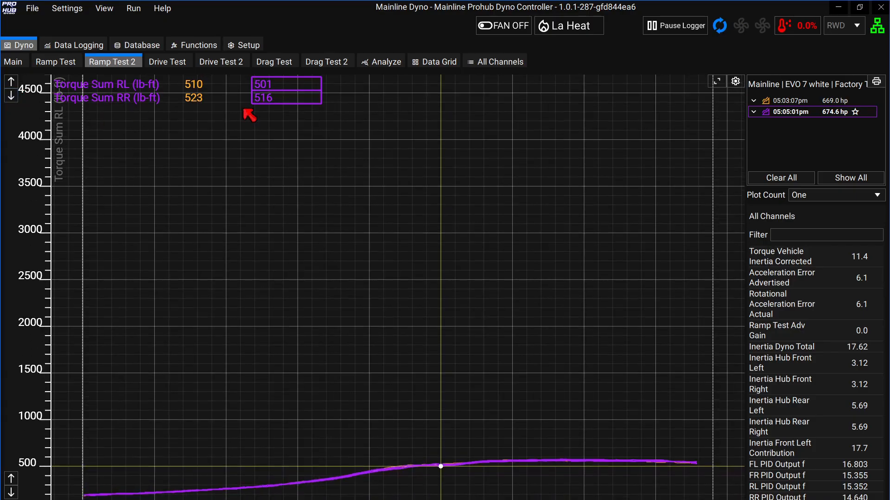
pyautogui.click(736, 82)
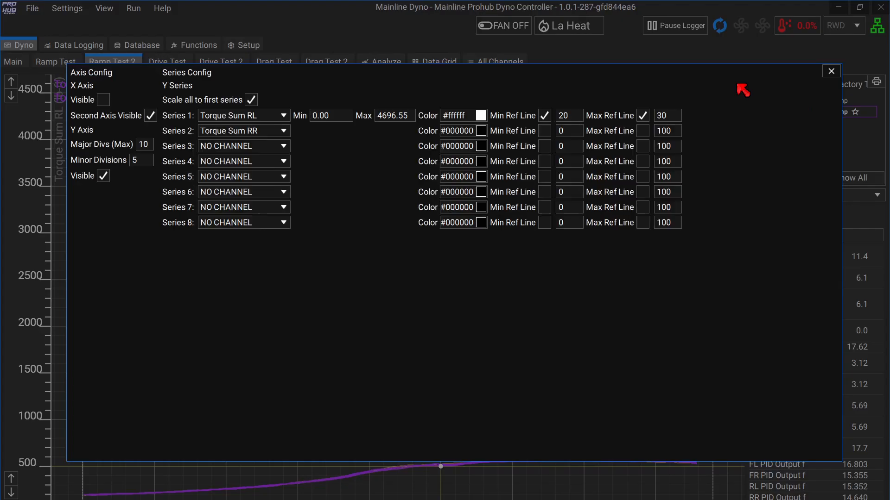
pyautogui.click(284, 117)
pyautogui.write('boost')
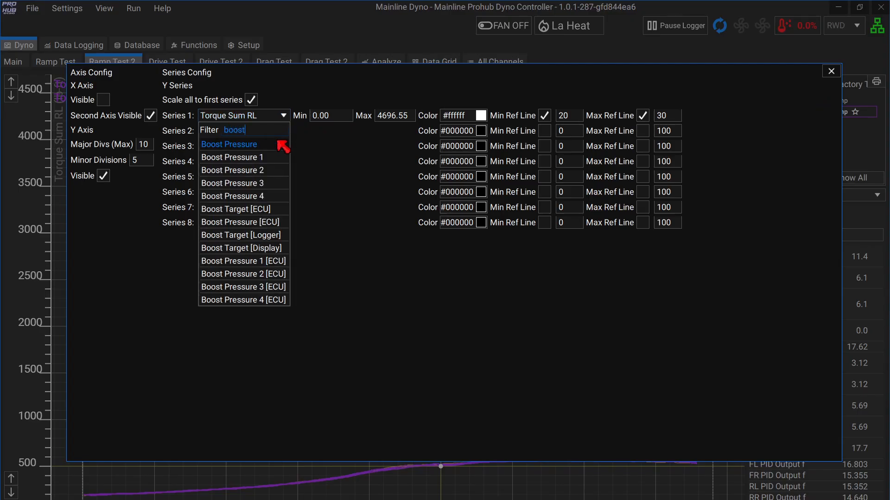
pyautogui.click(279, 144)
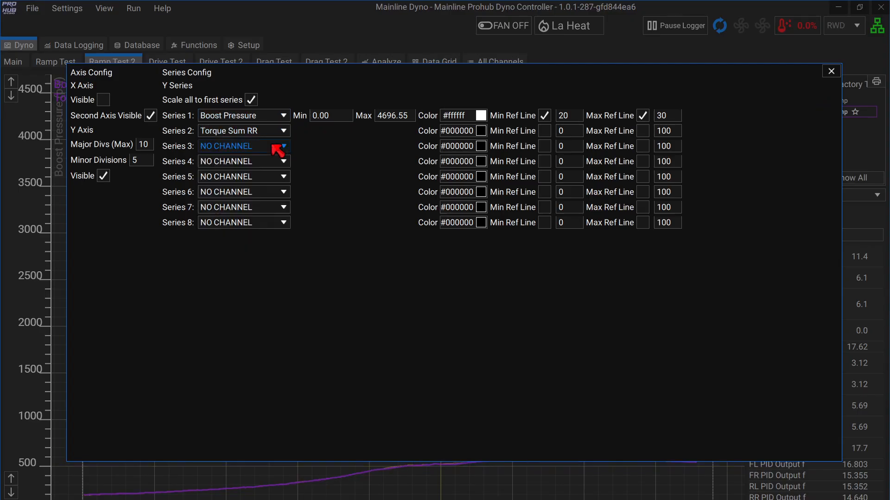
pyautogui.click(282, 132)
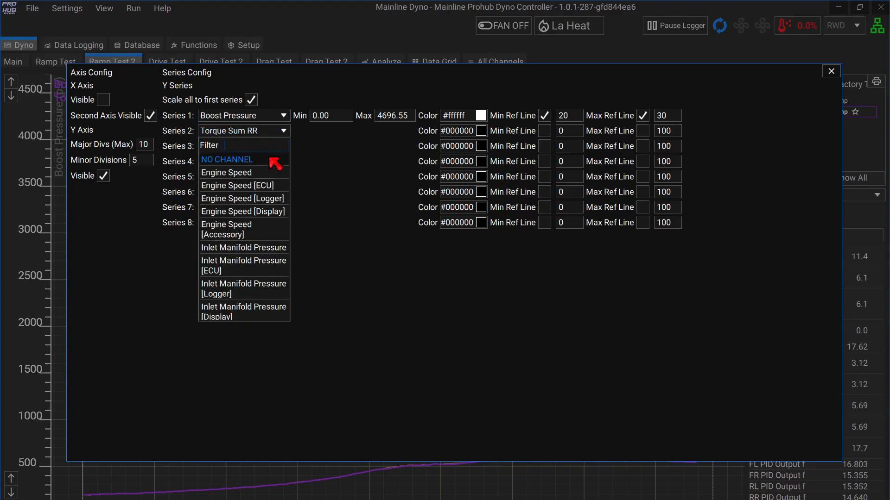
pyautogui.write('boost')
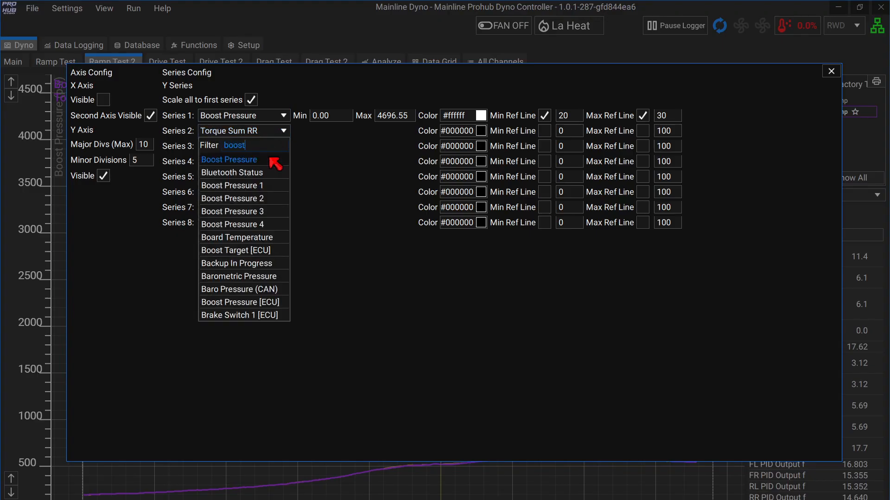
pyautogui.click(284, 173)
# Set the Series 1 maximum to 45 and colour Series 2 yellow (#f7e821).
pyautogui.doubleClick(407, 116)
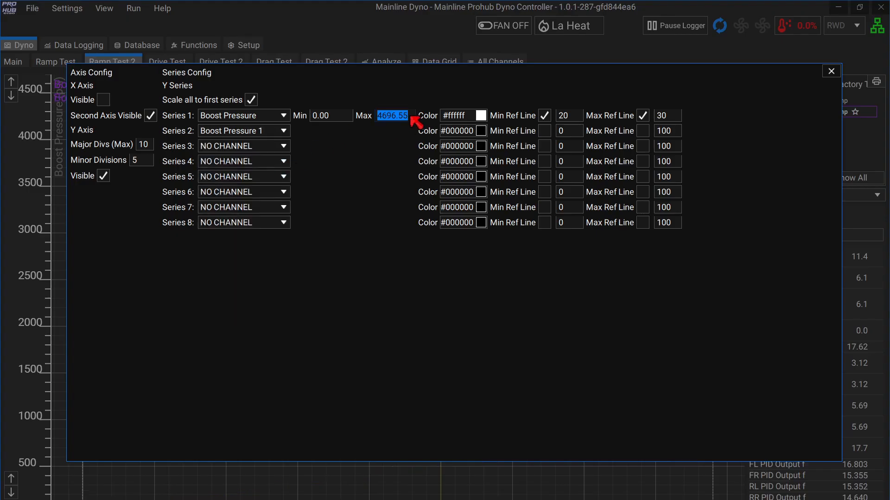
pyautogui.write('45')
pyautogui.click(484, 132)
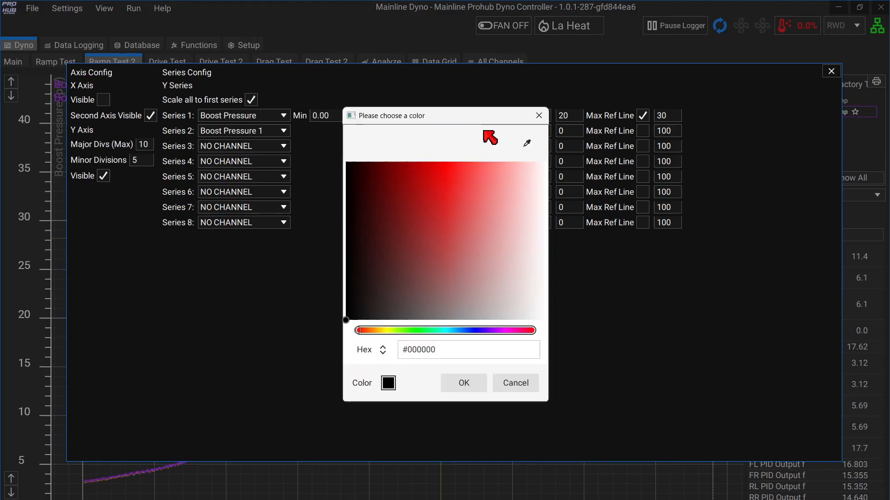
pyautogui.click(389, 331)
pyautogui.click(455, 173)
pyautogui.click(466, 379)
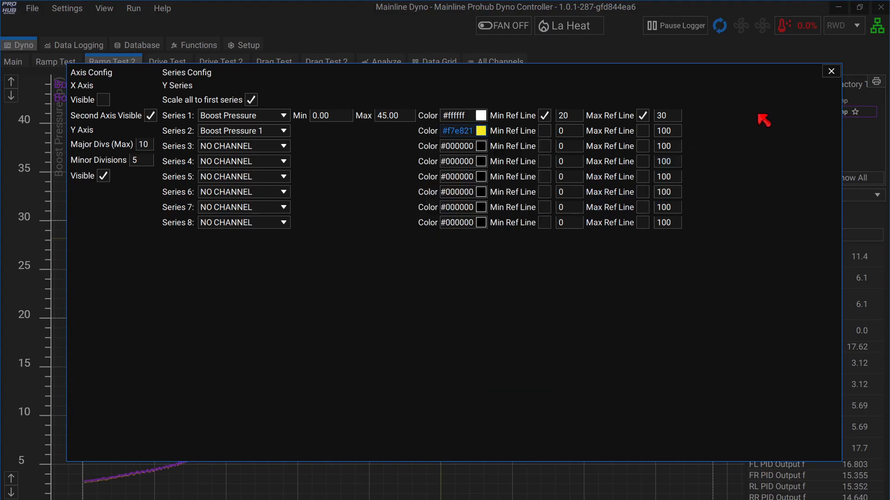
pyautogui.click(831, 71)
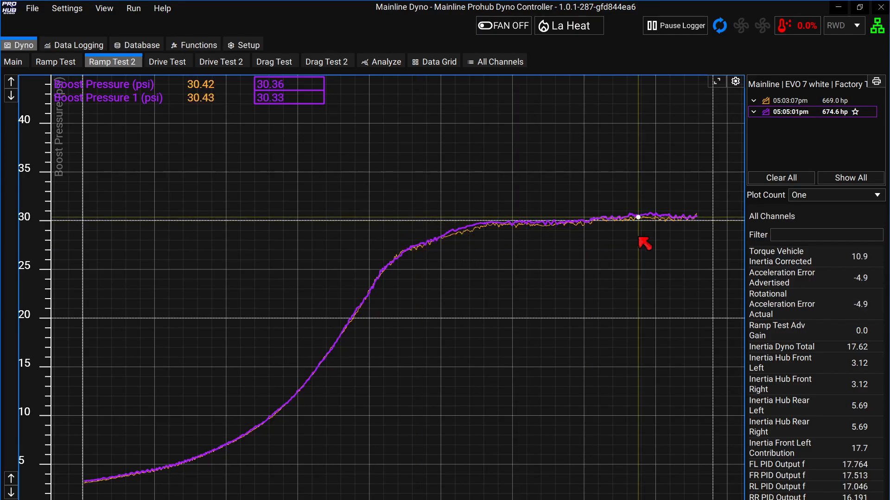
# Set a 4 Hz LP Filter on Boost Pressure and Boost Pressure 1, then return to Dyno.
pyautogui.click(258, 47)
pyautogui.click(302, 65)
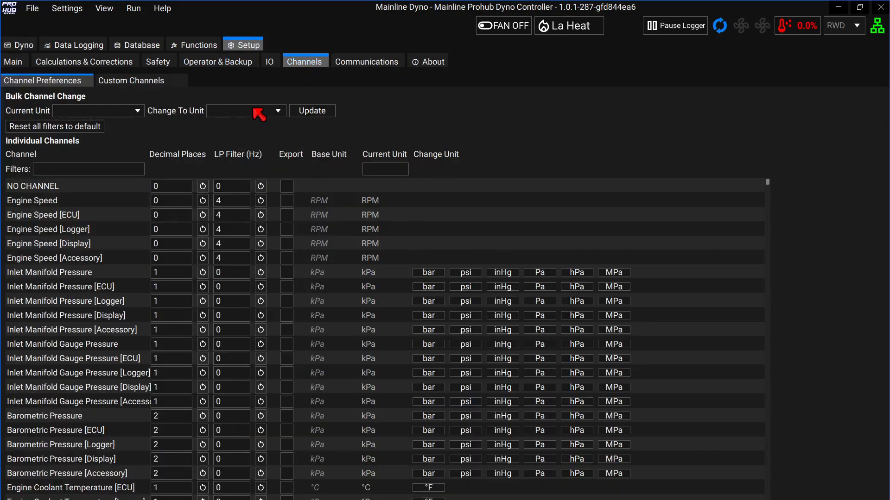
pyautogui.click(64, 169)
pyautogui.write('b')
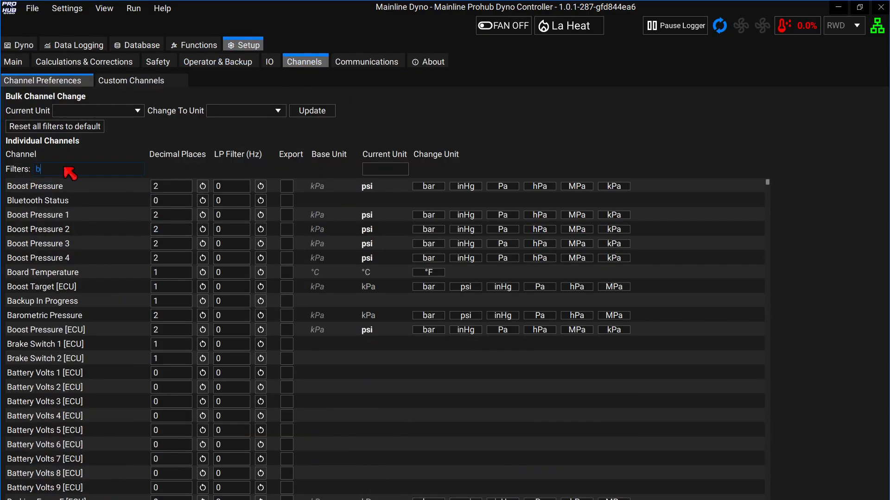
pyautogui.write('oost')
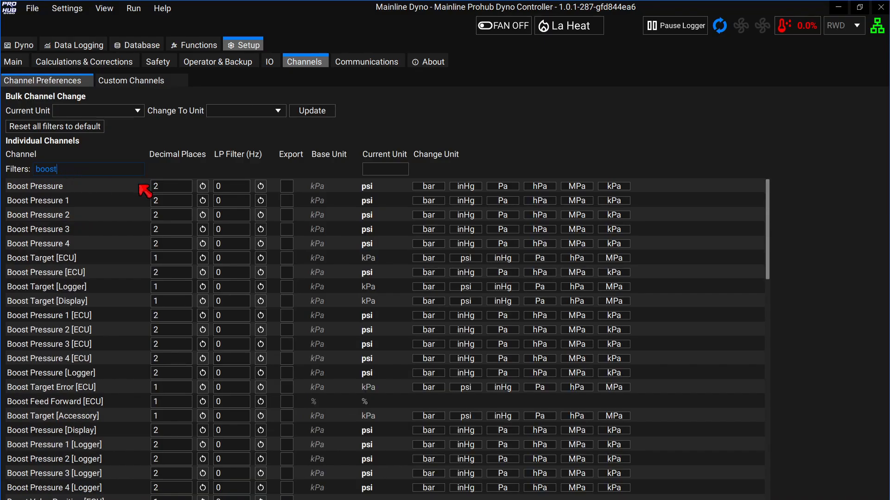
pyautogui.click(227, 187)
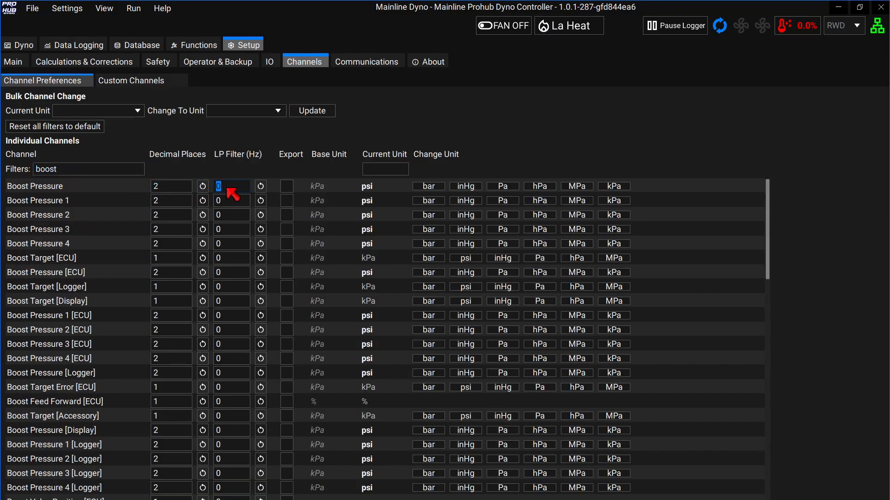
pyautogui.write('4')
pyautogui.click(231, 200)
pyautogui.write('4')
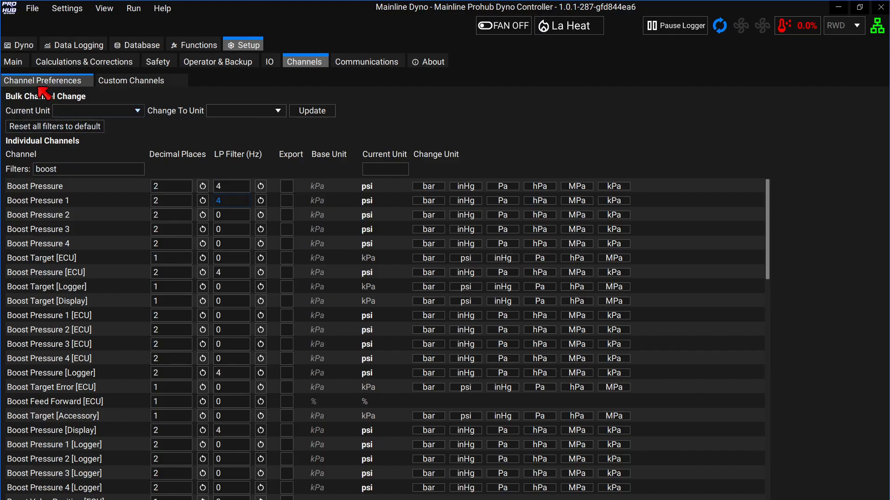
pyautogui.click(19, 45)
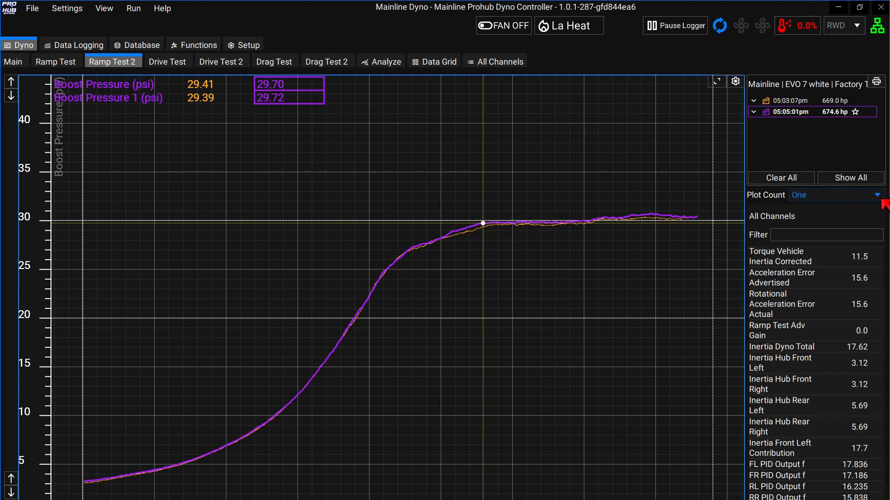
# Set Plot Count to Two and sweep the cursor from about 4219 to 6250 rpm.
pyautogui.click(855, 202)
pyautogui.click(834, 220)
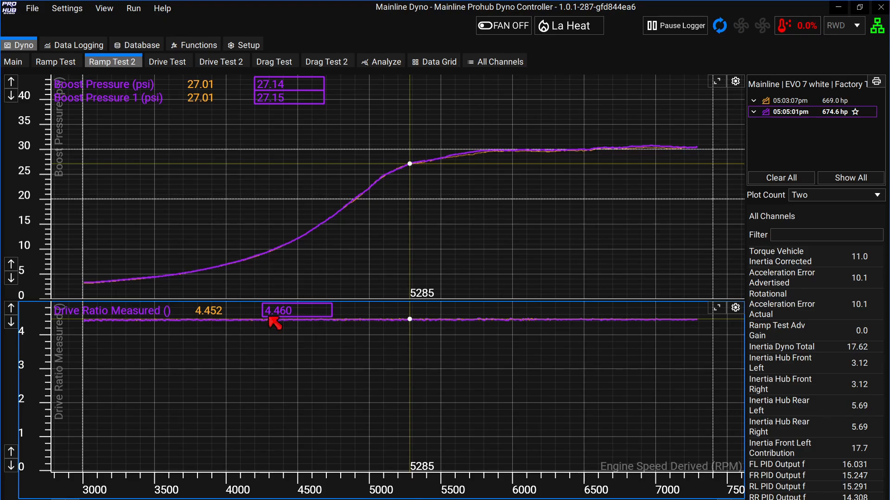
pyautogui.click(257, 338)
pyautogui.moveTo(297, 339); pyautogui.dragTo(522, 341)
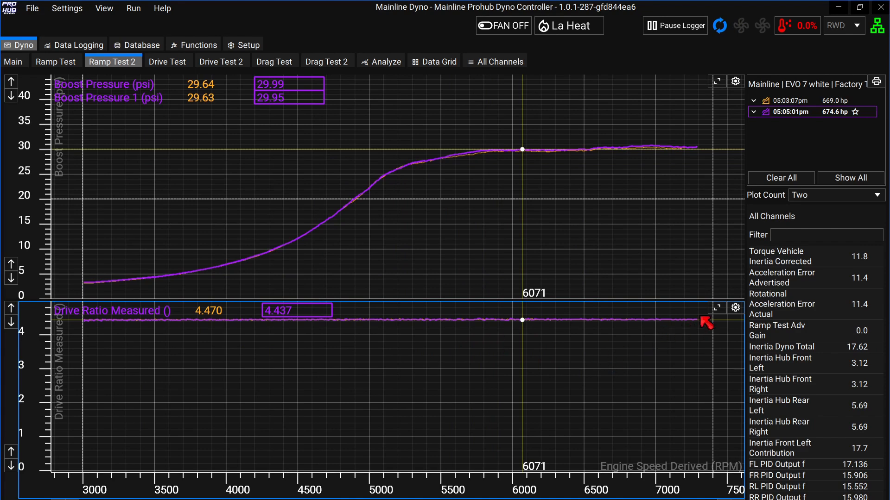
# Set the lower plot's Series 1 to Injection Timing [ECU] and read values at 4974 rpm.
pyautogui.click(733, 309)
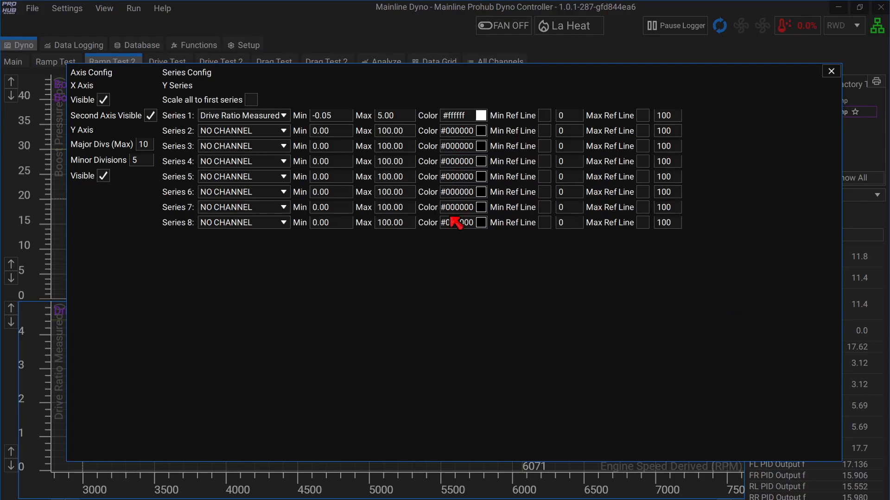
pyautogui.click(284, 117)
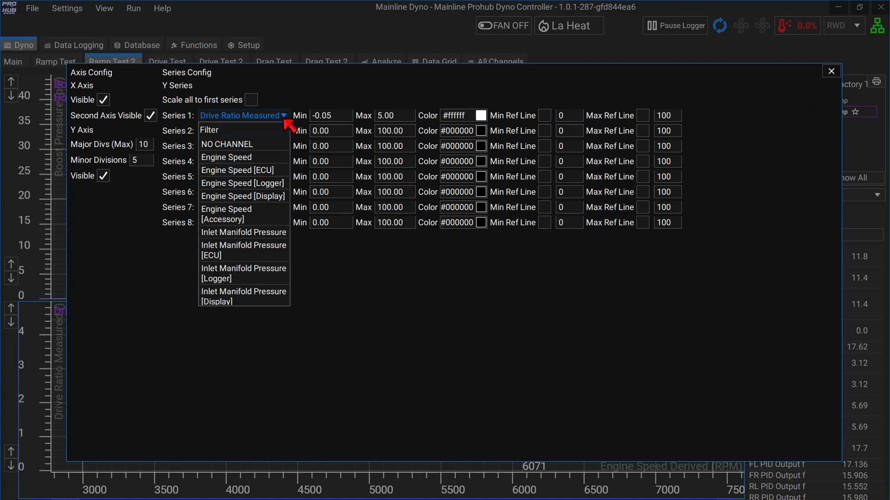
pyautogui.write('t')
pyautogui.write('t')
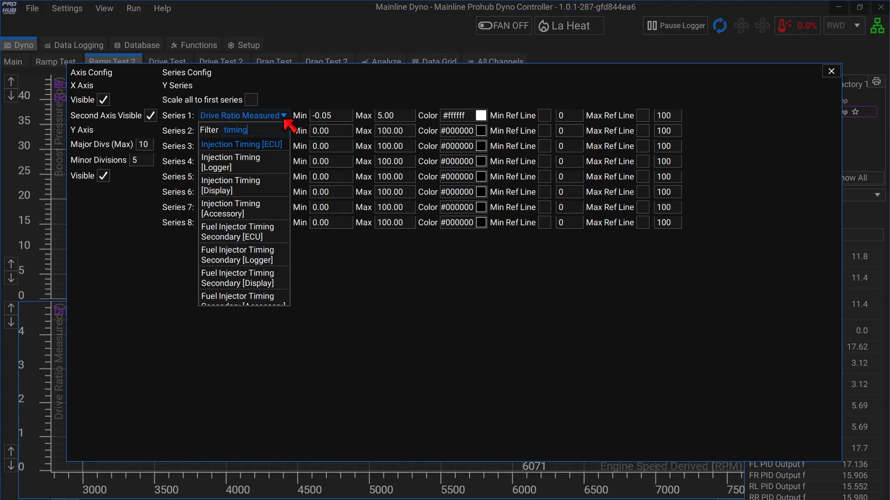
pyautogui.write('a')
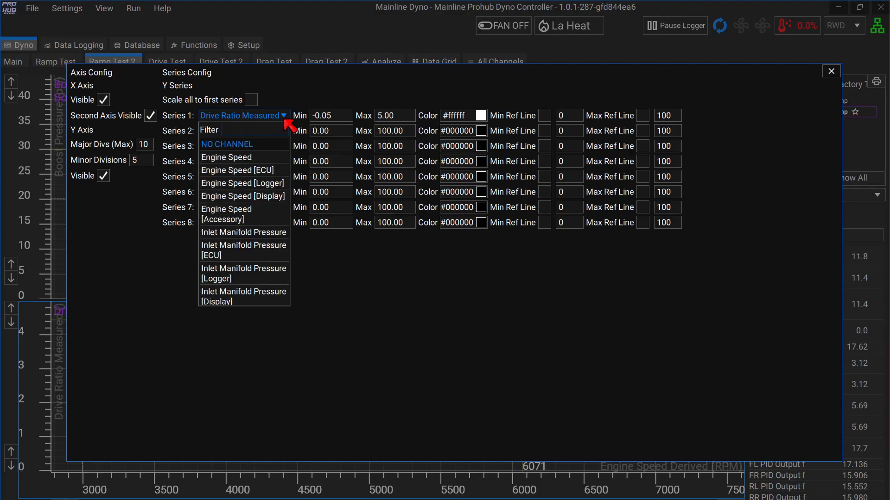
pyautogui.write('timo')
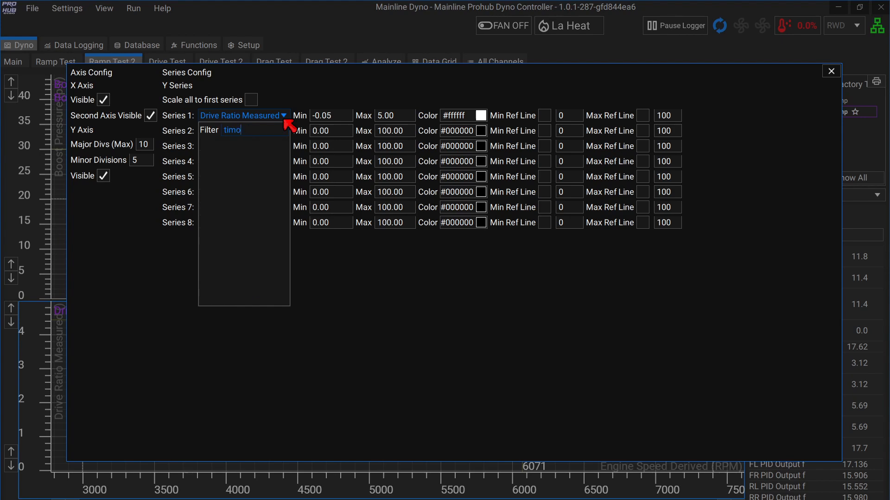
pyautogui.press('BackSpace')
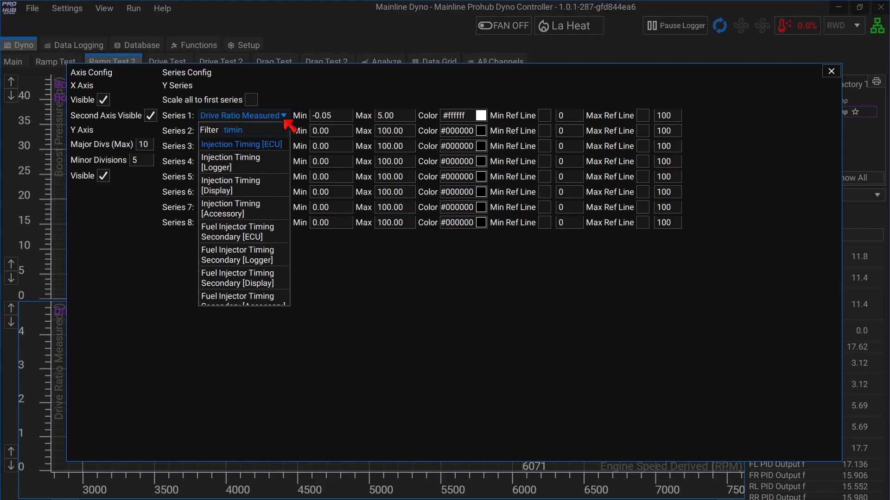
pyautogui.click(254, 146)
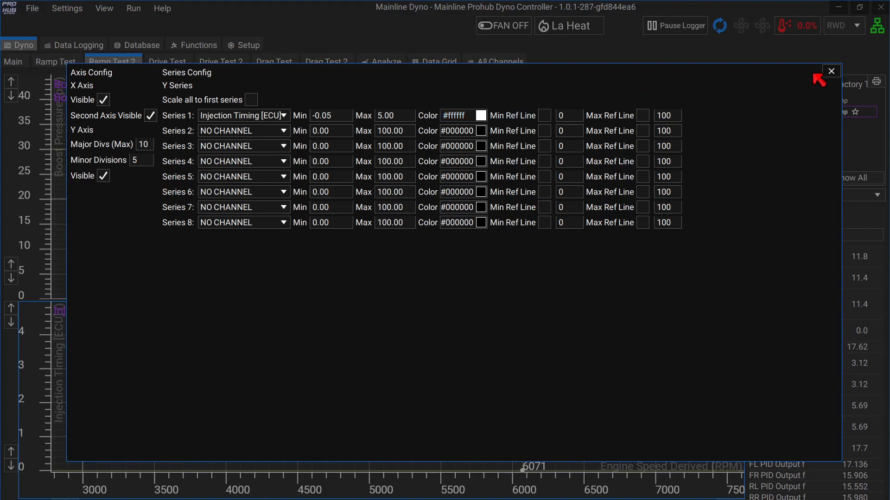
pyautogui.click(830, 71)
pyautogui.moveTo(424, 348); pyautogui.dragTo(365, 357)
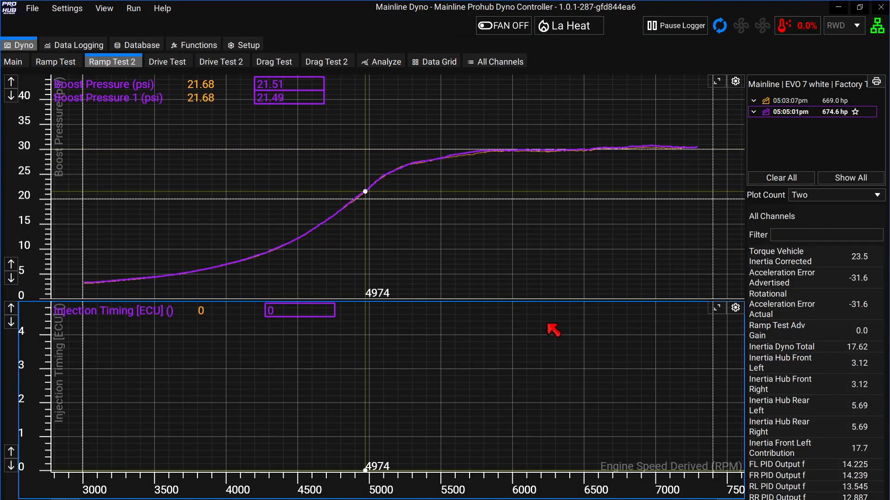
pyautogui.click(735, 309)
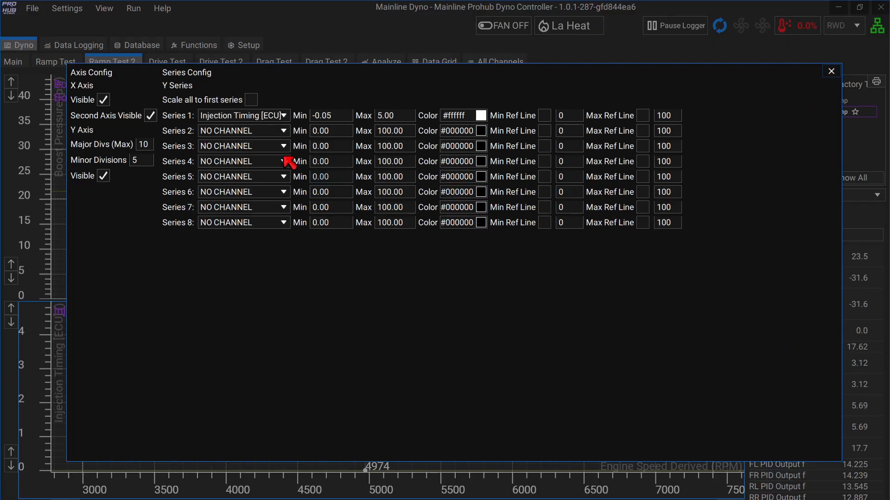
pyautogui.click(284, 116)
pyautogui.write('boost')
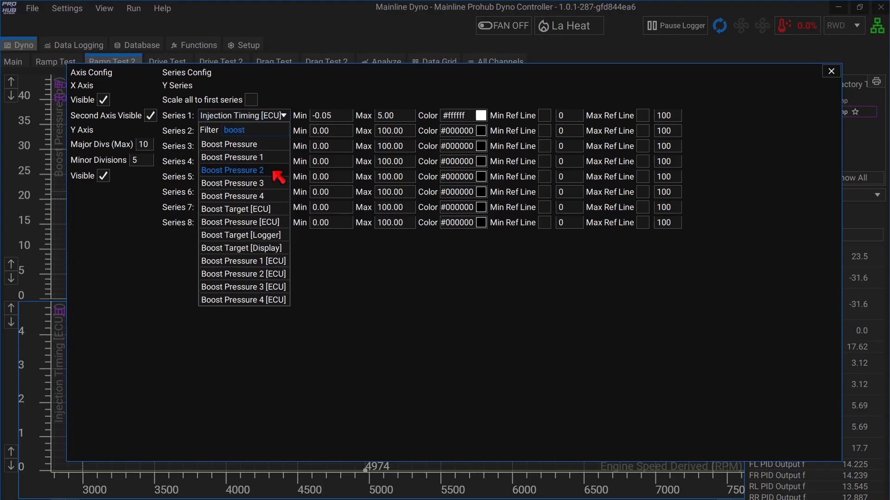
pyautogui.click(274, 173)
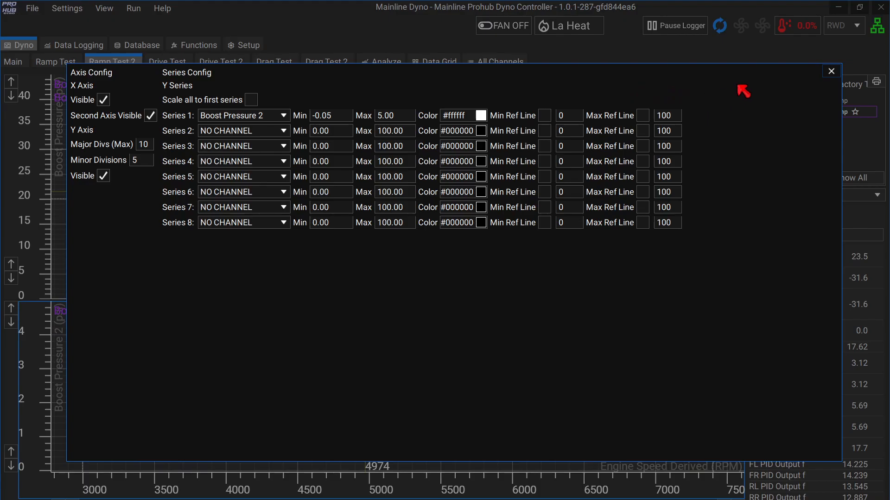
pyautogui.click(410, 116)
pyautogui.click(344, 117)
pyautogui.write('0')
pyautogui.click(831, 71)
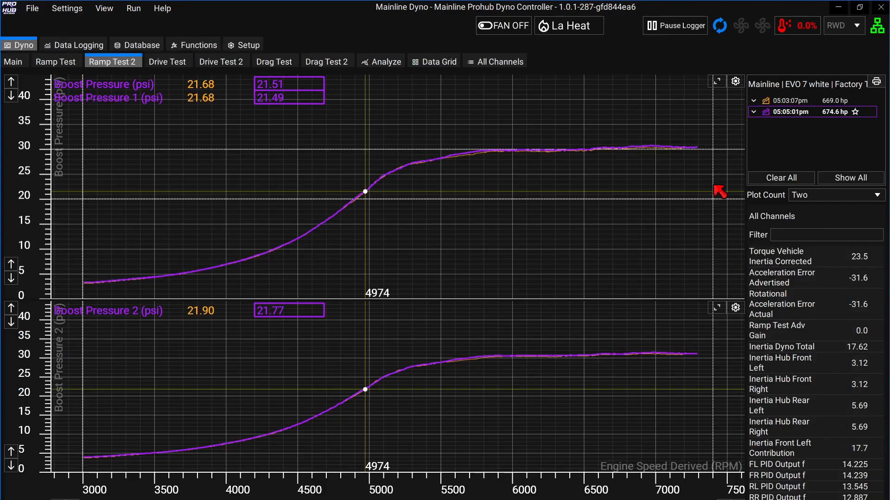
pyautogui.moveTo(456, 395); pyautogui.dragTo(536, 382)
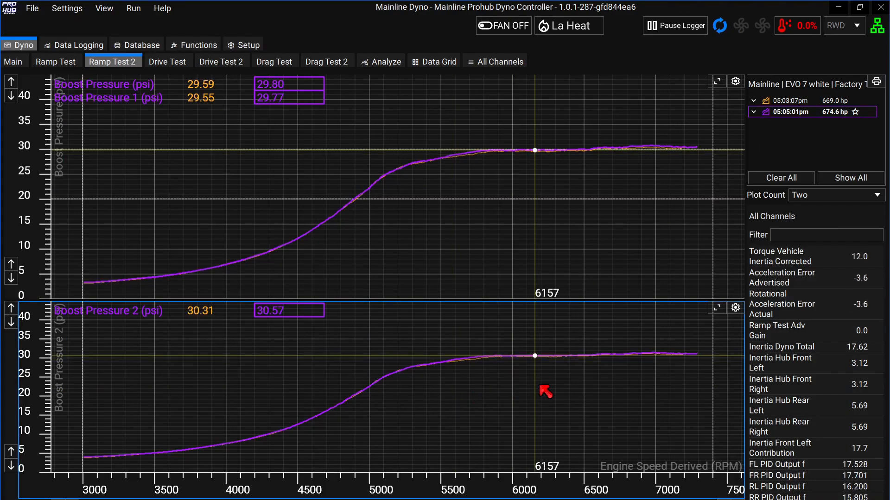
pyautogui.click(518, 373)
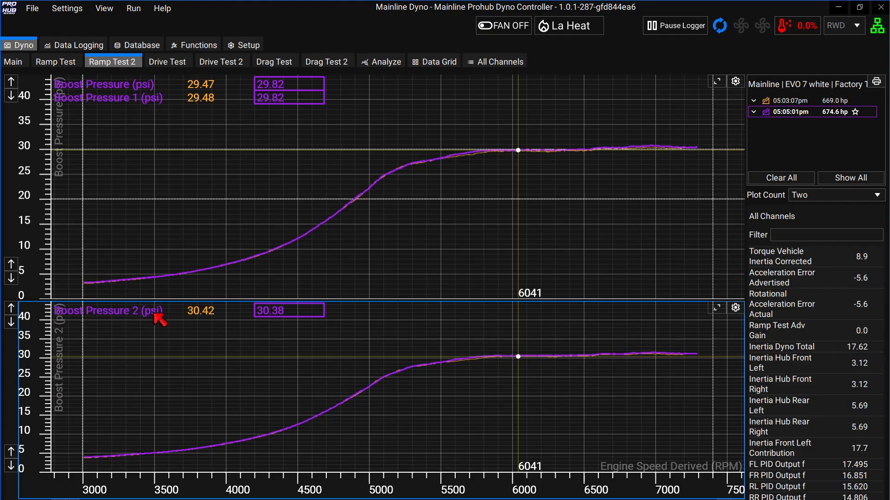
pyautogui.moveTo(345, 388); pyautogui.dragTo(545, 351)
pyautogui.moveTo(493, 206); pyautogui.dragTo(587, 188)
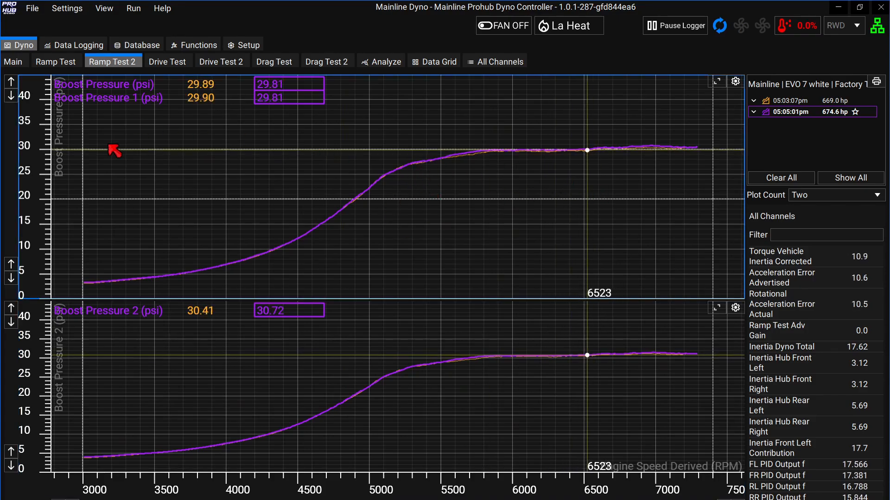
pyautogui.click(424, 365)
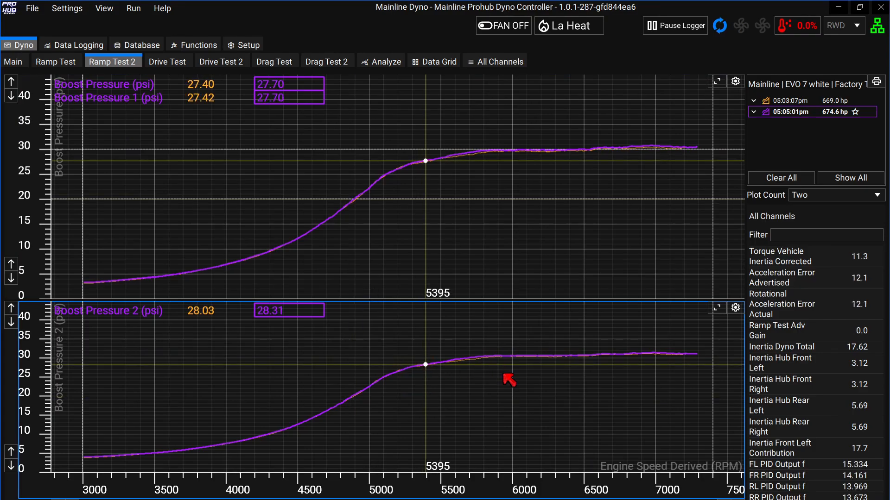
pyautogui.moveTo(505, 375); pyautogui.dragTo(582, 380)
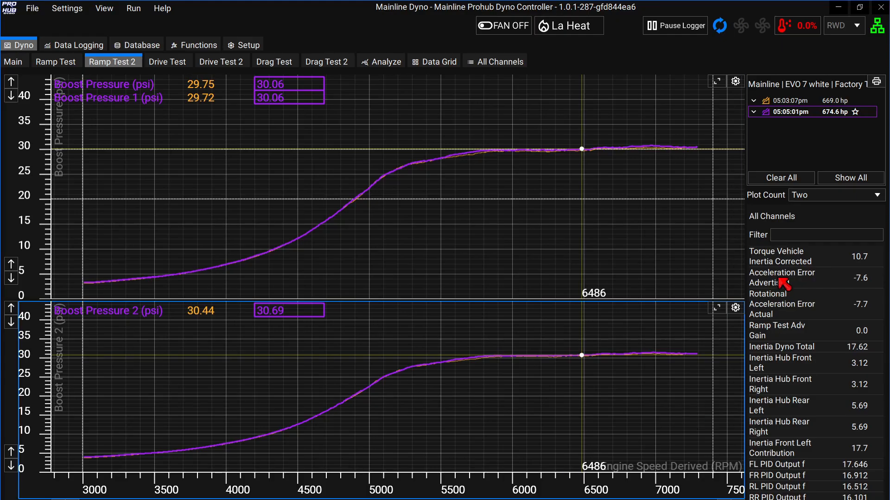
pyautogui.click(799, 236)
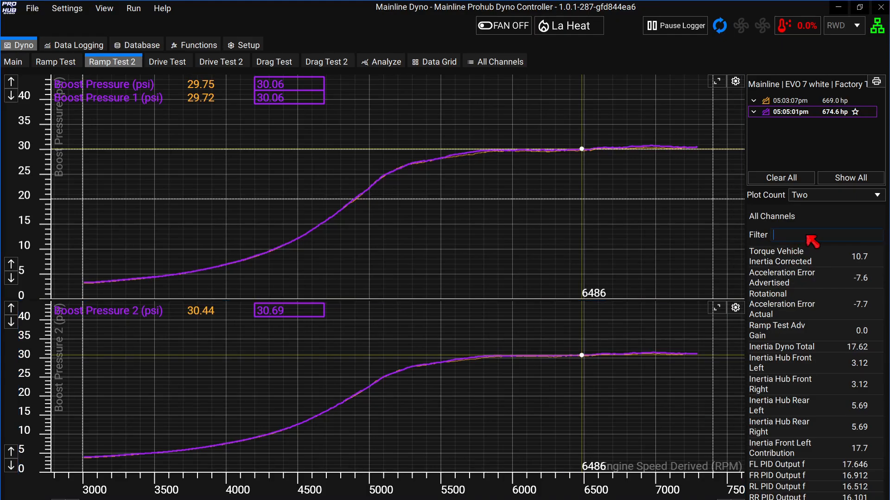
# Type filter text into the All Channels box to find Ignition Angle [ECU].
pyautogui.write('inlet')
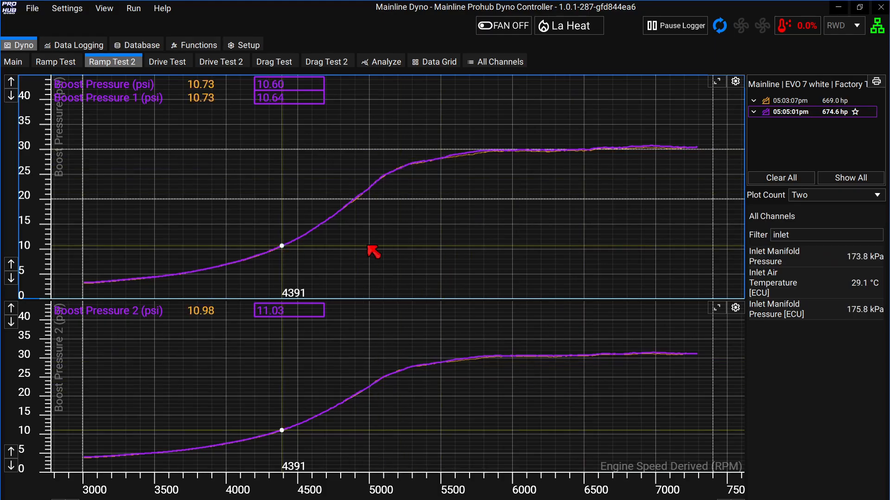
pyautogui.click(808, 237)
pyautogui.write('adva')
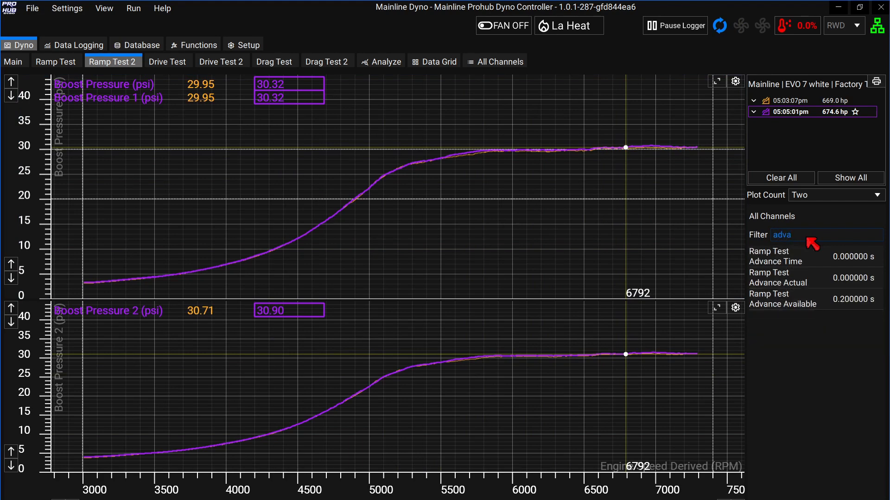
pyautogui.write('ign')
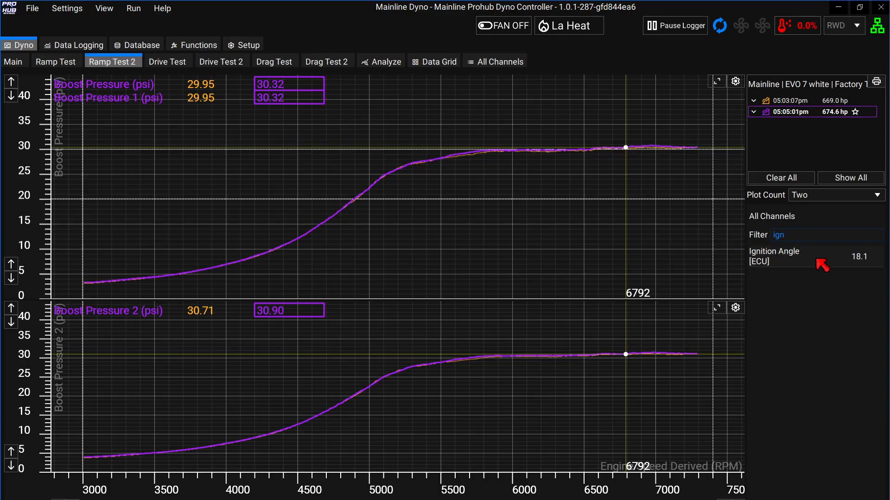
# Set the lower chart's Series 1 to Ignition Angle [ECU].
pyautogui.click(735, 310)
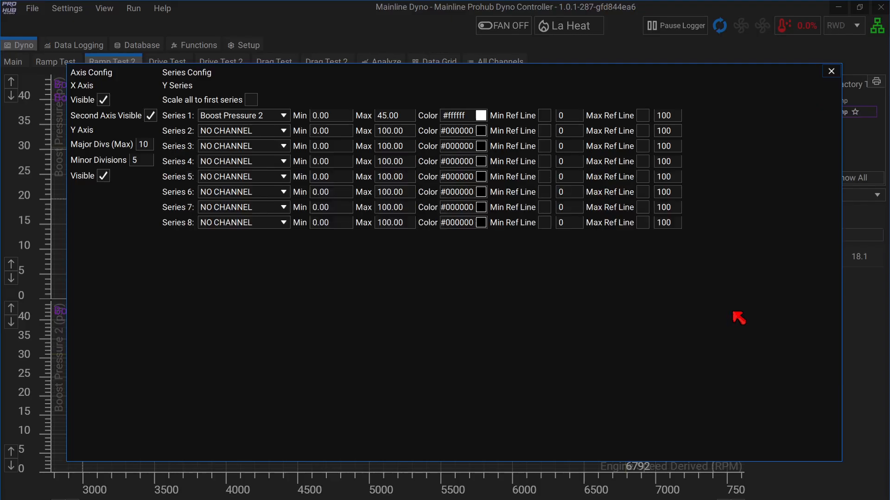
pyautogui.click(281, 117)
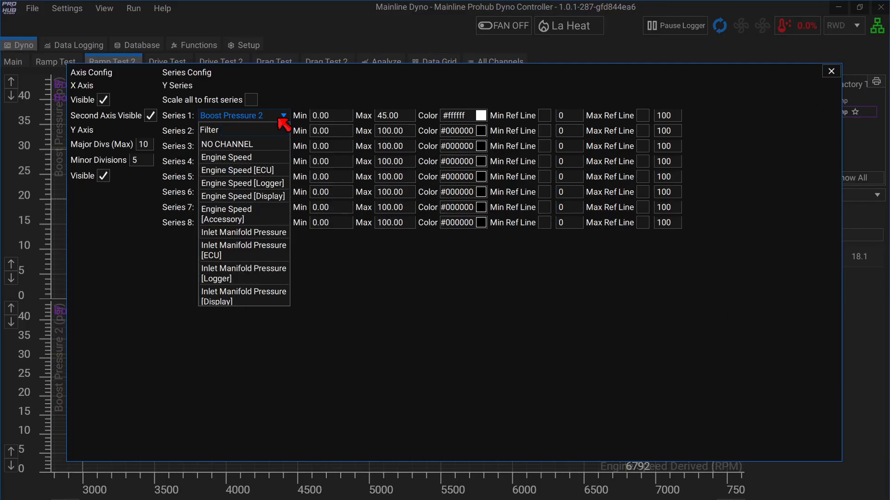
pyautogui.write('ignui')
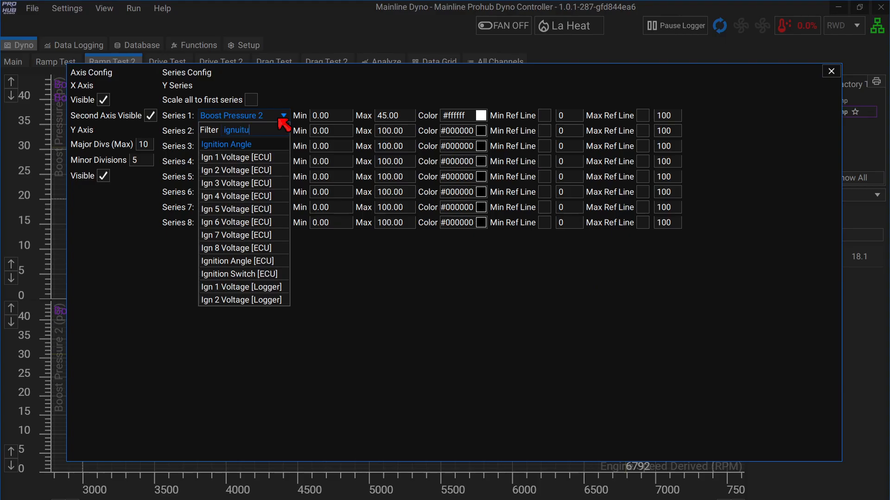
pyautogui.write('tu')
pyautogui.press('BackSpace')
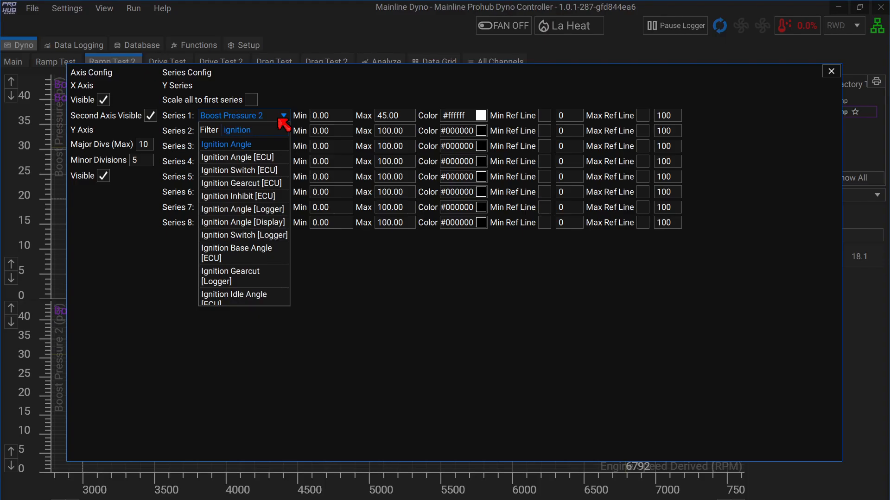
pyautogui.click(283, 158)
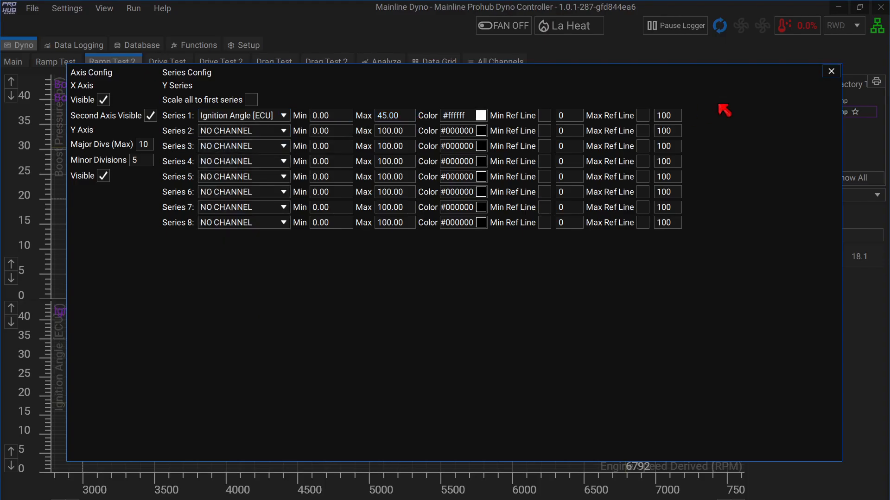
pyautogui.click(831, 70)
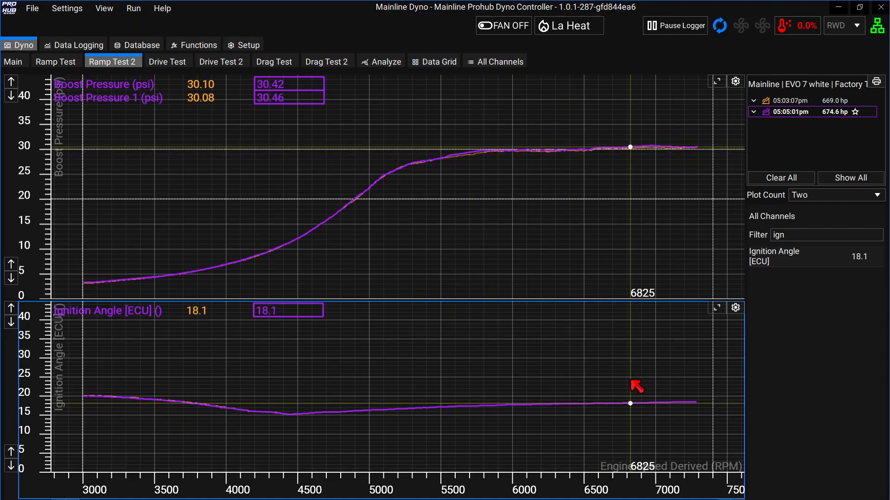
# Tighten the ignition chart's scale to a 30 maximum, keep two plots, and return to Ramp Test.
pyautogui.click(11, 323)
pyautogui.click(11, 323)
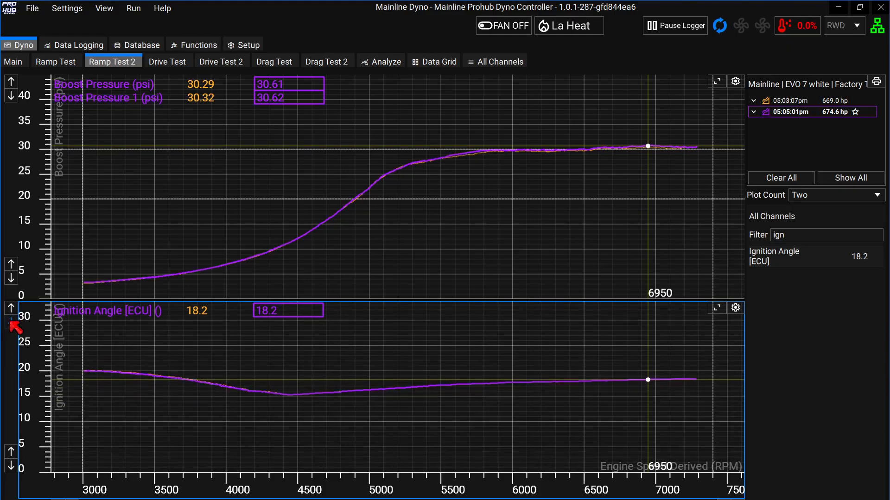
pyautogui.click(11, 452)
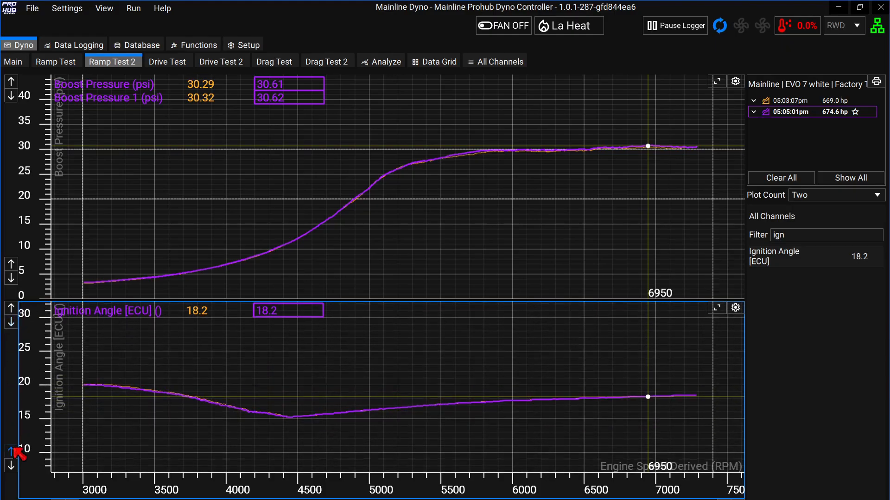
pyautogui.click(717, 307)
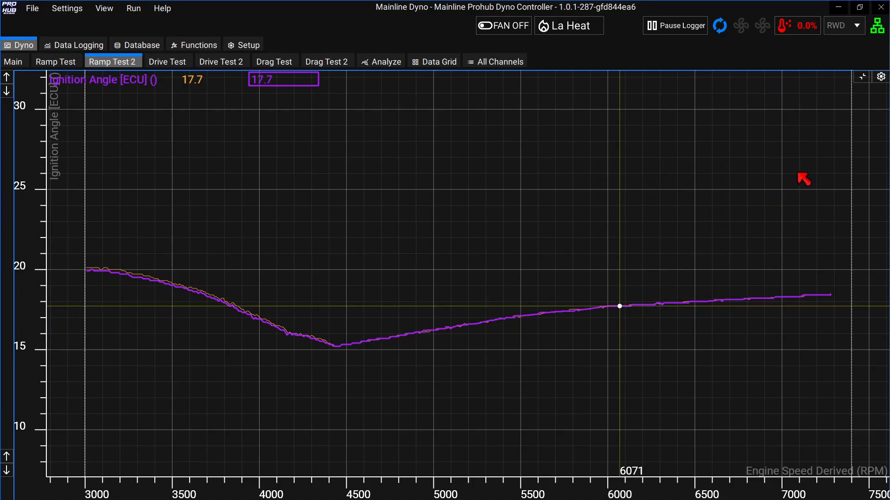
pyautogui.click(862, 77)
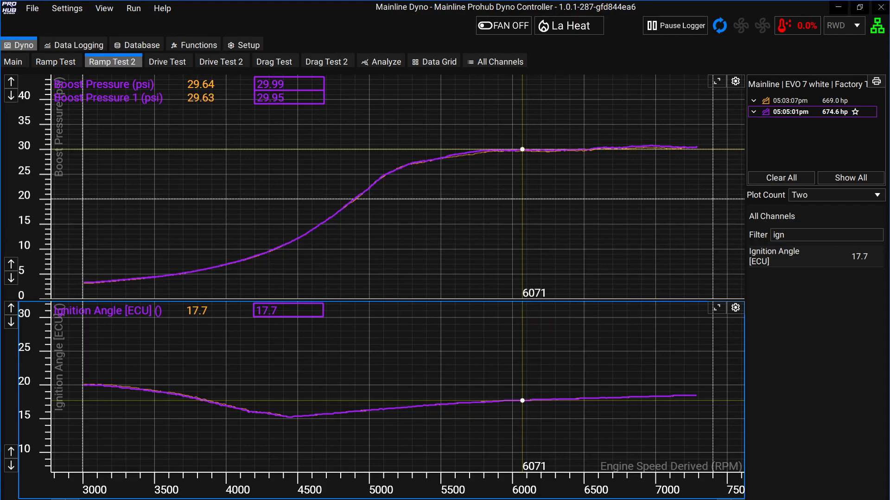
pyautogui.click(876, 195)
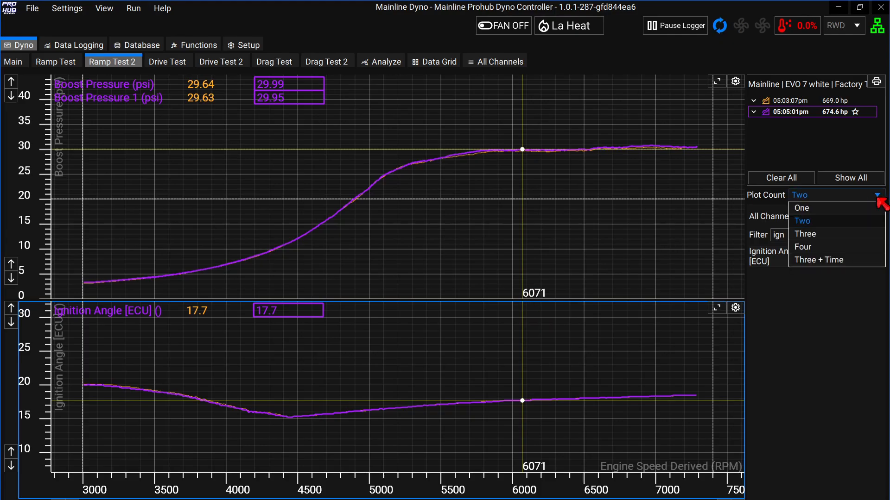
pyautogui.click(877, 197)
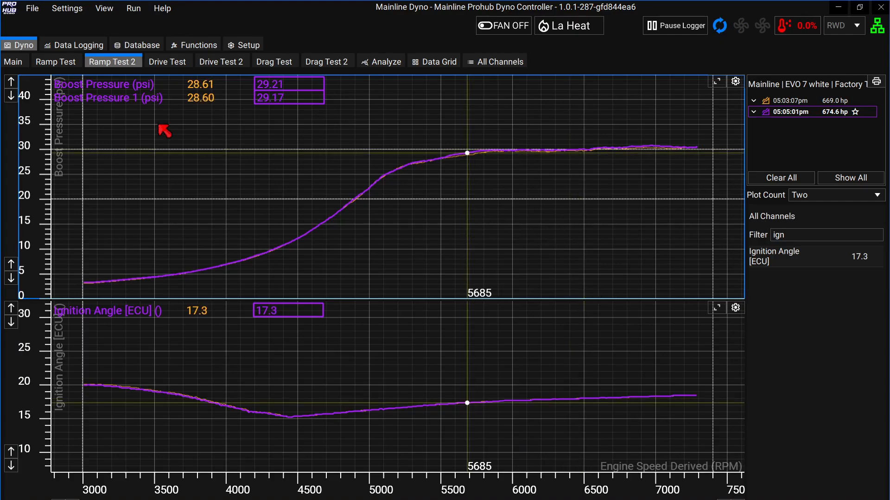
pyautogui.click(52, 62)
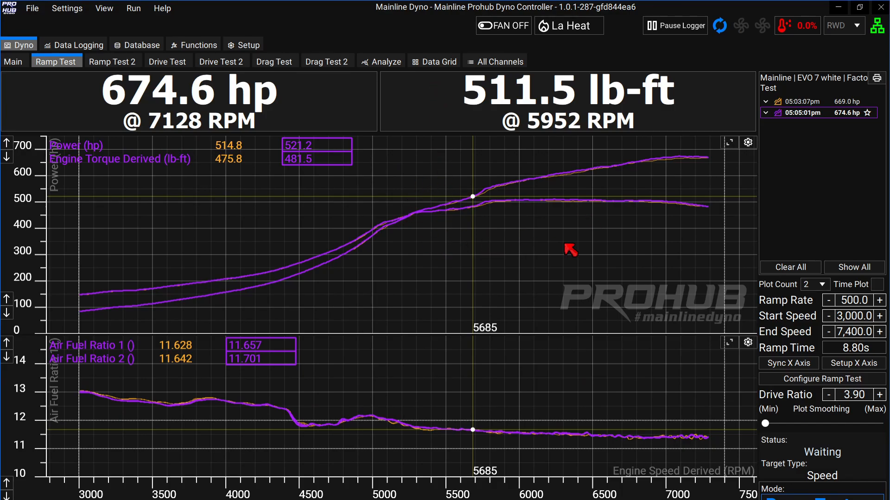
# Expand the 05:05:01pm run, read the power chart at 6018 rpm, and open Setup.
pyautogui.click(766, 113)
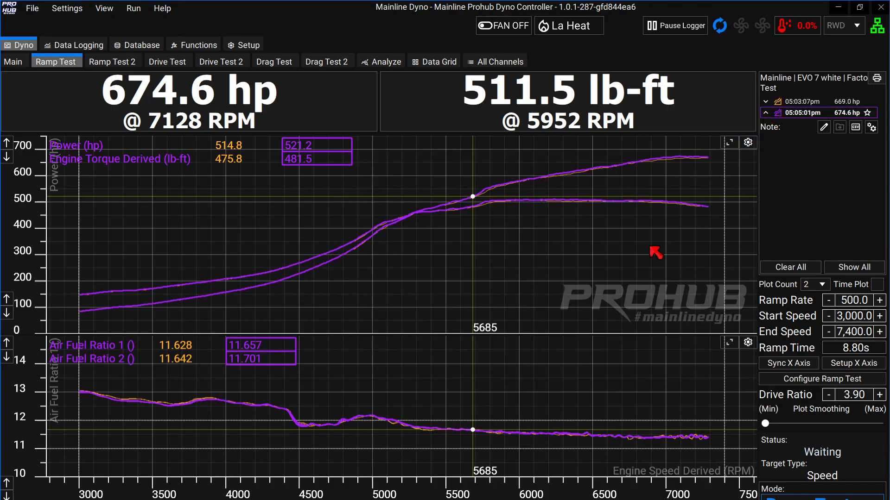
pyautogui.click(521, 275)
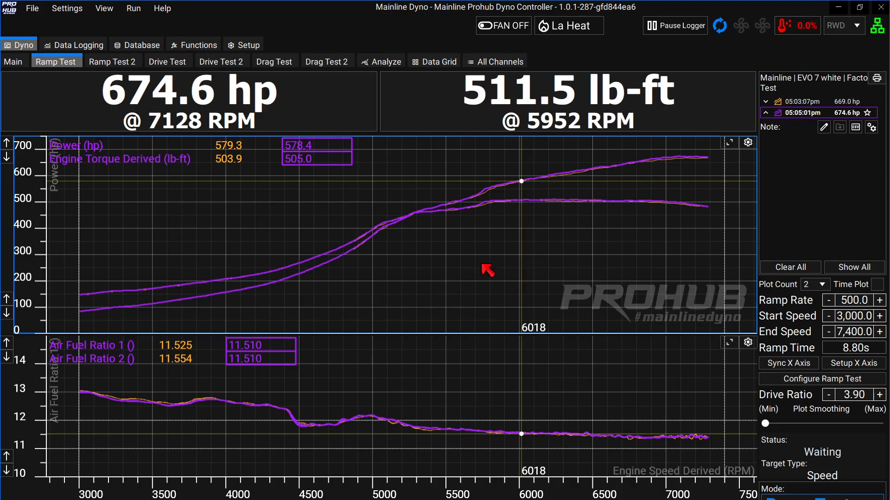
pyautogui.click(246, 46)
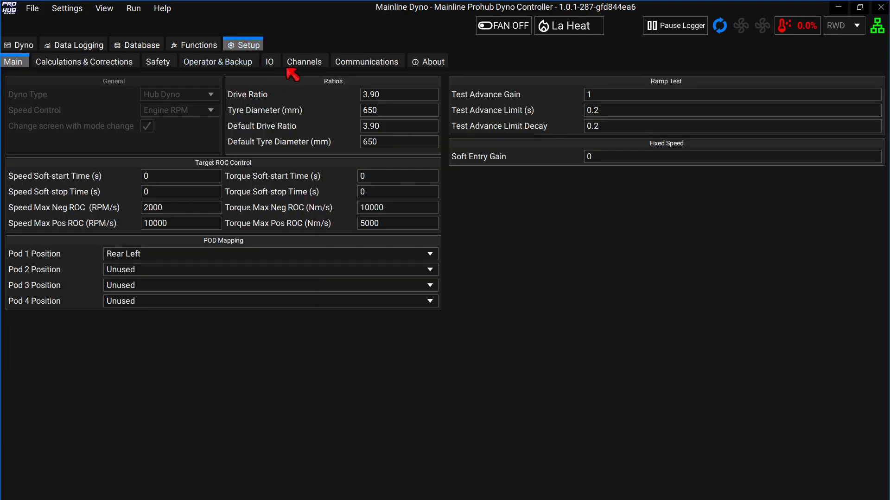
# In the channel preferences, tick Export for Engine Speed, Engine Speed [ECU], Inlet Manifold Pressure and Inlet Manifold Pressure [ECU].
pyautogui.click(305, 62)
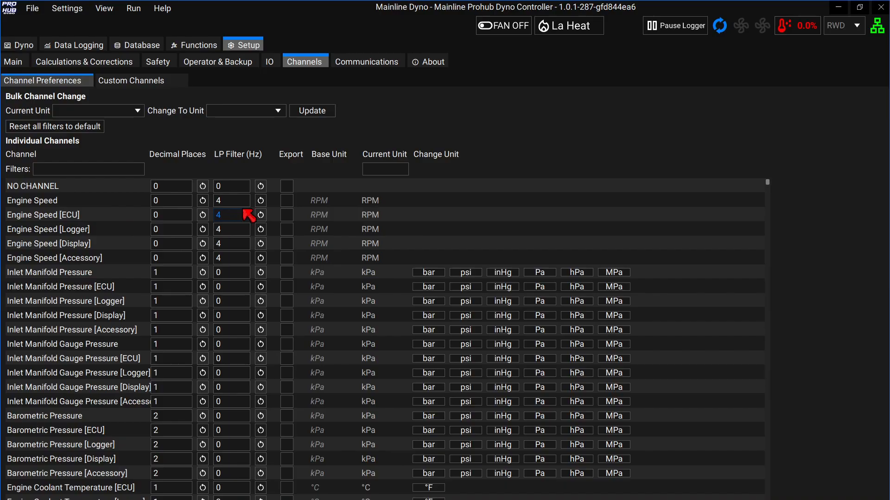
pyautogui.click(284, 203)
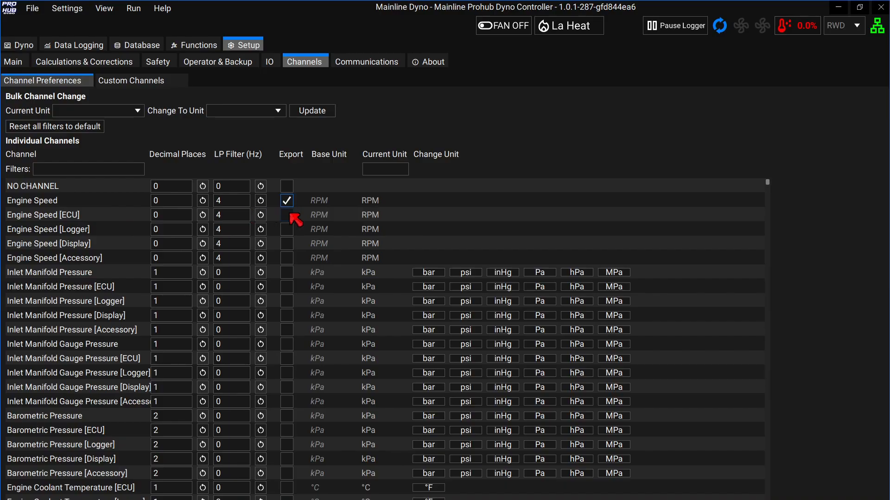
pyautogui.click(288, 215)
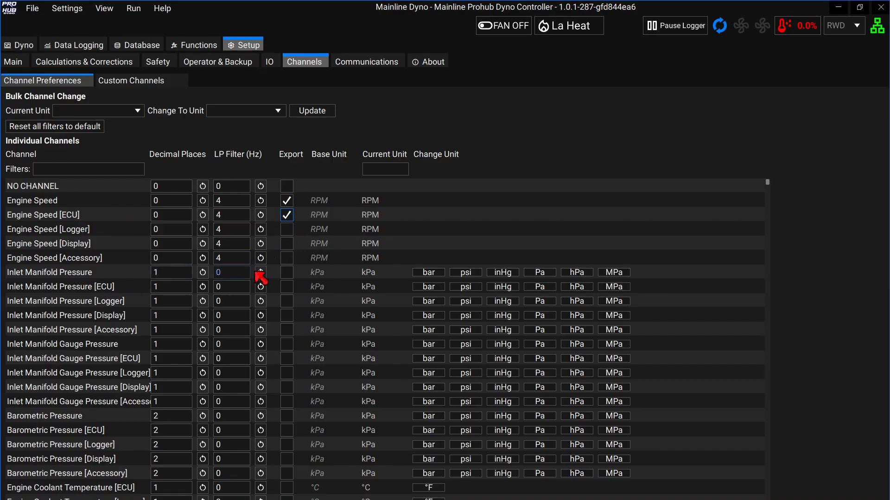
pyautogui.click(287, 273)
pyautogui.click(287, 287)
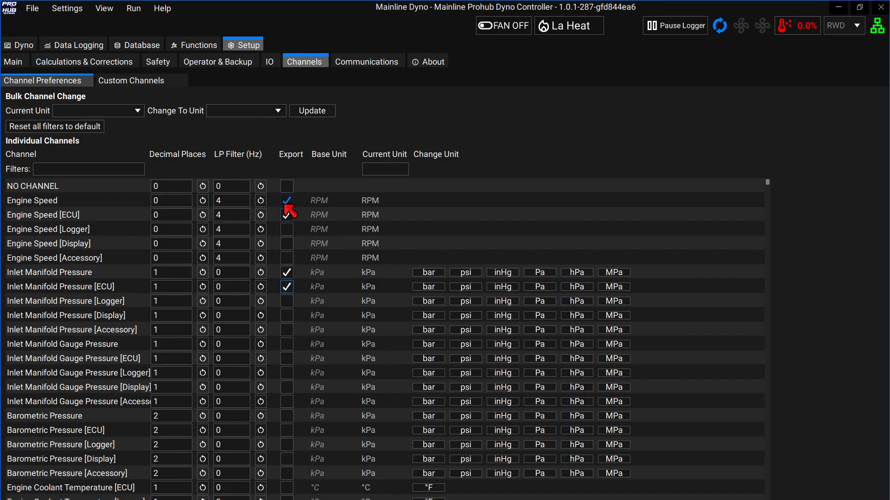
pyautogui.click(19, 45)
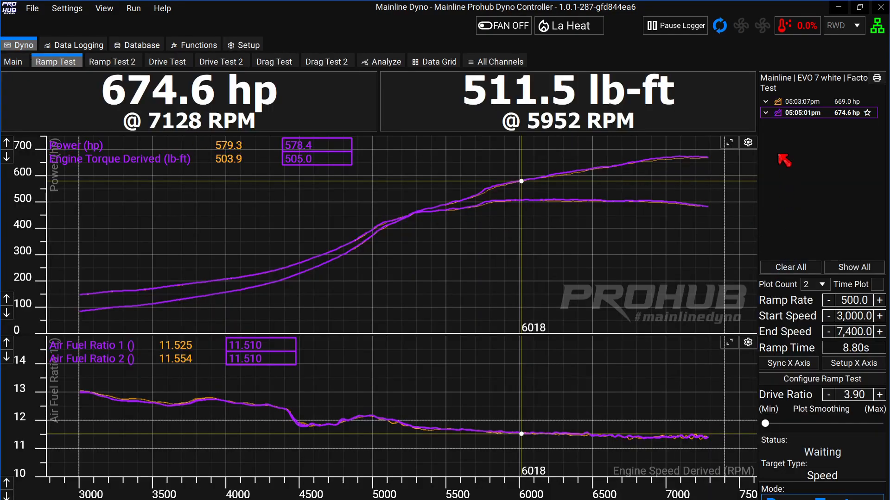
# Export the 05:05:01pm run as CSV_example.csv into the Phoenix Speed folder.
pyautogui.click(772, 116)
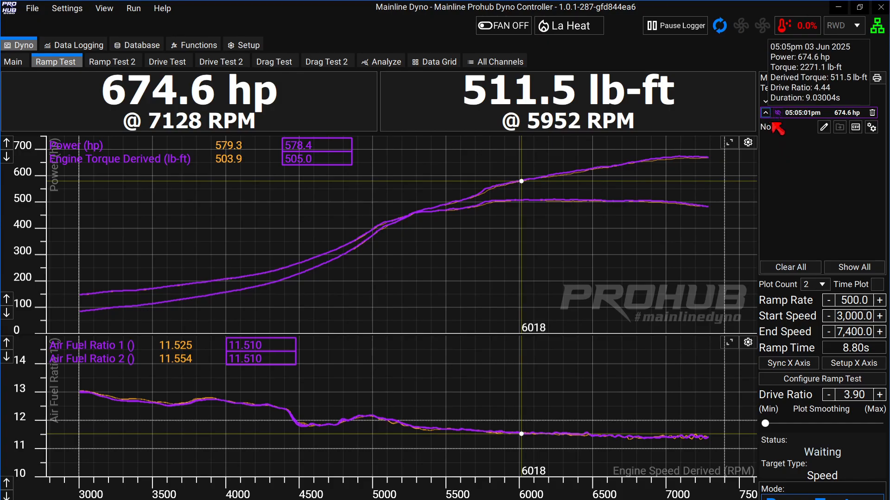
pyautogui.click(855, 128)
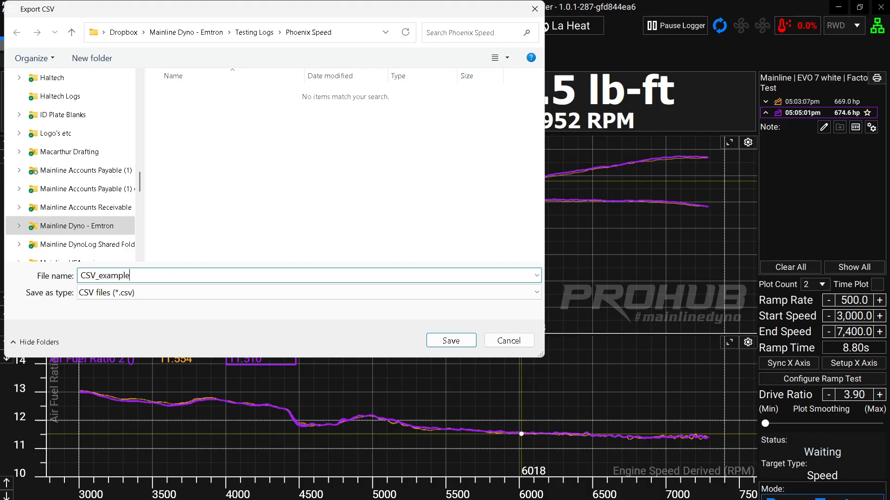
pyautogui.click(450, 341)
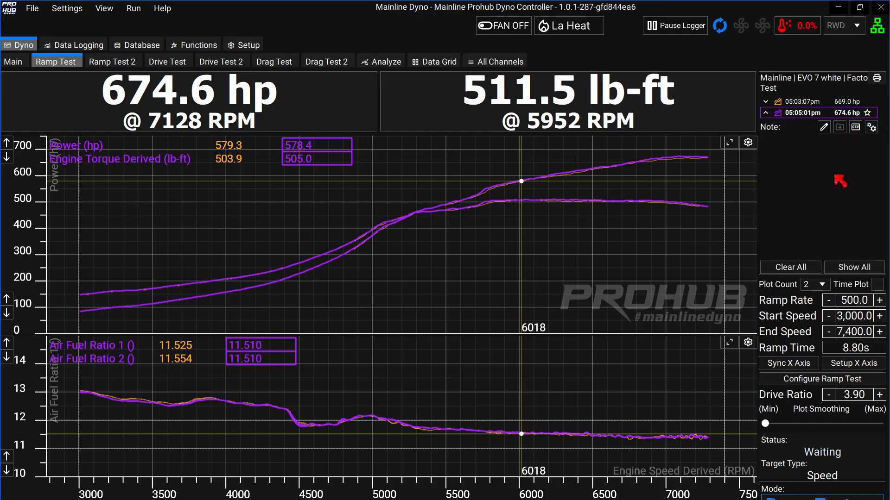
# Check and dismiss the run's drive ratio override, then pause the data logger.
pyautogui.click(871, 128)
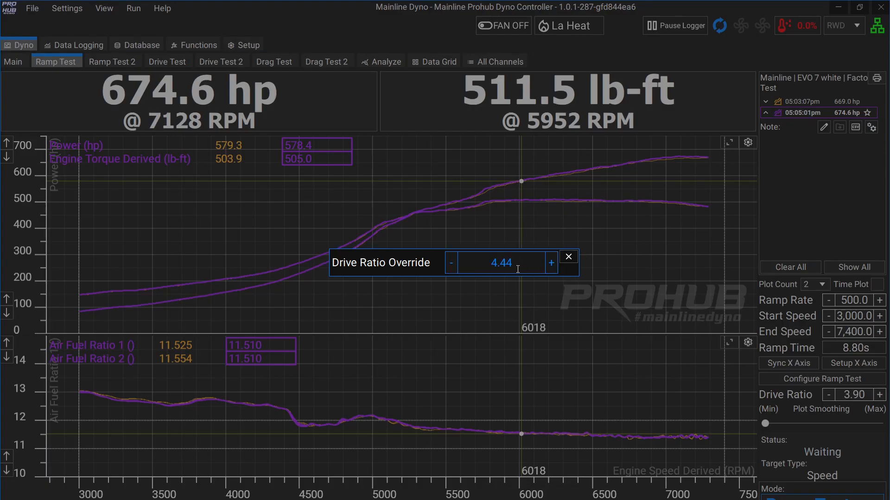
pyautogui.click(568, 257)
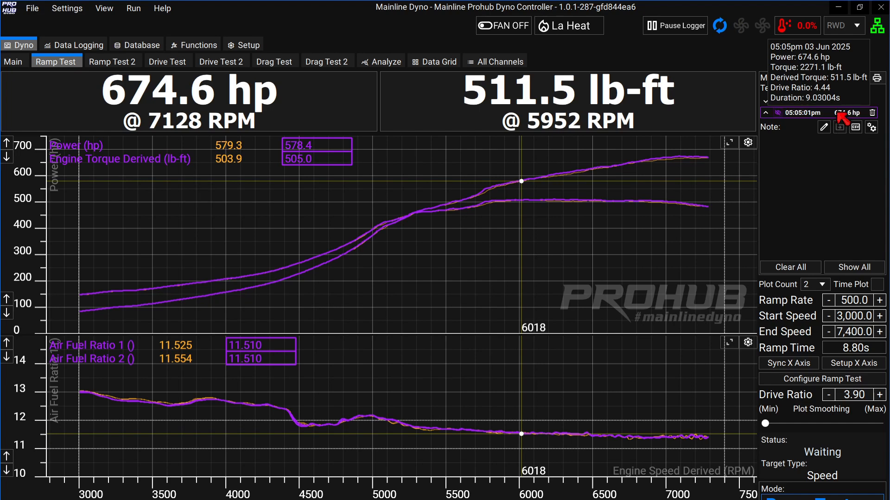
pyautogui.click(677, 32)
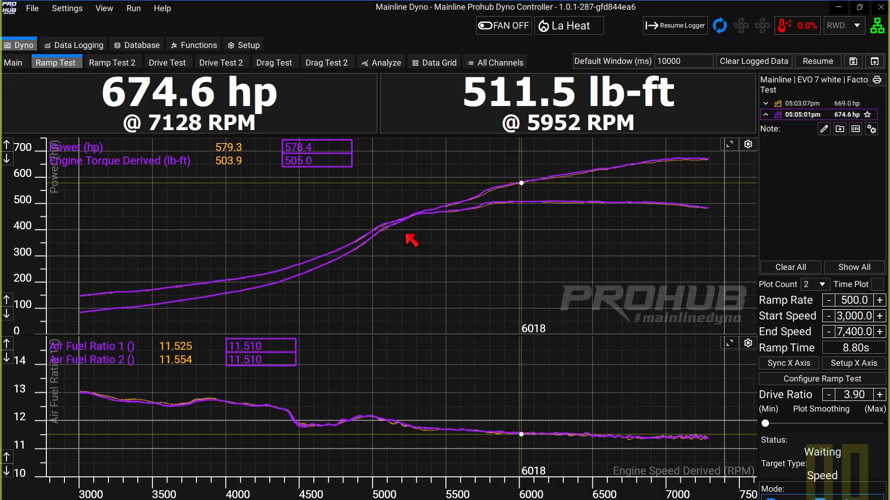
# Switch to Data Logging and browse the PID and Speeds charts, scrubbing the readout line.
pyautogui.click(75, 45)
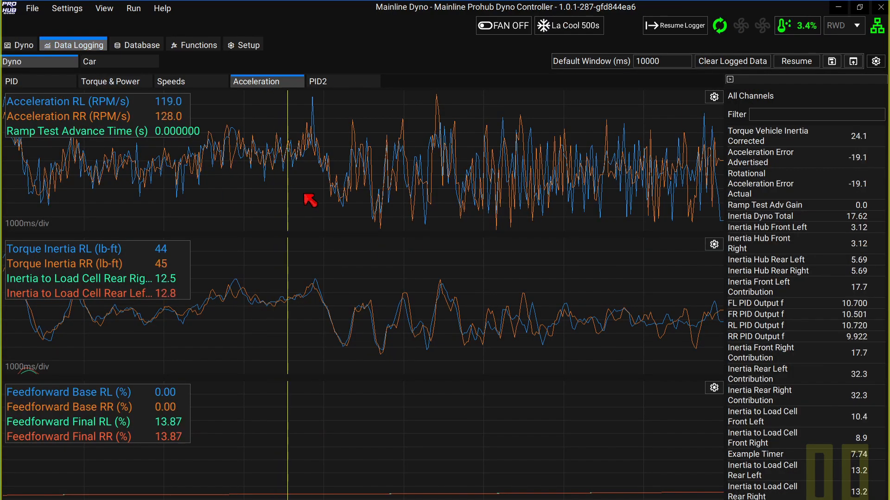
pyautogui.click(663, 316)
pyautogui.click(530, 312)
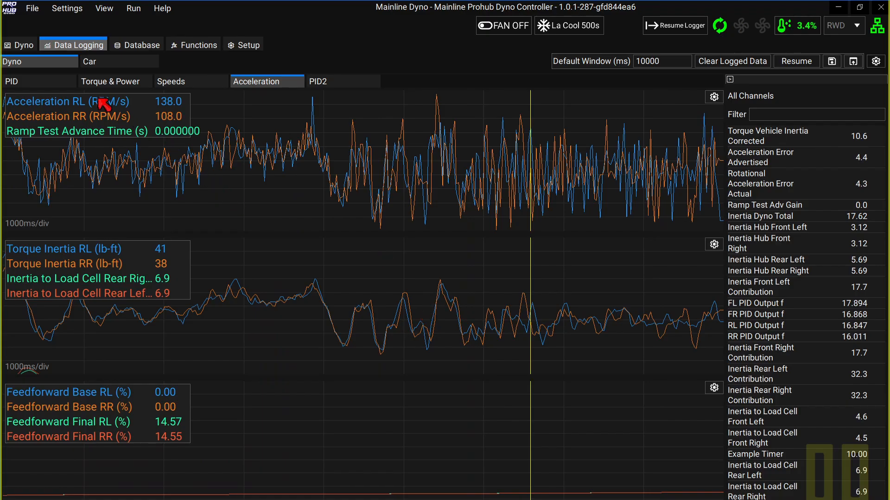
pyautogui.click(33, 85)
pyautogui.click(183, 84)
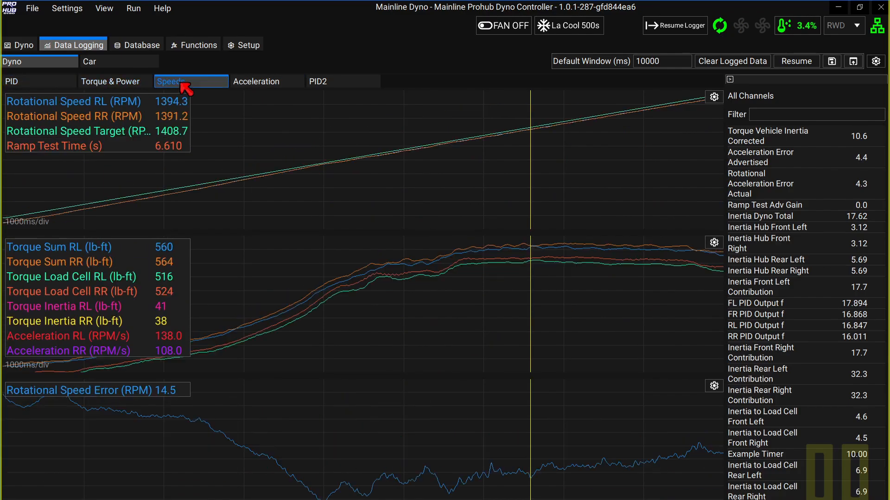
pyautogui.click(318, 176)
pyautogui.moveTo(403, 190); pyautogui.dragTo(579, 184)
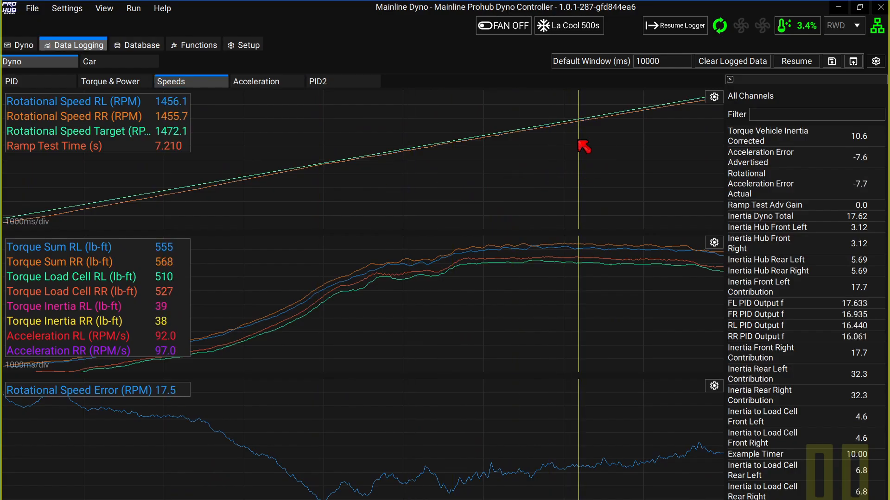
pyautogui.moveTo(536, 192); pyautogui.dragTo(631, 289)
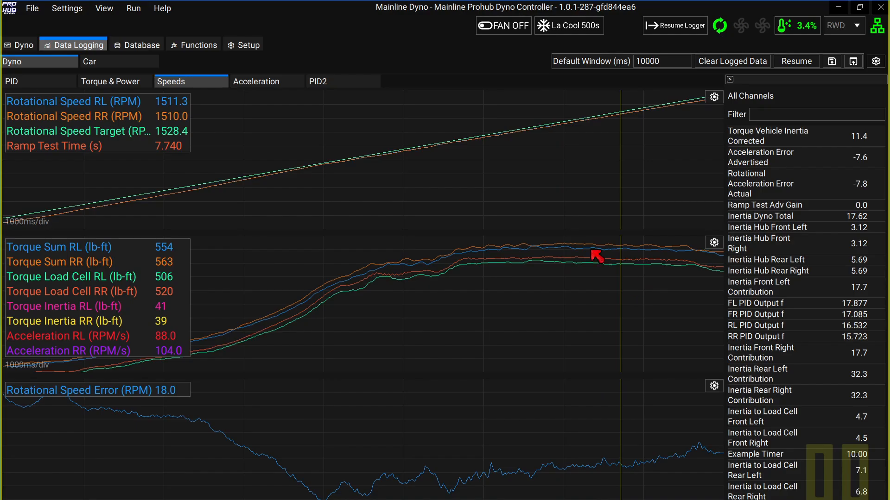
# Look over the Acceleration and Torque & Power charts, then open the Car page.
pyautogui.click(256, 81)
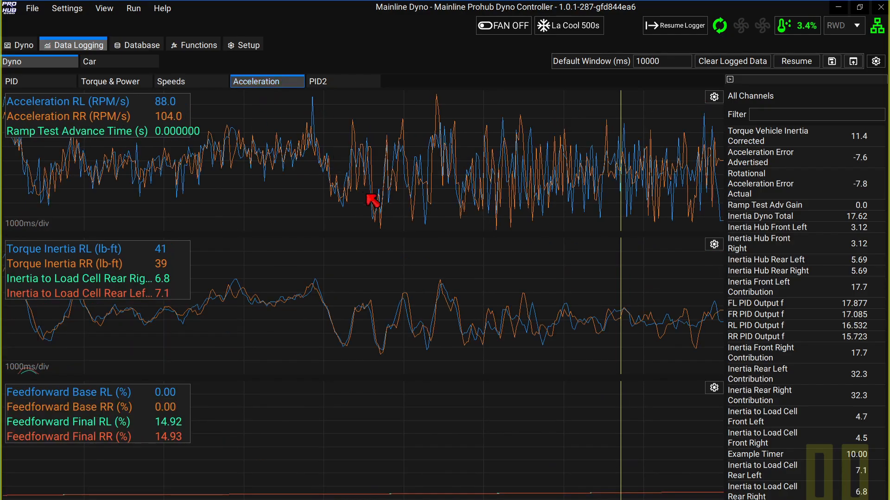
pyautogui.click(119, 80)
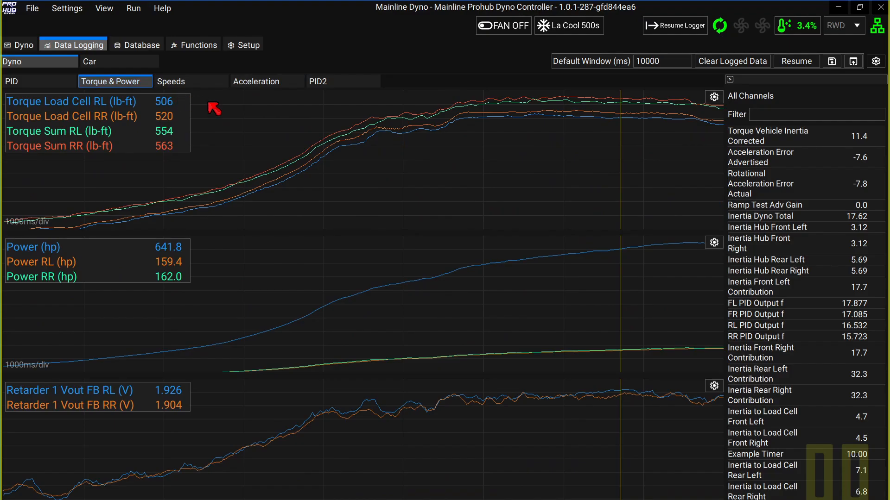
pyautogui.click(98, 64)
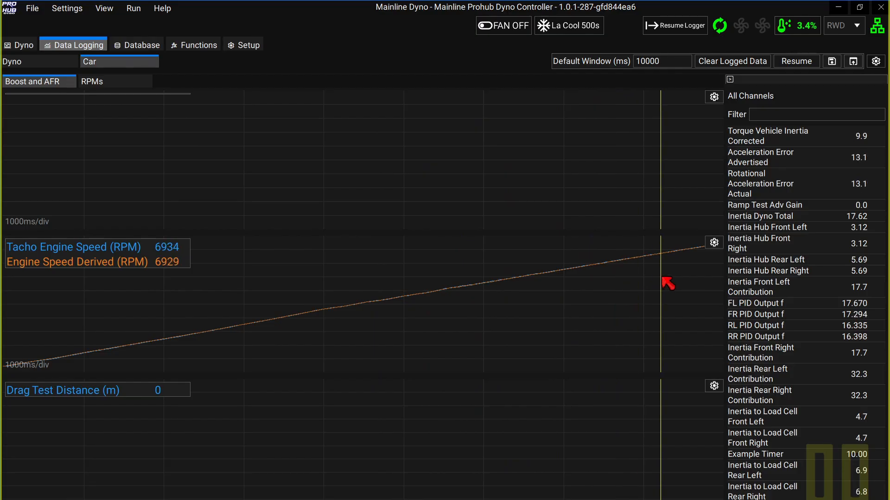
# Set the top Car chart's channels to Air Fuel Ratio 1 and Air Fuel Ratio 2.
pyautogui.moveTo(121, 160); pyautogui.dragTo(449, 145)
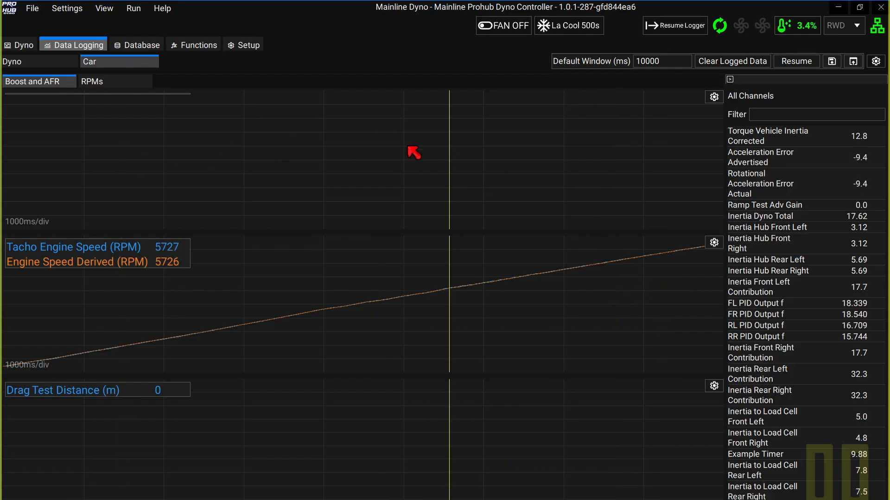
pyautogui.click(714, 97)
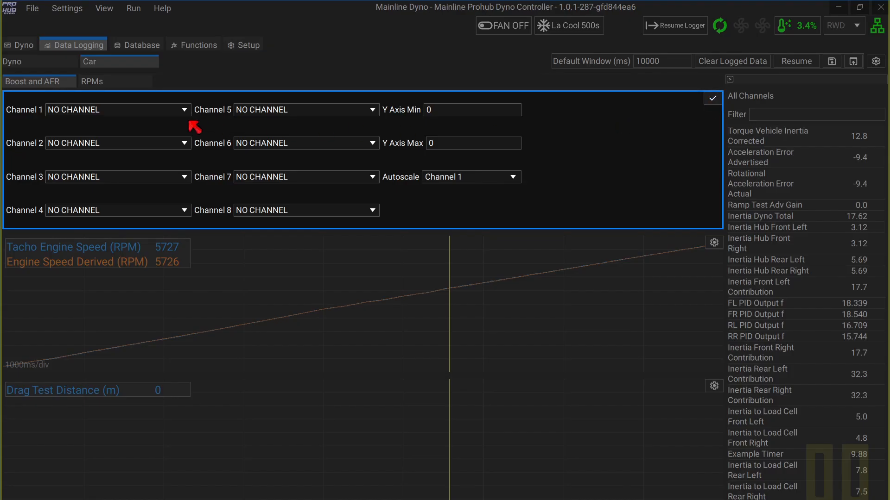
pyautogui.click(155, 112)
pyautogui.write('air')
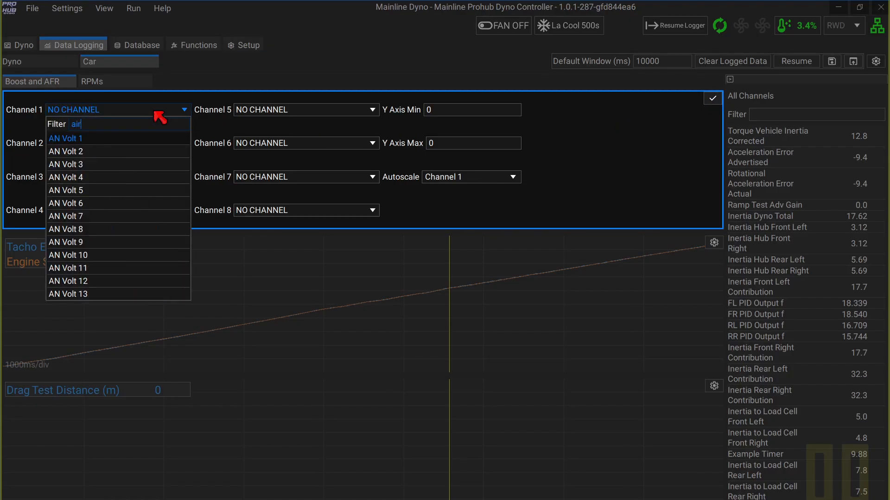
pyautogui.click(156, 164)
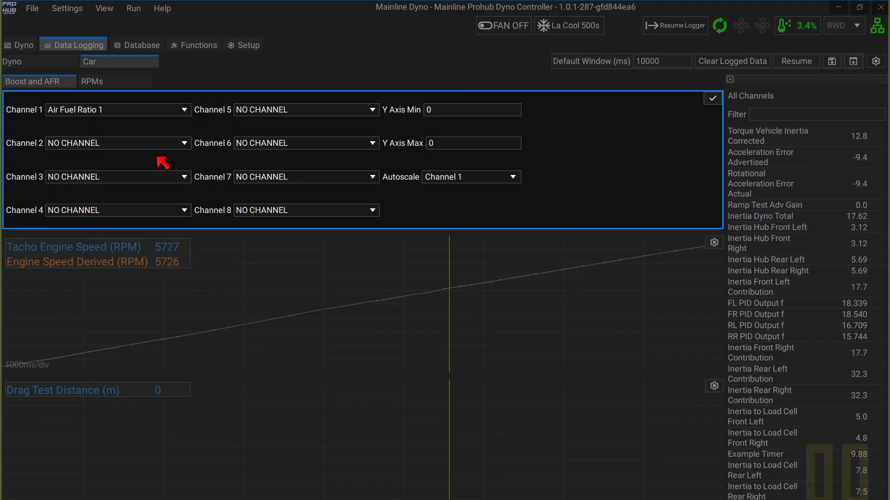
pyautogui.click(149, 143)
pyautogui.write('a')
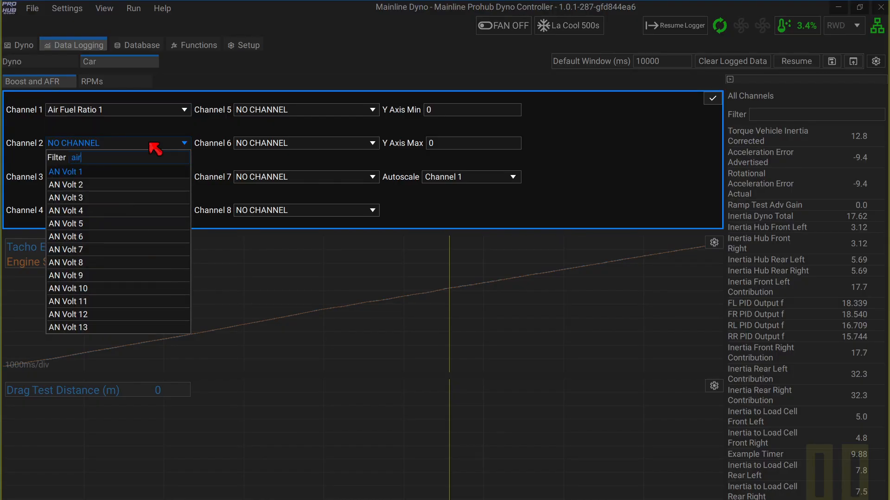
pyautogui.write('ir')
pyautogui.click(149, 212)
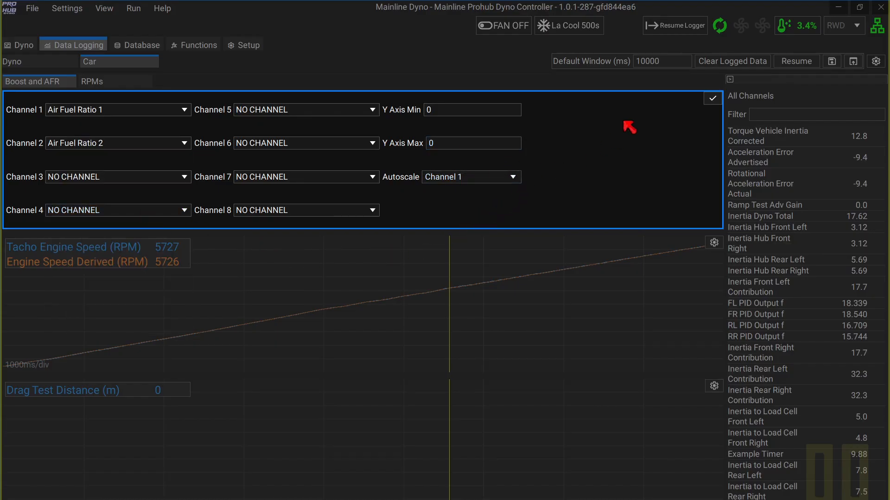
pyautogui.click(705, 100)
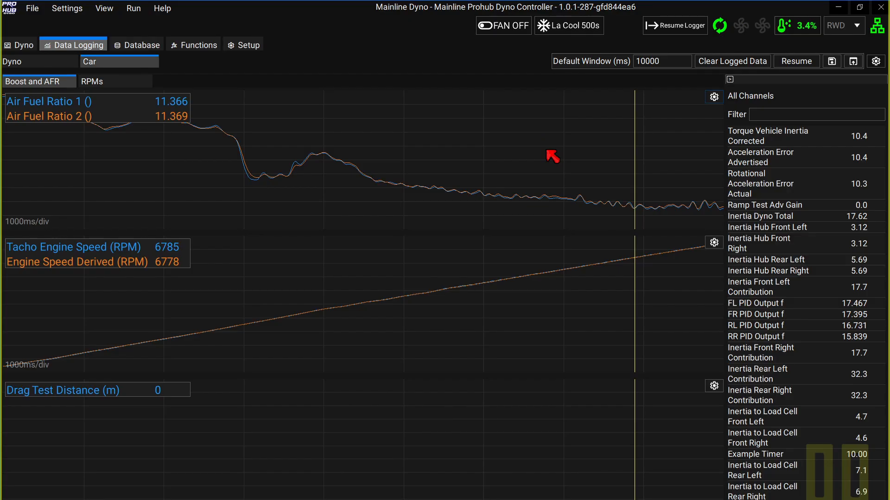
# Inspect the air fuel ratio values across the log, then read values on the Dyno logging page.
pyautogui.click(286, 176)
pyautogui.click(376, 380)
pyautogui.click(377, 222)
pyautogui.click(274, 140)
pyautogui.moveTo(371, 195); pyautogui.dragTo(413, 181)
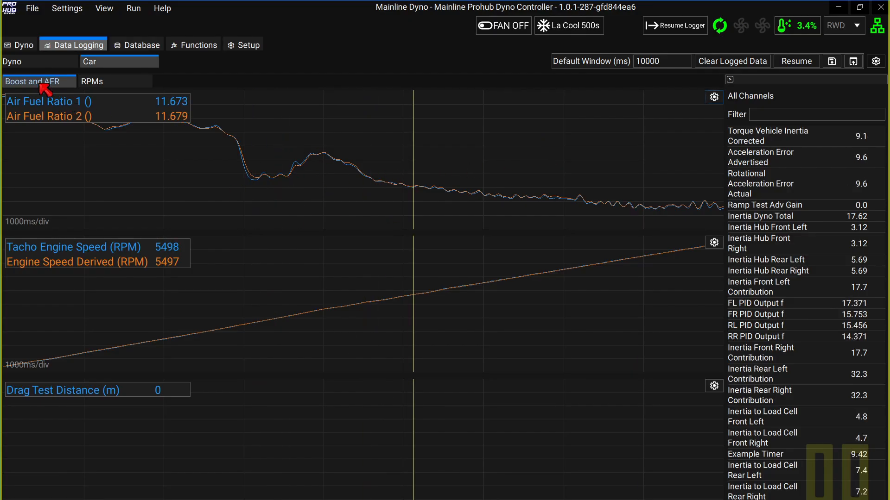
pyautogui.click(29, 63)
pyautogui.moveTo(344, 209); pyautogui.dragTo(686, 284)
pyautogui.click(482, 175)
# Resume logging and read the ramp graph curves from about 6500 to 7147 RPM.
pyautogui.click(674, 25)
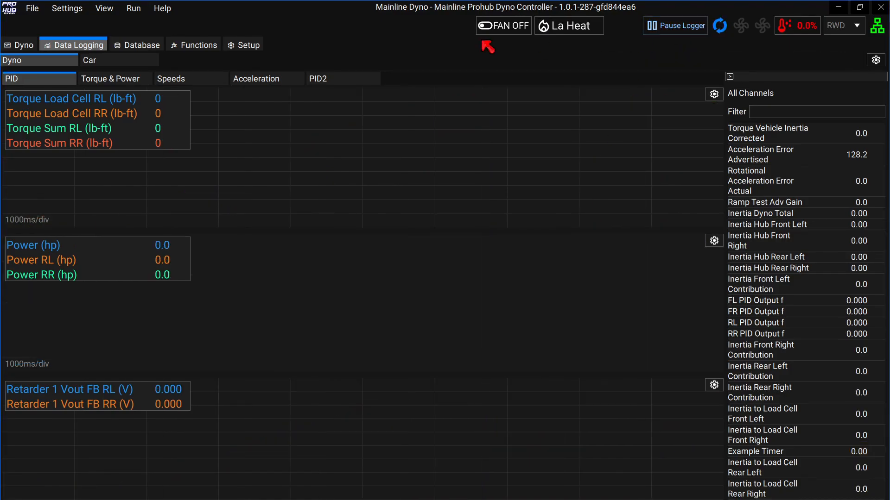
pyautogui.click(19, 46)
pyautogui.click(593, 223)
pyautogui.moveTo(631, 222); pyautogui.dragTo(689, 205)
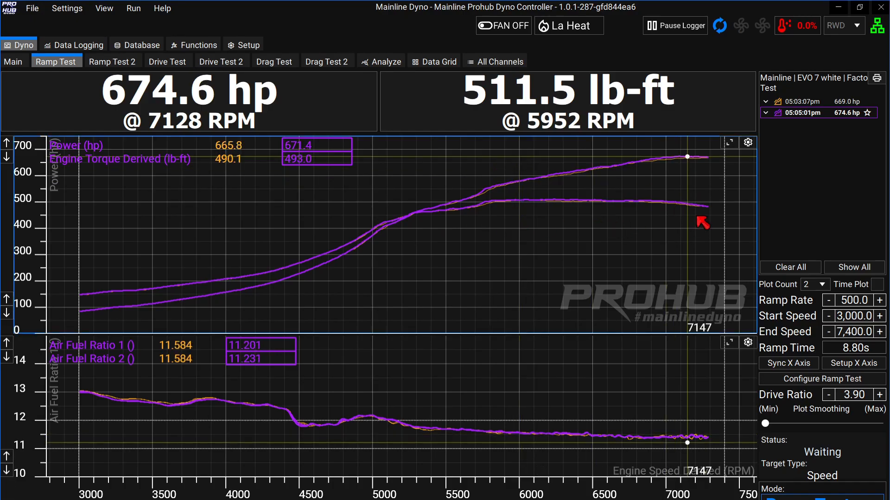